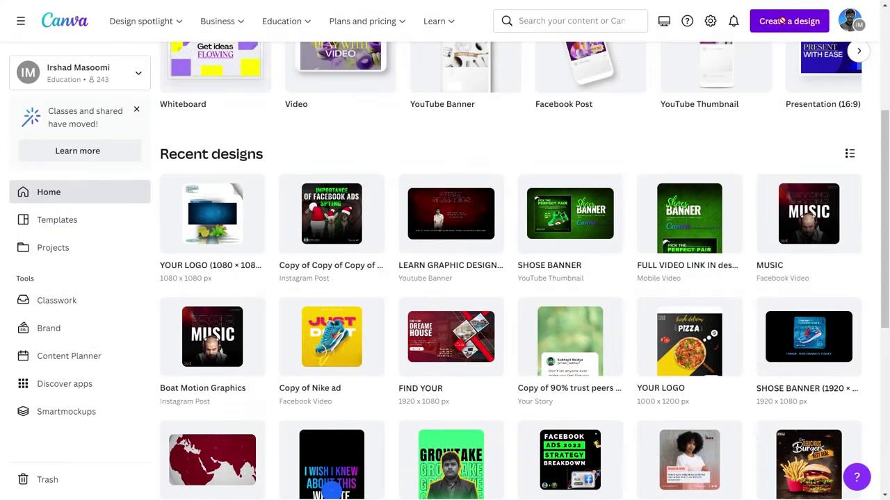
- Create a custom-size design with width 1080 px and height 1080 px
{"action": "left_click", "coordinate": [782, 20]}
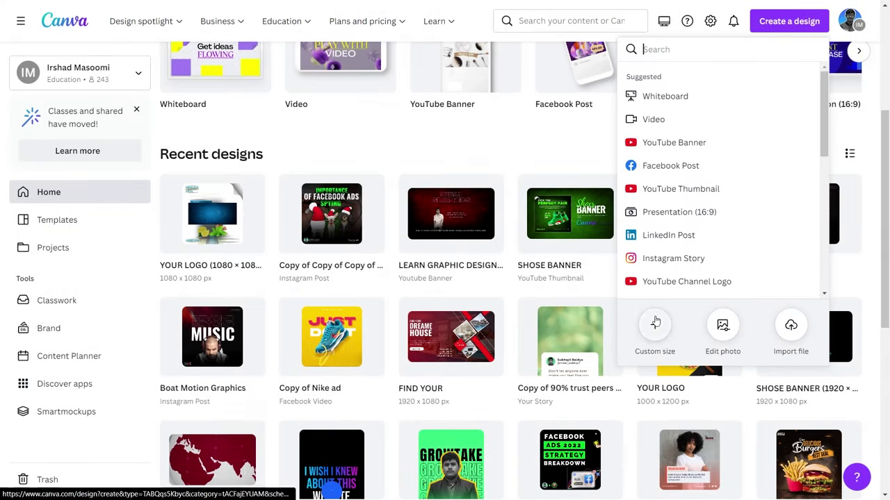
{"action": "left_click", "coordinate": [655, 325]}
{"action": "type", "text": "1"}
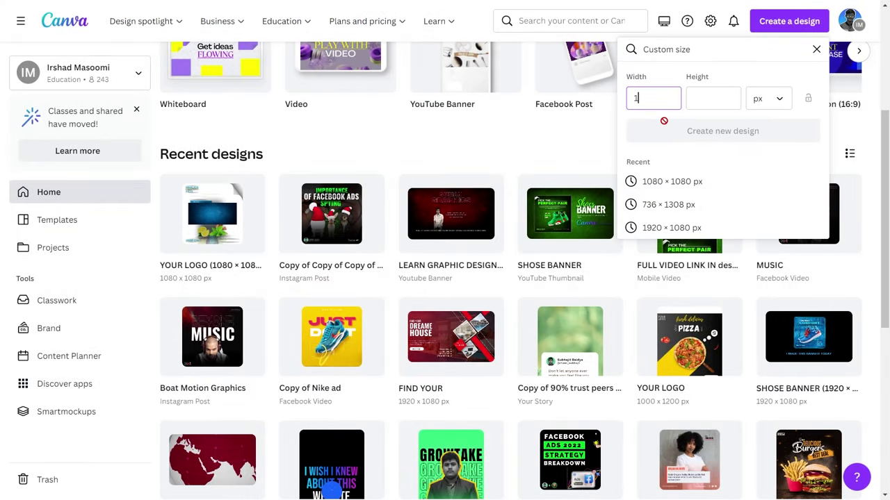
{"action": "type", "text": "080"}
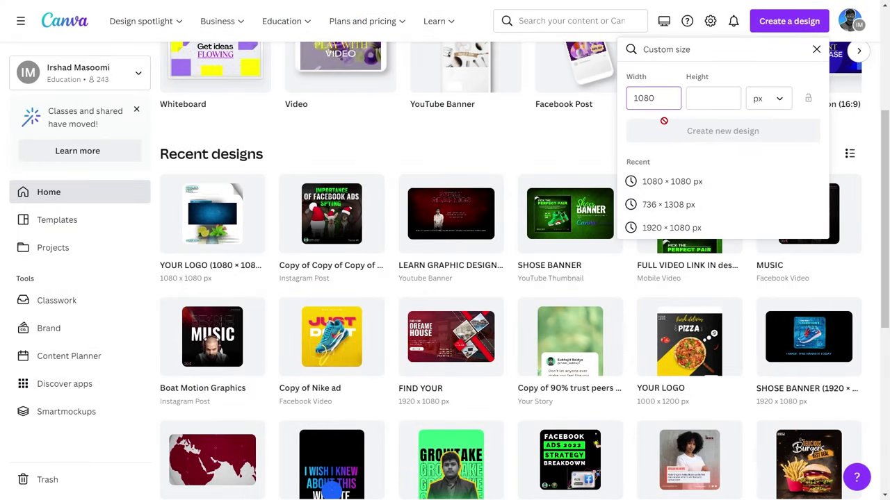
{"action": "left_click", "coordinate": [718, 99]}
{"action": "type", "text": "0"}
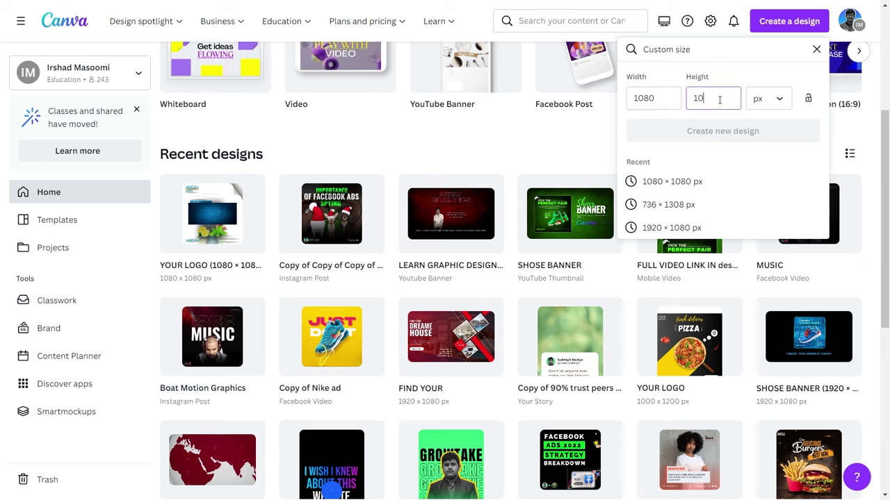
{"action": "type", "text": "80"}
{"action": "left_click_drag", "start_coordinate": [723, 98], "coordinate": [633, 98]}
- Search the Elements panel for 'blue texture'
{"action": "left_click", "coordinate": [632, 97]}
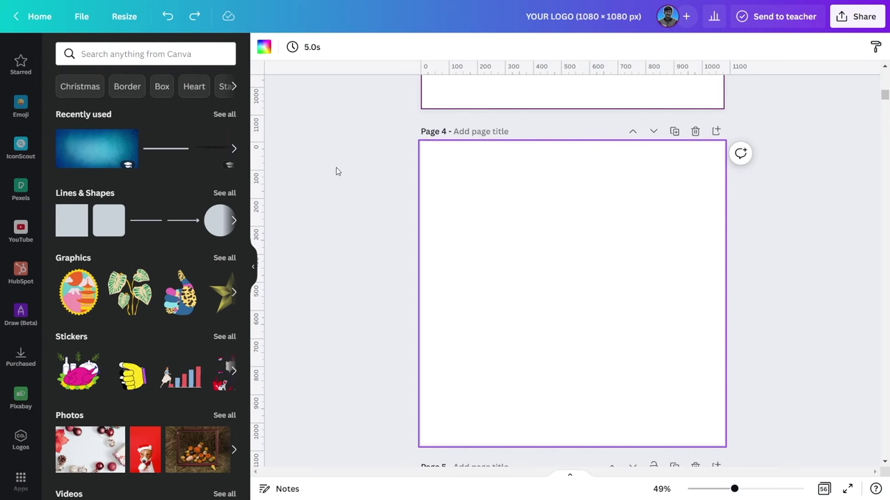
{"action": "type", "text": "bl"}
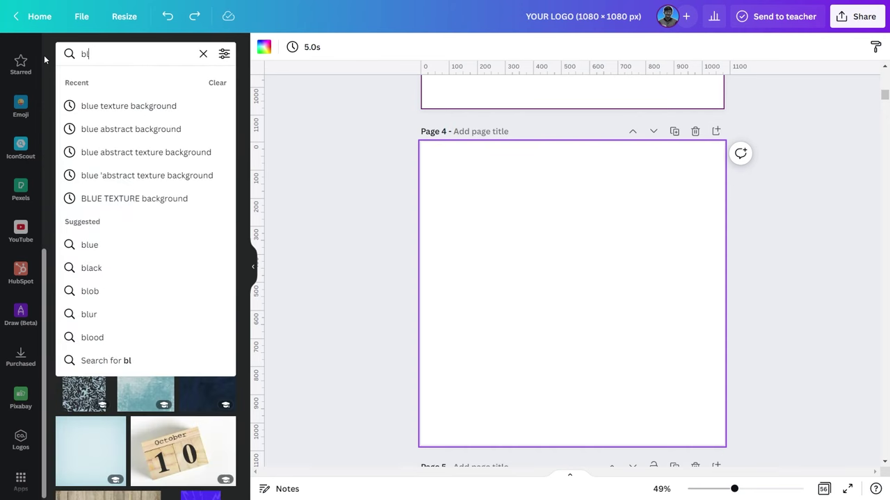
{"action": "type", "text": "ue t"}
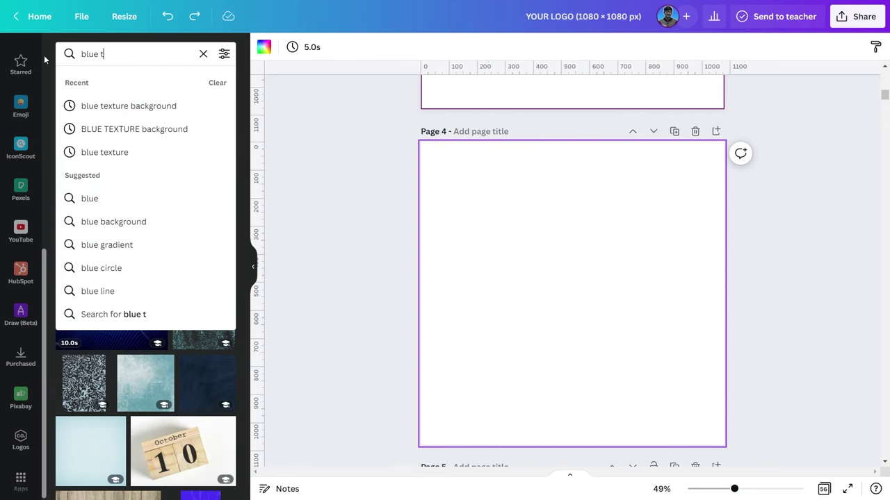
{"action": "type", "text": "exture"}
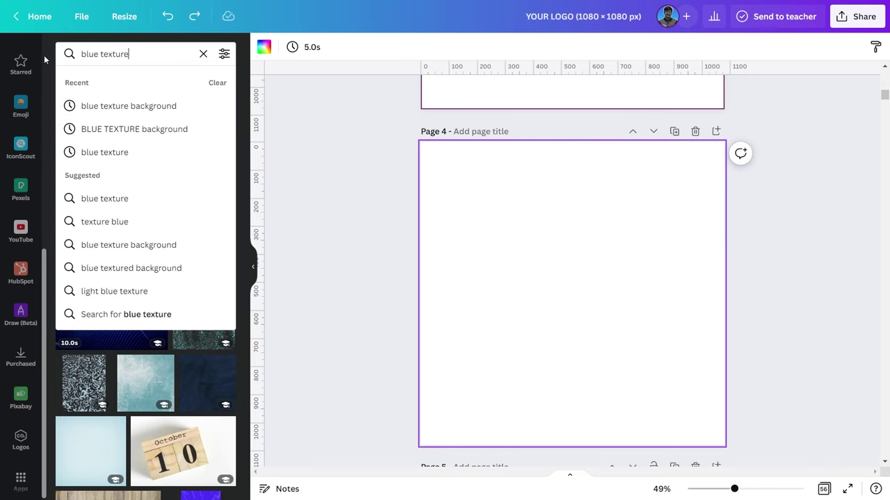
{"action": "key", "text": "Return"}
{"action": "left_click_drag", "start_coordinate": [123, 54], "coordinate": [82, 54]}
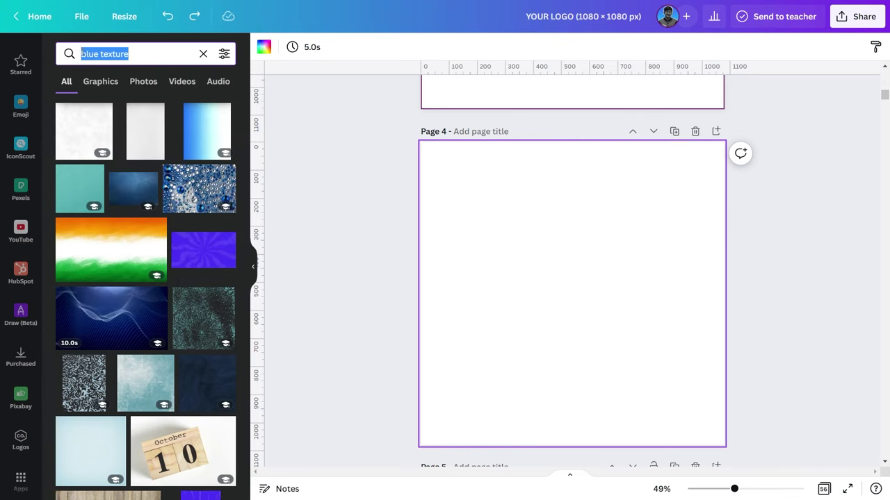
{"action": "left_click", "coordinate": [146, 53]}
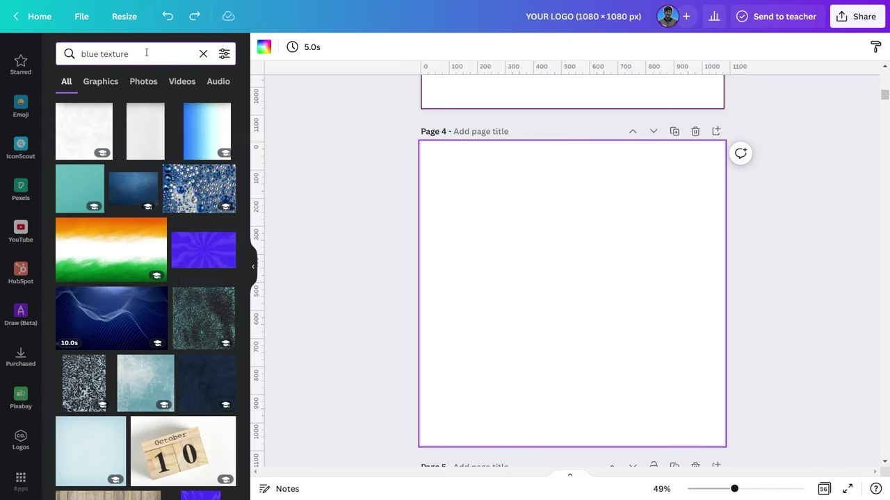
{"action": "key", "text": "Return"}
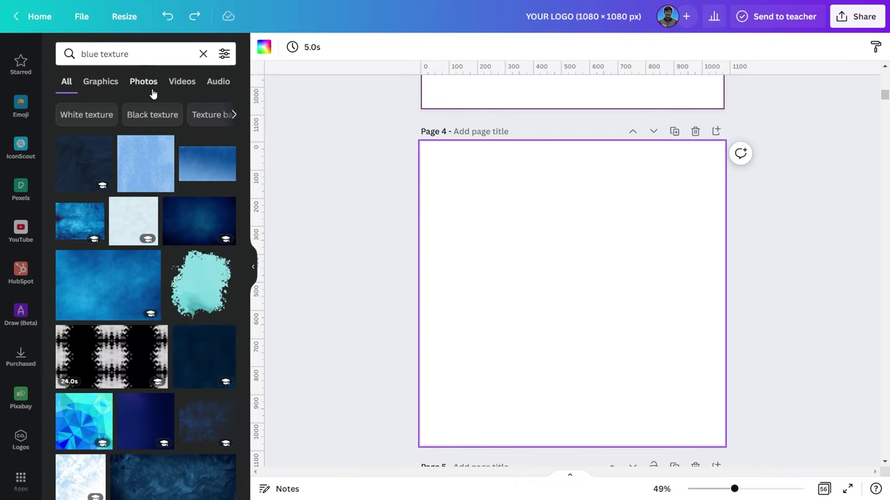
{"action": "scroll", "coordinate": [141, 150], "scroll_direction": "down", "scroll_amount": 2}
{"action": "mouse_move", "coordinate": [80, 163]}
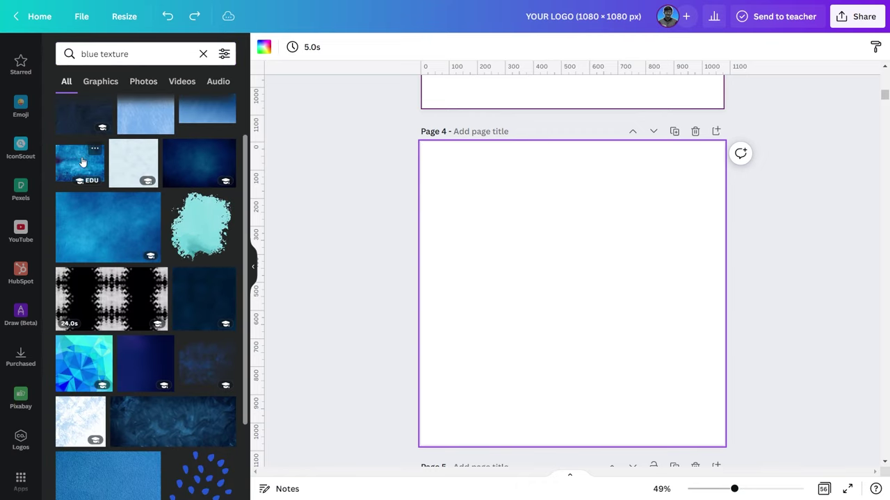
- Add the blue texture photo to page 4 and set it as the background
{"action": "left_click", "coordinate": [75, 163]}
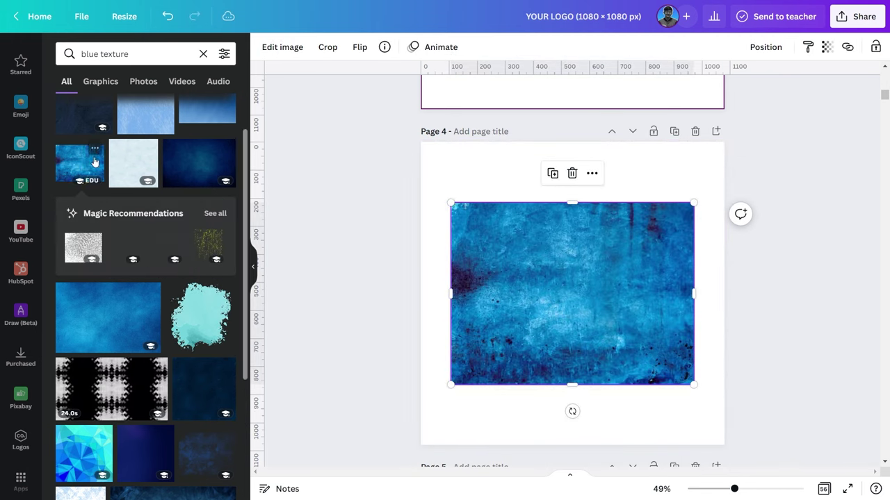
{"action": "right_click", "coordinate": [527, 271]}
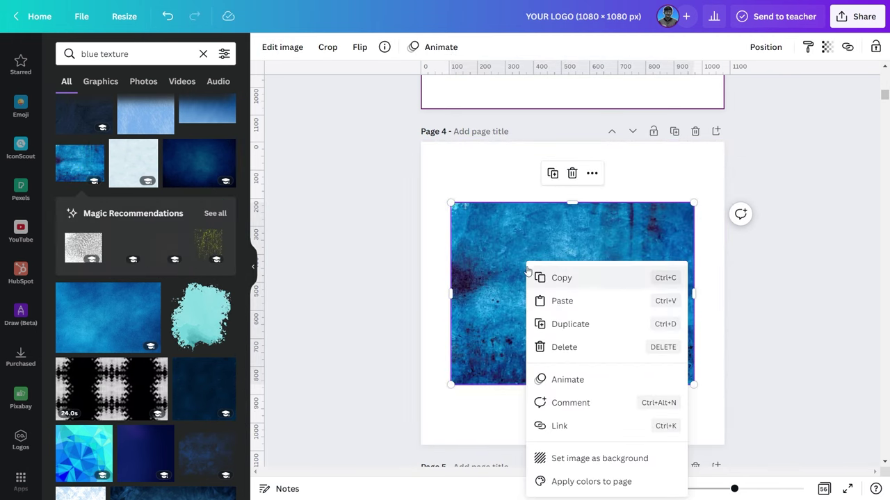
{"action": "left_click", "coordinate": [577, 459]}
{"action": "scroll", "coordinate": [25, 143], "scroll_direction": "up", "scroll_amount": 3}
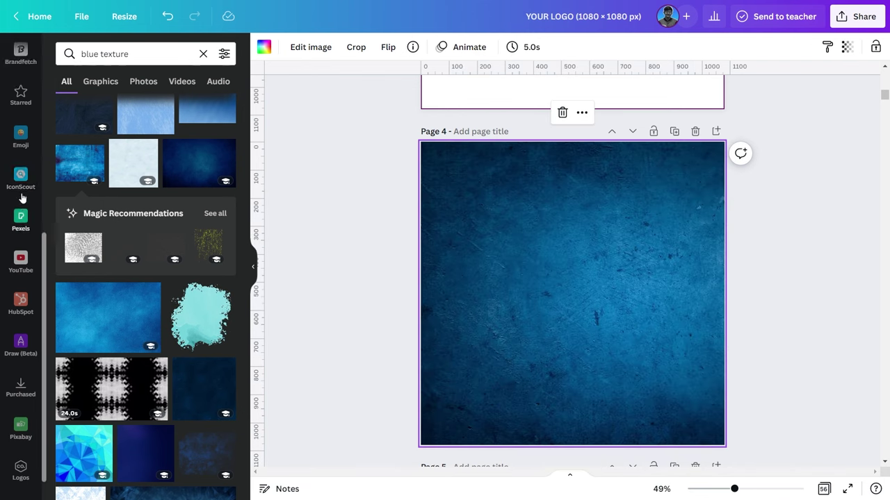
{"action": "scroll", "coordinate": [26, 143], "scroll_direction": "up", "scroll_amount": 3}
{"action": "scroll", "coordinate": [26, 143], "scroll_direction": "up", "scroll_amount": 2}
{"action": "left_click", "coordinate": [25, 140]}
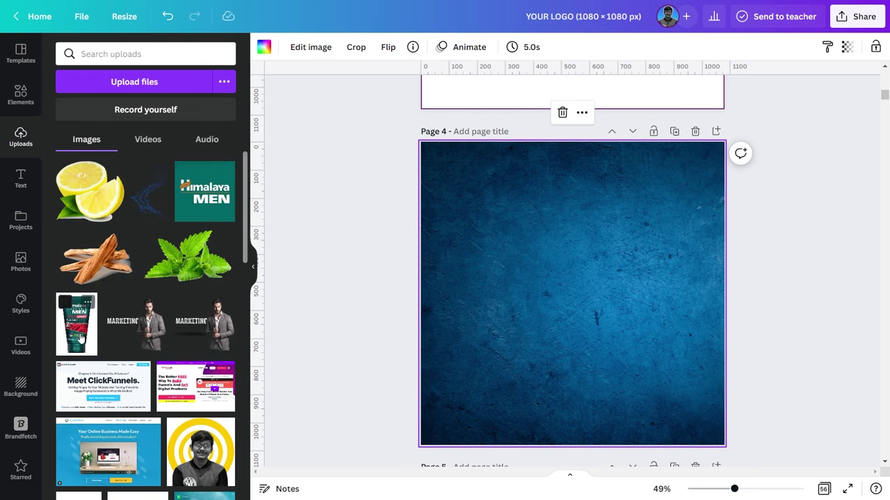
- Add the Himalaya Men face wash tube with Background Remover, then shrink and centre it
{"action": "left_click", "coordinate": [80, 338]}
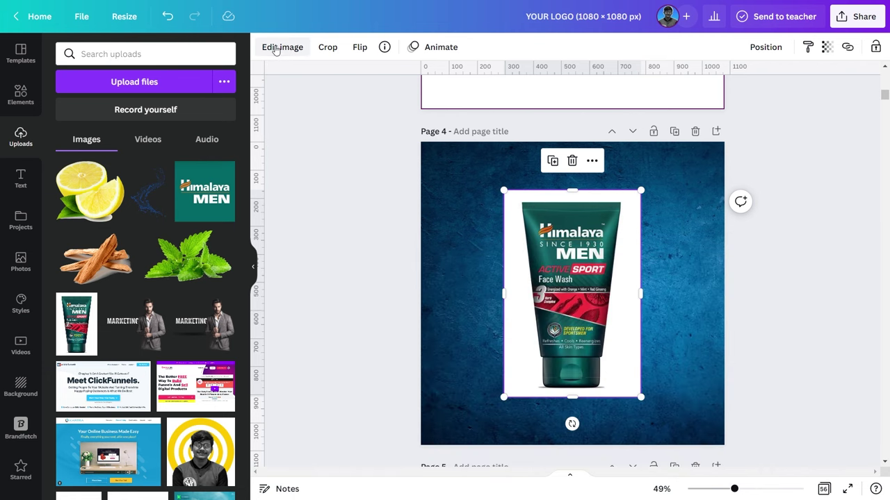
{"action": "left_click", "coordinate": [276, 48]}
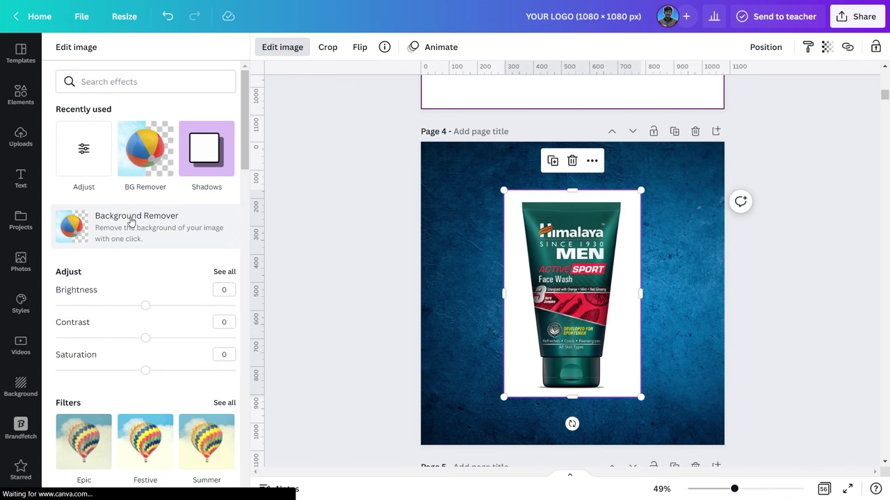
{"action": "left_click", "coordinate": [199, 479]}
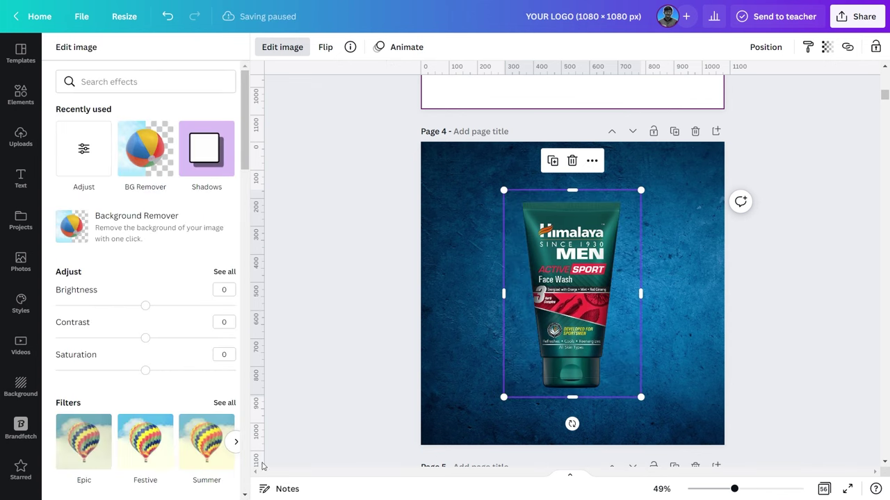
{"action": "left_click_drag", "start_coordinate": [504, 397], "coordinate": [529, 376]}
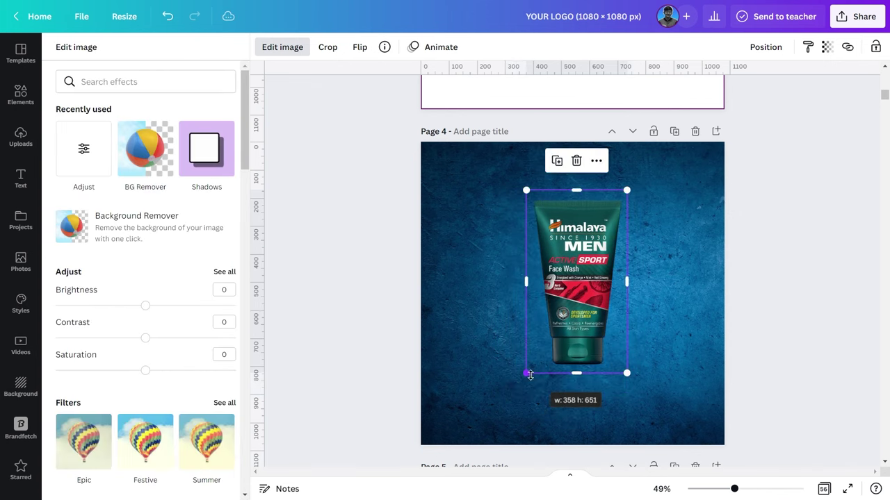
{"action": "left_click_drag", "start_coordinate": [576, 284], "coordinate": [572, 296]}
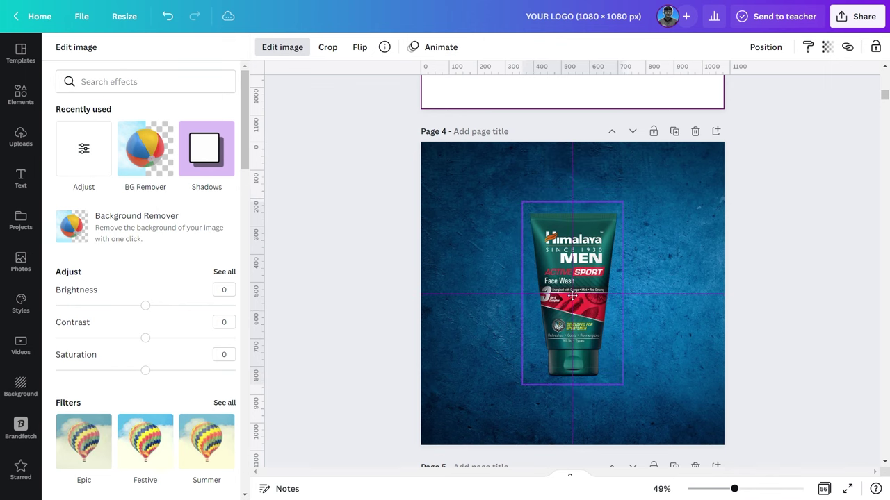
{"action": "left_click", "coordinate": [664, 279]}
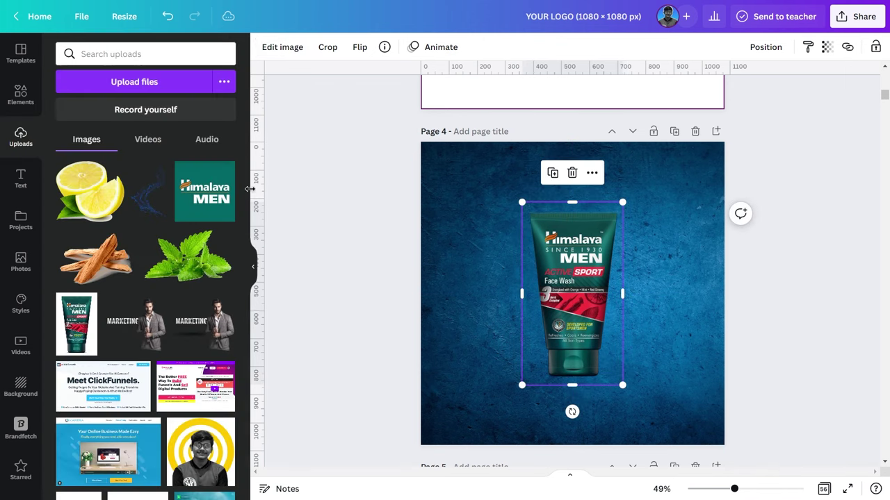
- Adjust the tube to brightness 8, contrast 29, tint 61 and warmth -34
{"action": "left_click", "coordinate": [278, 49]}
{"action": "left_click", "coordinate": [232, 270]}
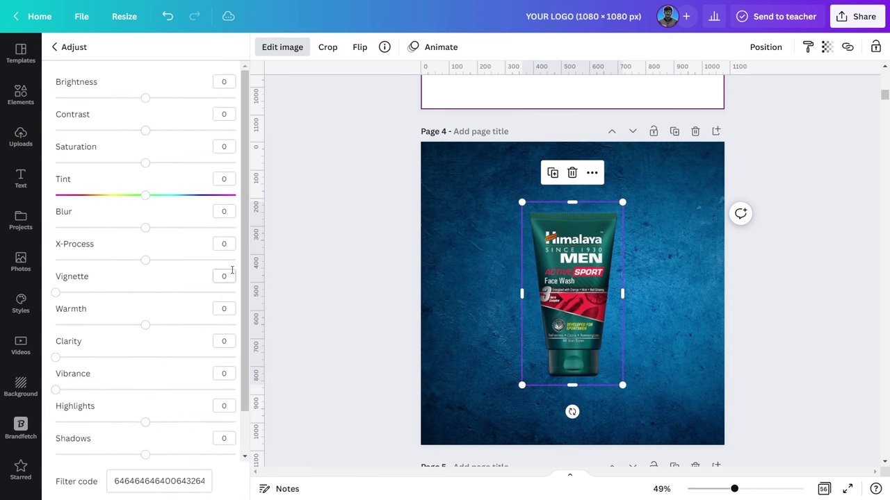
{"action": "left_click_drag", "start_coordinate": [146, 100], "coordinate": [160, 100]}
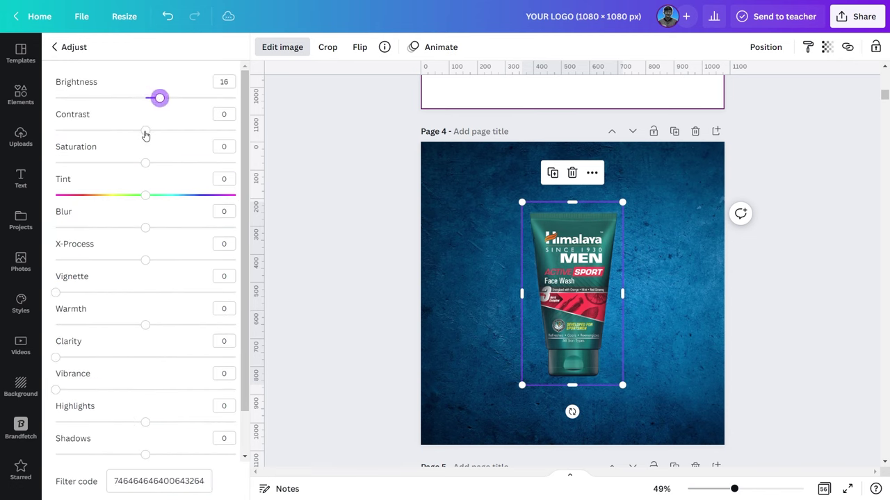
{"action": "left_click_drag", "start_coordinate": [146, 131], "coordinate": [169, 129]}
{"action": "left_click_drag", "start_coordinate": [159, 99], "coordinate": [153, 100]}
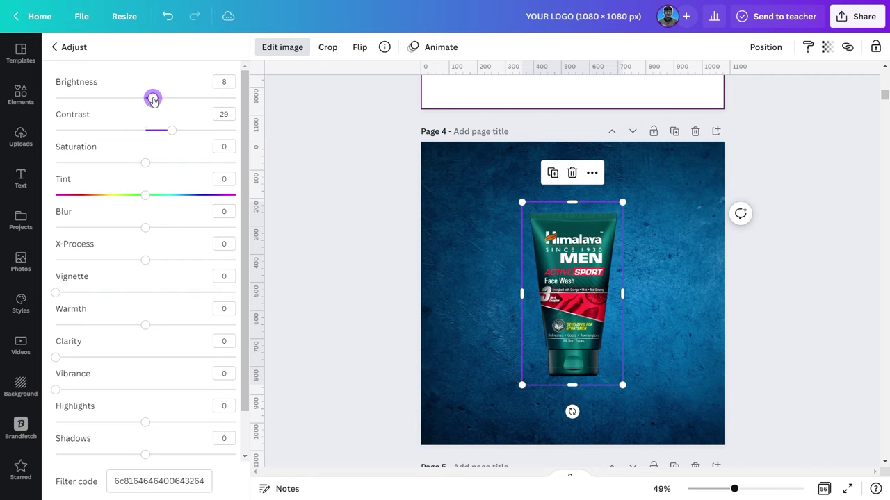
{"action": "left_click_drag", "start_coordinate": [143, 196], "coordinate": [201, 195]}
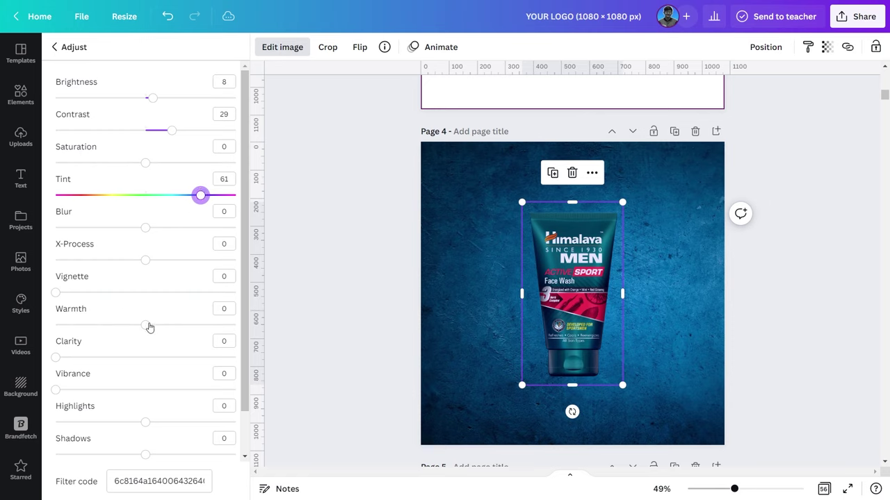
{"action": "left_click_drag", "start_coordinate": [148, 327], "coordinate": [115, 327]}
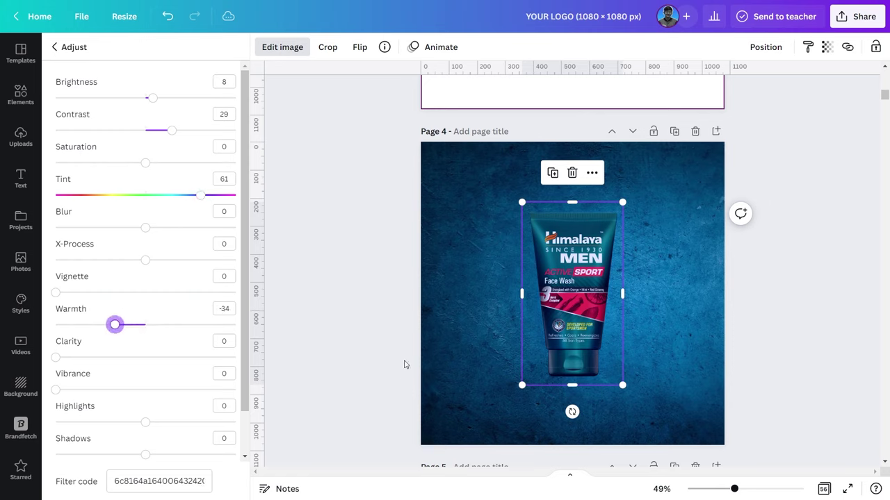
- Move the tube slightly lower and centre it horizontally on the page
{"action": "left_click_drag", "start_coordinate": [577, 287], "coordinate": [572, 300]}
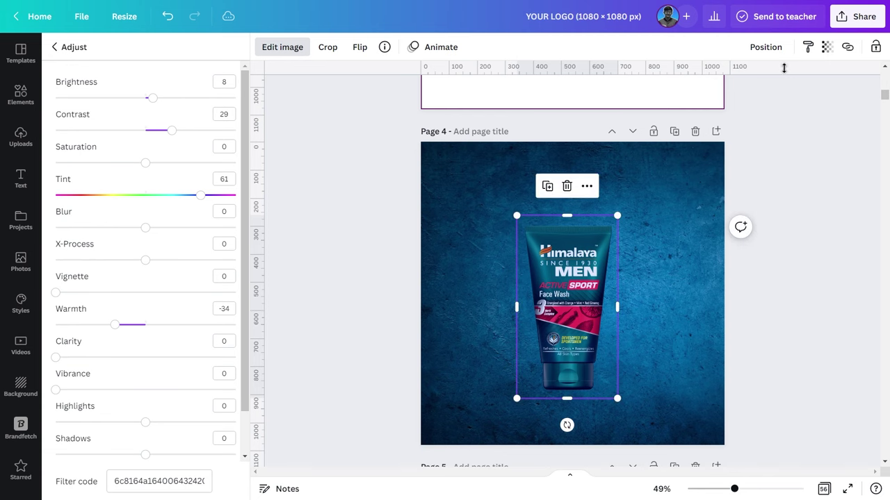
{"action": "left_click", "coordinate": [768, 49]}
{"action": "left_click", "coordinate": [711, 163]}
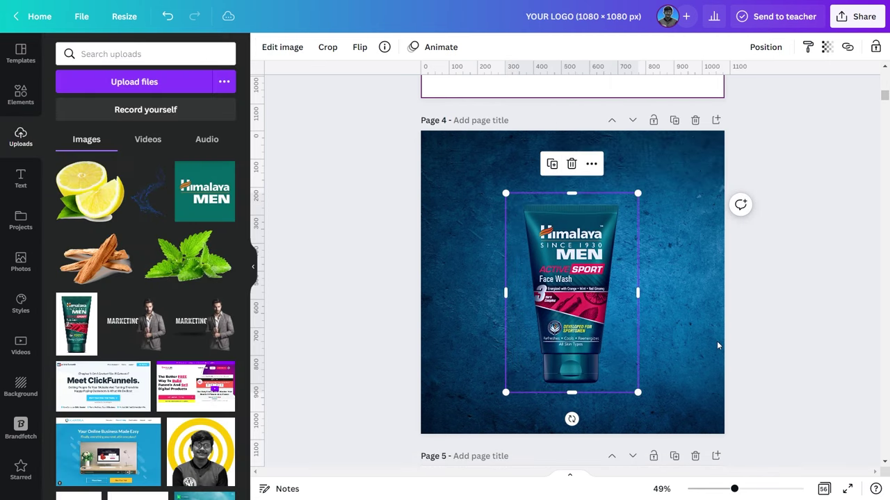
- Duplicate the face wash tube and flip the copy vertically
{"action": "left_click", "coordinate": [686, 228]}
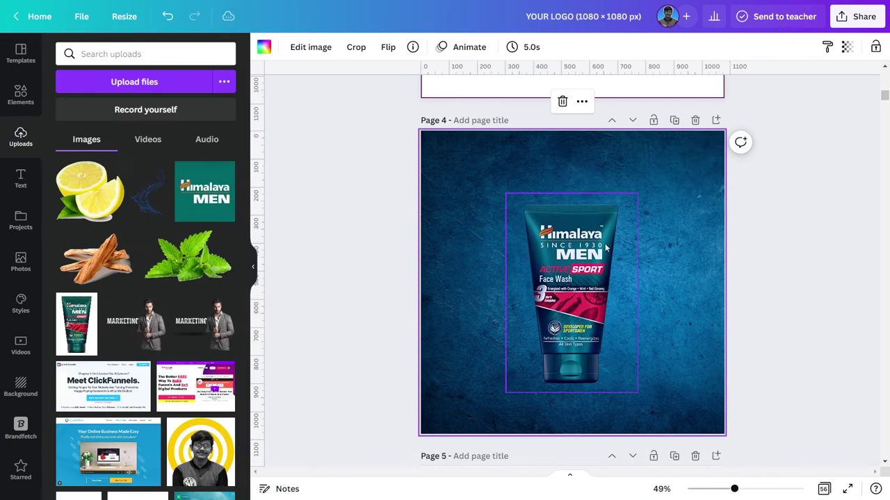
{"action": "left_click", "coordinate": [584, 249]}
{"action": "left_click", "coordinate": [552, 167]}
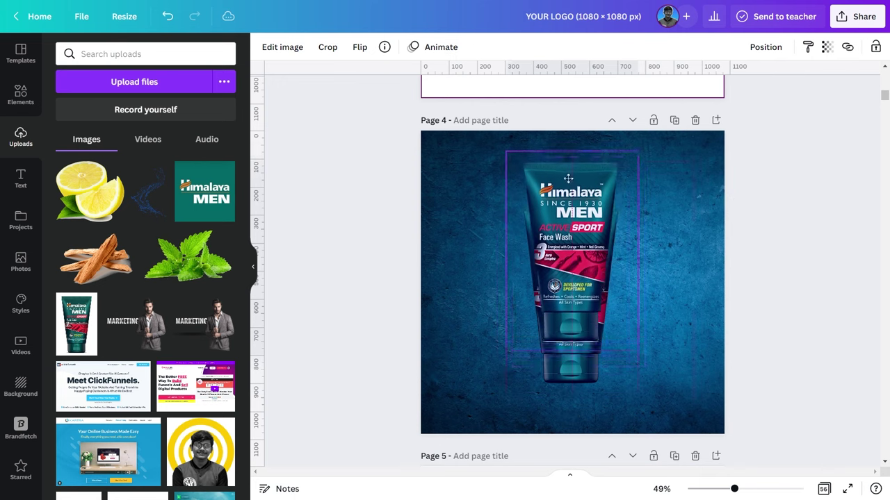
{"action": "left_click_drag", "start_coordinate": [575, 239], "coordinate": [571, 182]}
{"action": "left_click", "coordinate": [359, 47]}
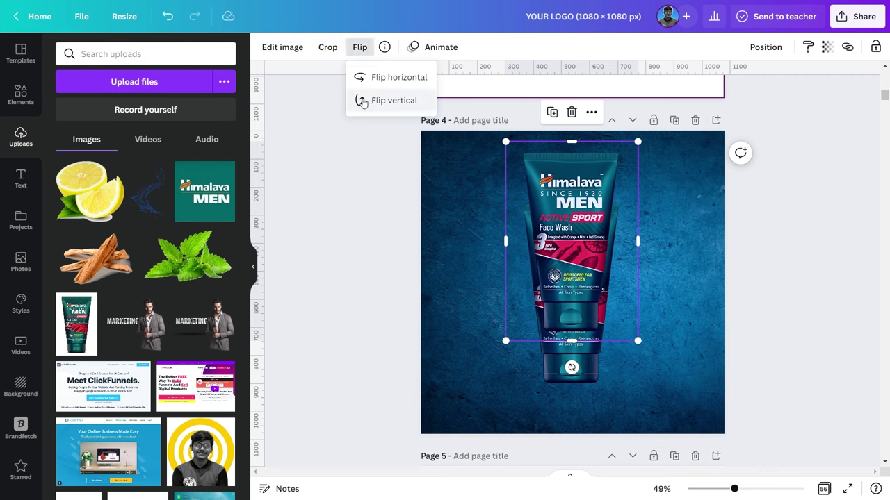
{"action": "left_click", "coordinate": [393, 101]}
- Place the flipped copy beneath the tube's base with transparency 42
{"action": "left_click_drag", "start_coordinate": [560, 215], "coordinate": [558, 420]}
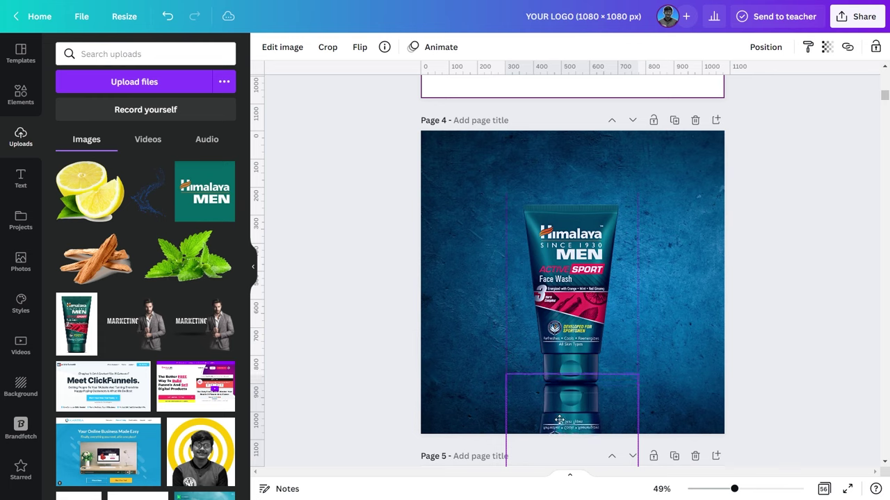
{"action": "left_click_drag", "start_coordinate": [560, 421], "coordinate": [560, 423]}
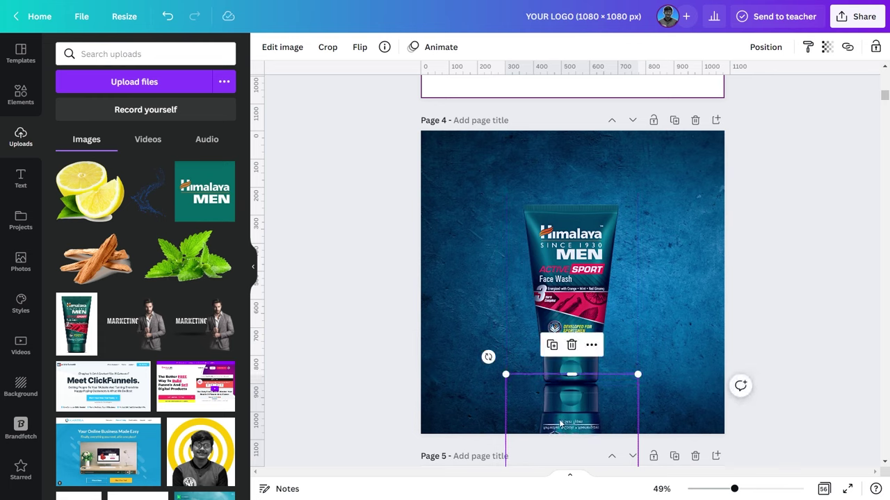
{"action": "left_click", "coordinate": [827, 47]}
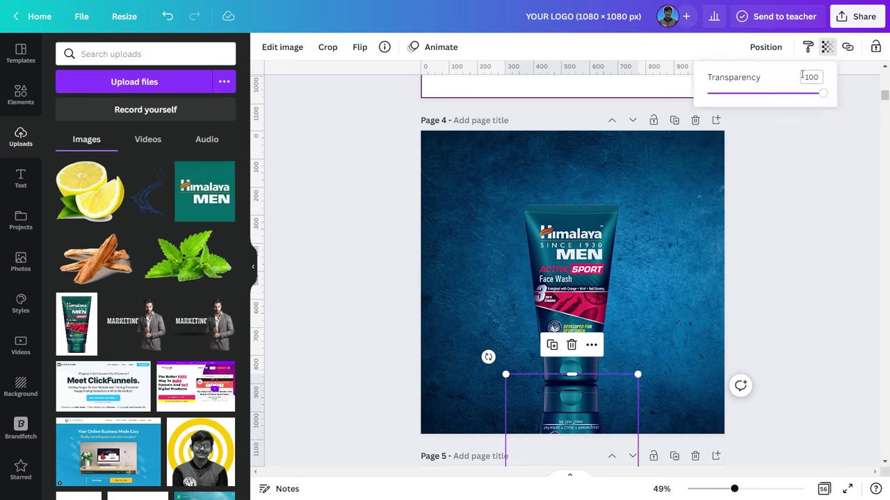
{"action": "left_click_drag", "start_coordinate": [821, 96], "coordinate": [757, 101]}
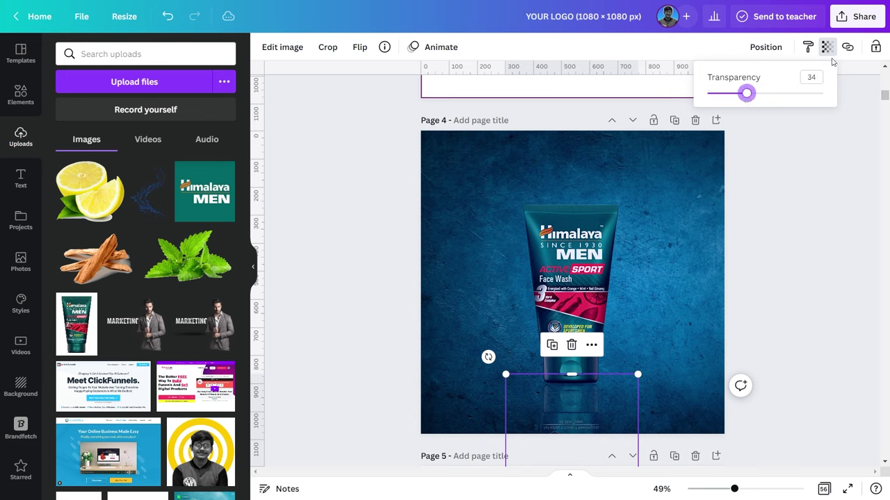
{"action": "left_click", "coordinate": [755, 95]}
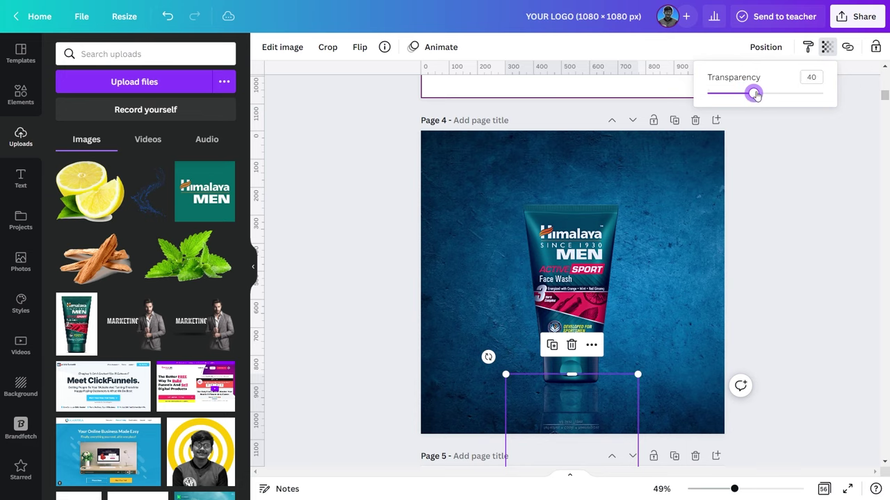
{"action": "left_click", "coordinate": [812, 77]}
{"action": "key", "text": "Escape"}
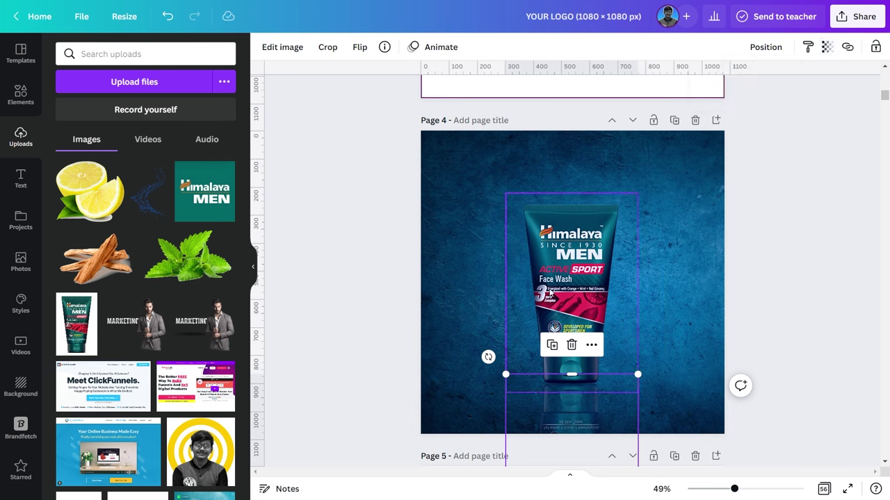
- Add the lemon and mint leaves and shrink them with the sandalwood sticks beside the tube
{"action": "left_click", "coordinate": [90, 196]}
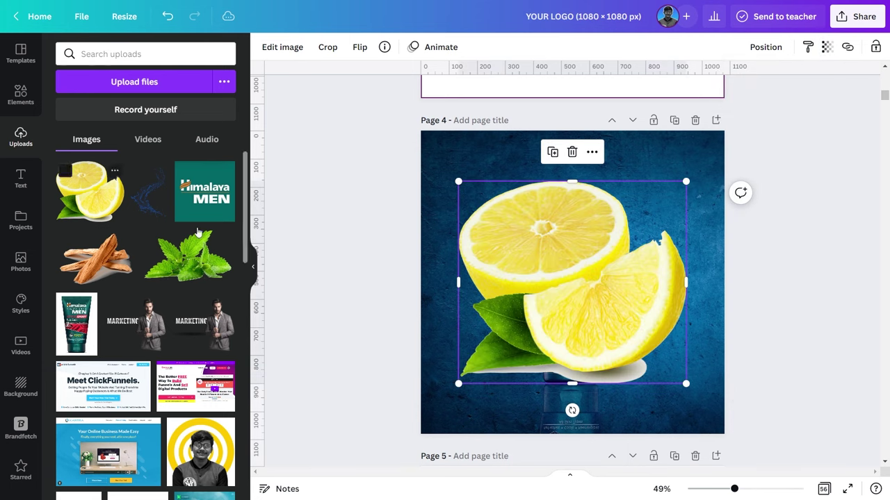
{"action": "left_click_drag", "start_coordinate": [686, 384], "coordinate": [568, 272]}
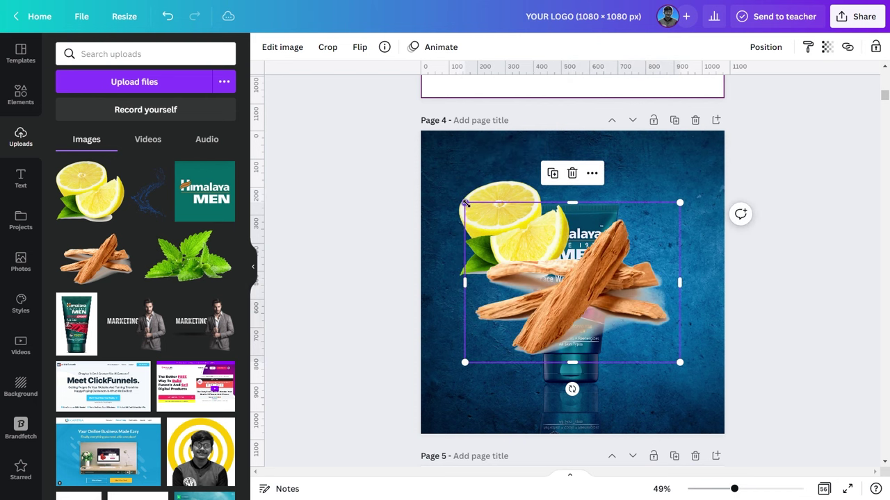
{"action": "left_click_drag", "start_coordinate": [464, 203], "coordinate": [586, 293]}
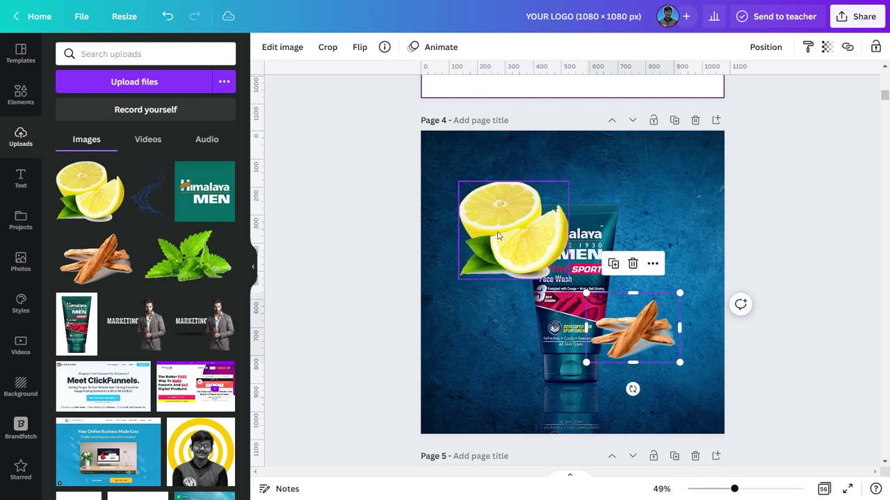
{"action": "left_click", "coordinate": [498, 236]}
{"action": "left_click", "coordinate": [179, 267]}
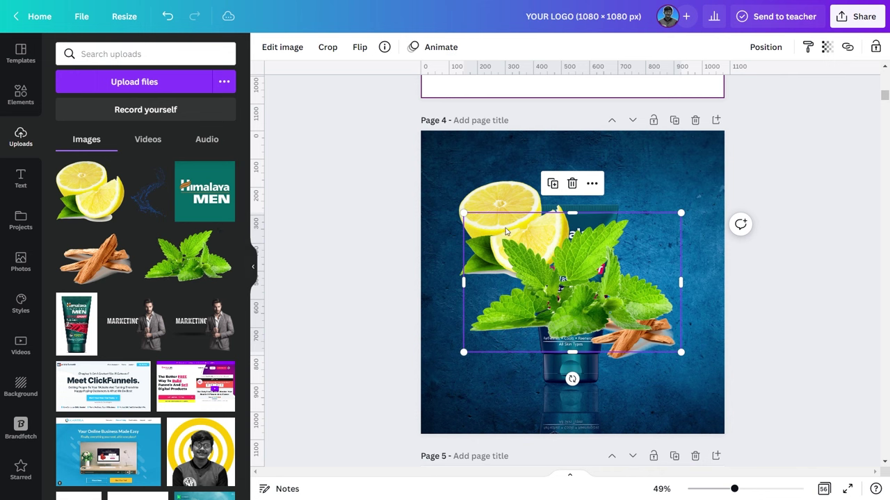
{"action": "left_click_drag", "start_coordinate": [464, 214], "coordinate": [652, 331]}
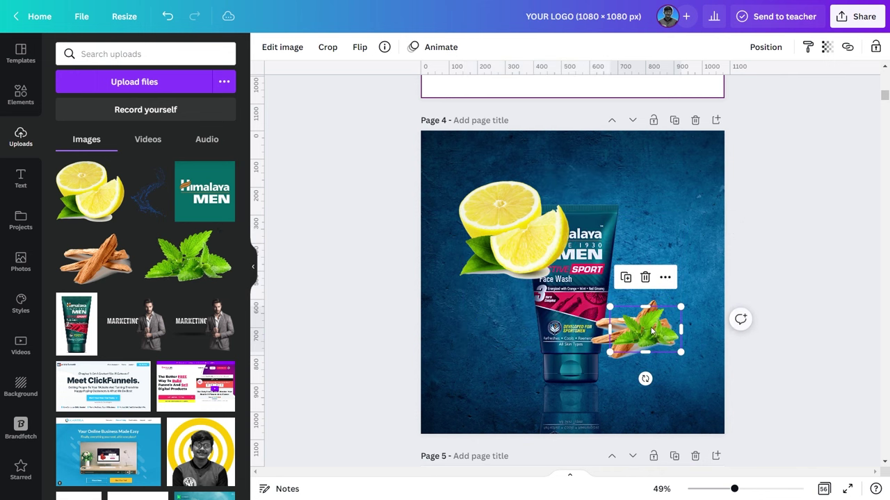
- Remove the backgrounds from the lemon and sandalwood sticks
{"action": "left_click", "coordinate": [514, 229]}
{"action": "left_click", "coordinate": [282, 47]}
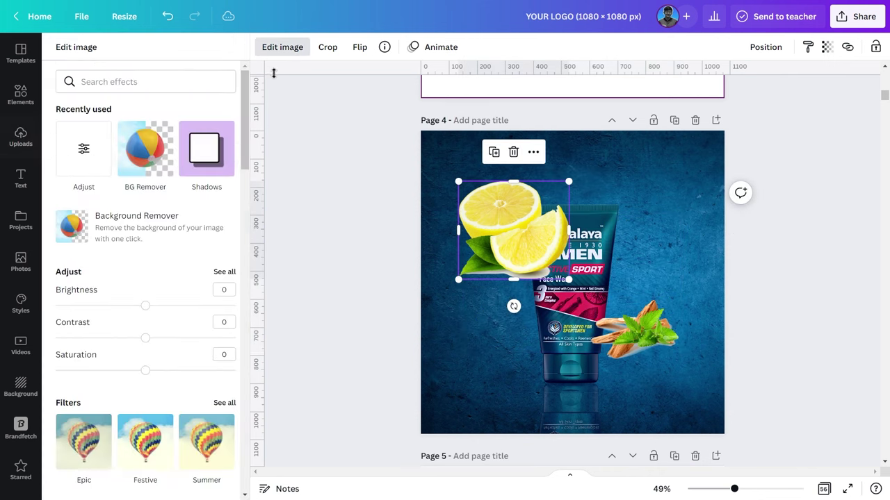
{"action": "left_click", "coordinate": [118, 235]}
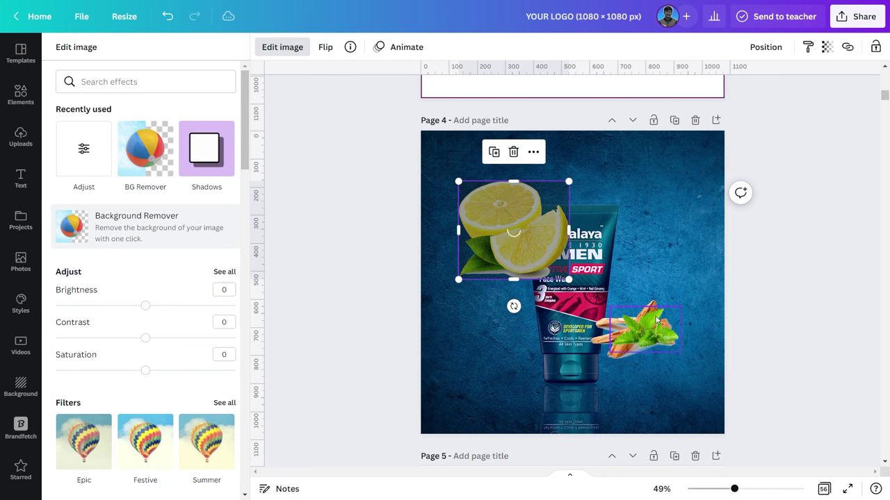
{"action": "left_click_drag", "start_coordinate": [652, 354], "coordinate": [652, 415]}
{"action": "left_click", "coordinate": [633, 327]}
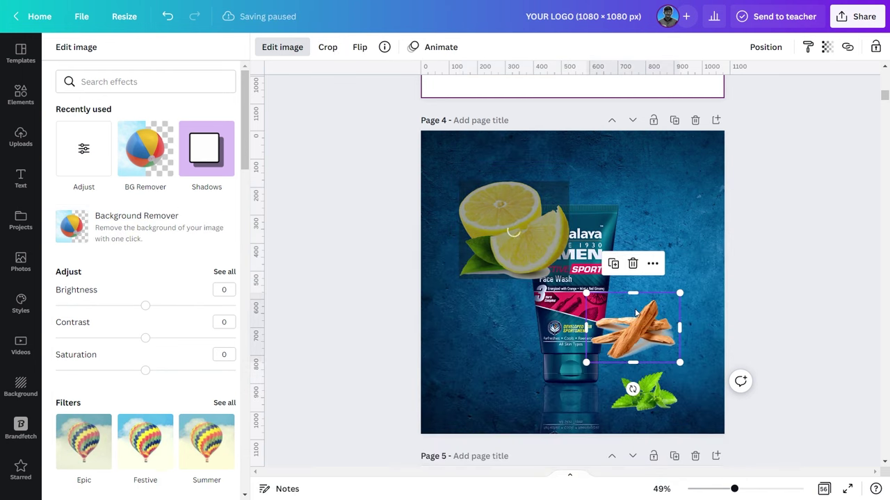
{"action": "left_click", "coordinate": [173, 245]}
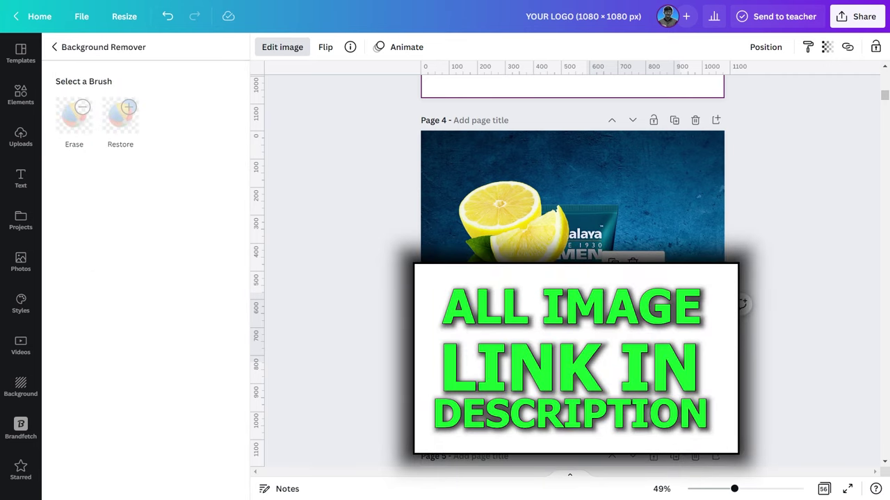
{"action": "left_click", "coordinate": [189, 480]}
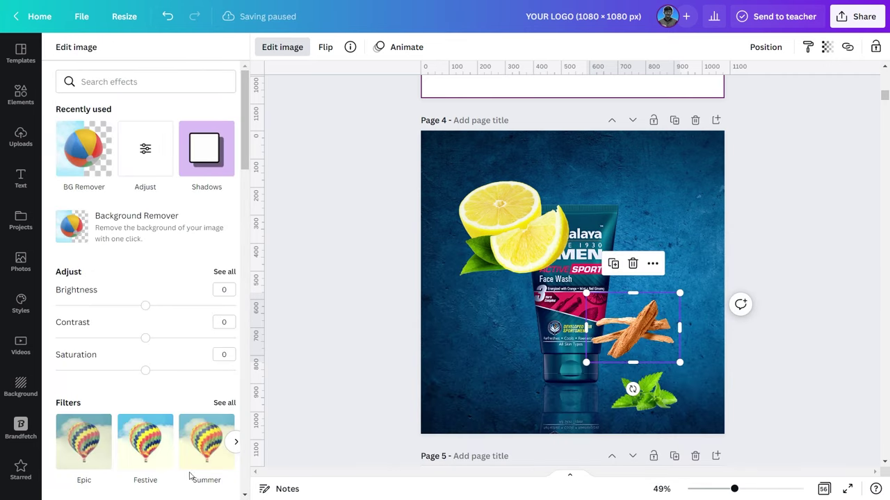
- Enlarge the mint leaves beside the tube and send the sandalwood sticks to the back
{"action": "left_click_drag", "start_coordinate": [629, 295], "coordinate": [629, 294]}
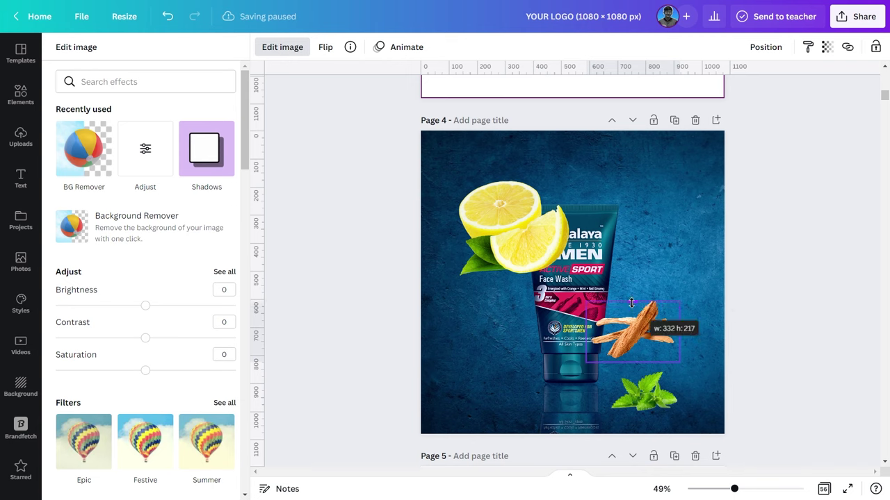
{"action": "left_click_drag", "start_coordinate": [684, 294], "coordinate": [680, 293]}
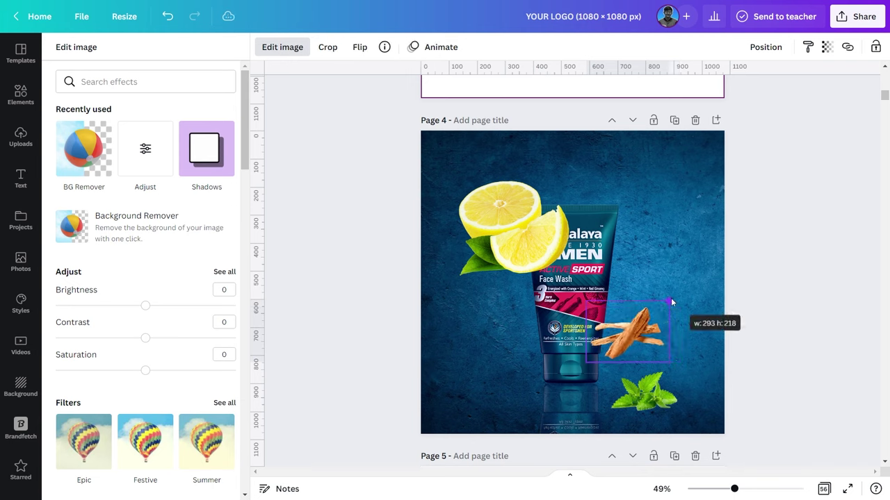
{"action": "mouse_move", "coordinate": [664, 397]}
{"action": "left_mouse_down"}
{"action": "mouse_move", "coordinate": [623, 374]}
{"action": "mouse_move", "coordinate": [656, 335]}
{"action": "mouse_move", "coordinate": [647, 336]}
{"action": "left_mouse_up"}
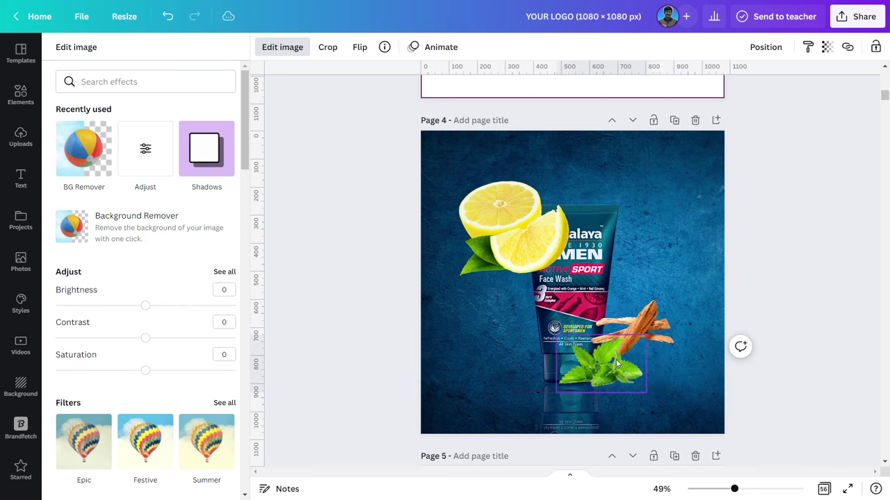
{"action": "left_click", "coordinate": [651, 320]}
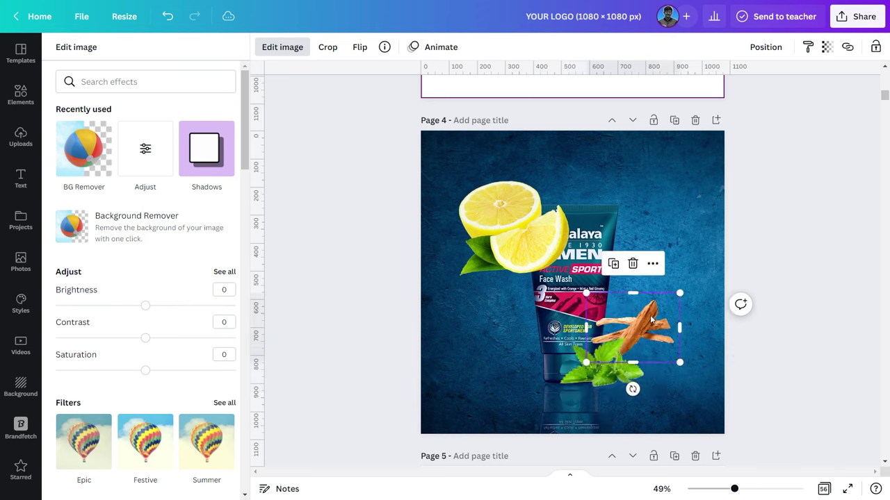
{"action": "right_click", "coordinate": [651, 320]}
{"action": "left_click", "coordinate": [699, 301]}
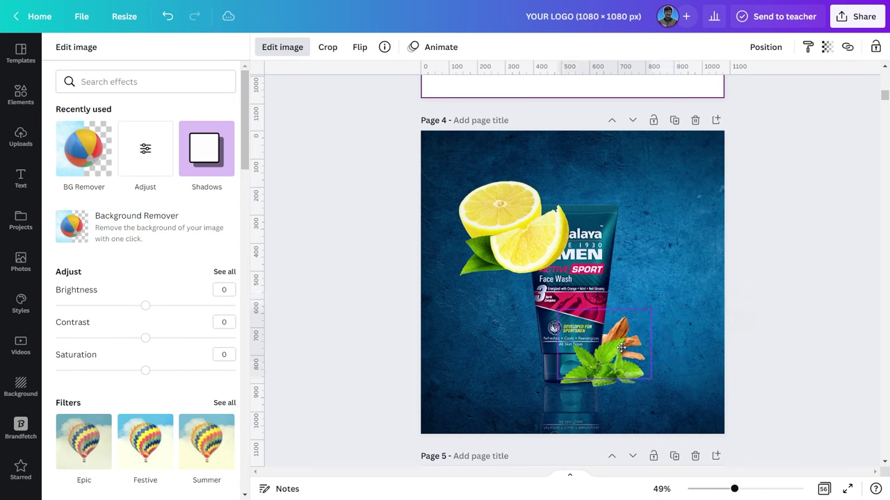
- Reposition and resize the mint and lemon around the tube's lower part
{"action": "left_click", "coordinate": [621, 347]}
{"action": "left_click_drag", "start_coordinate": [621, 347], "coordinate": [604, 366]}
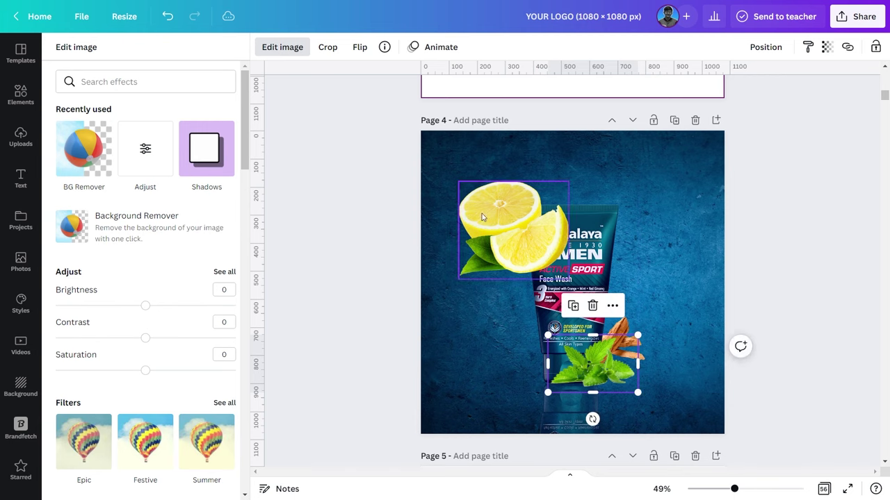
{"action": "left_click_drag", "start_coordinate": [481, 210], "coordinate": [500, 347]}
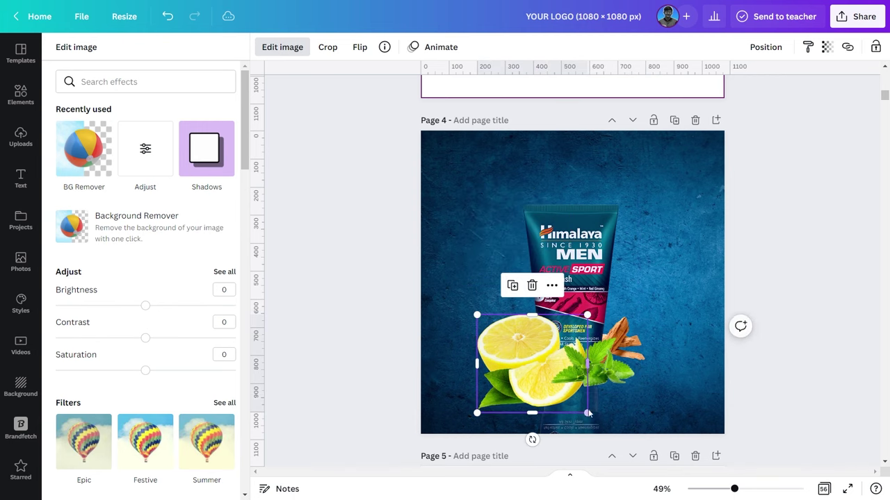
{"action": "mouse_move", "coordinate": [588, 411]}
{"action": "left_mouse_down"}
{"action": "mouse_move", "coordinate": [540, 363]}
{"action": "mouse_move", "coordinate": [502, 346]}
{"action": "mouse_move", "coordinate": [550, 338]}
{"action": "left_mouse_up"}
{"action": "left_click", "coordinate": [558, 350]}
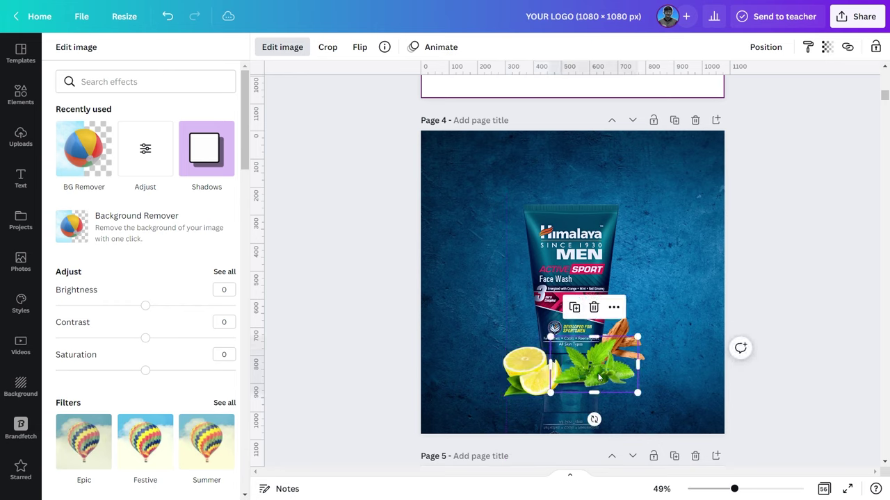
{"action": "left_click_drag", "start_coordinate": [596, 371], "coordinate": [605, 372]}
{"action": "left_click", "coordinate": [688, 376]}
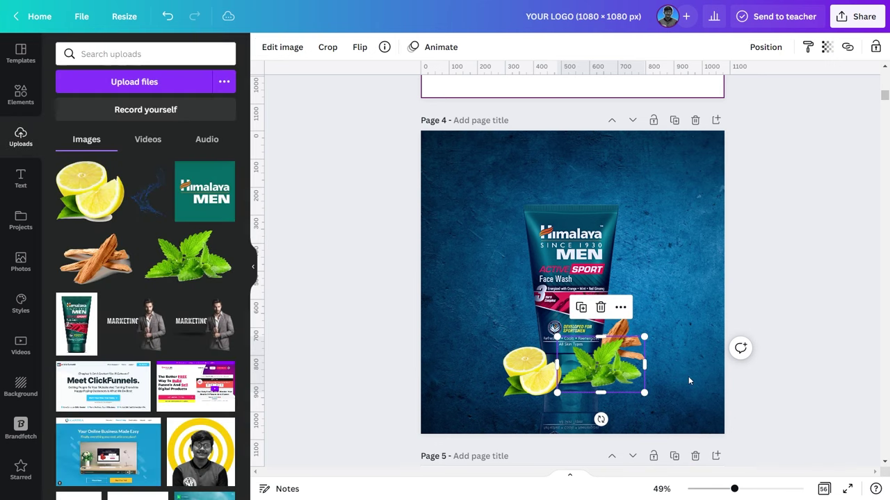
- Copy the lemon and mint and flip both copies vertically
{"action": "left_click", "coordinate": [688, 376]}
{"action": "left_click", "coordinate": [598, 368]}
{"action": "left_click", "coordinate": [538, 370], "text": "shift"}
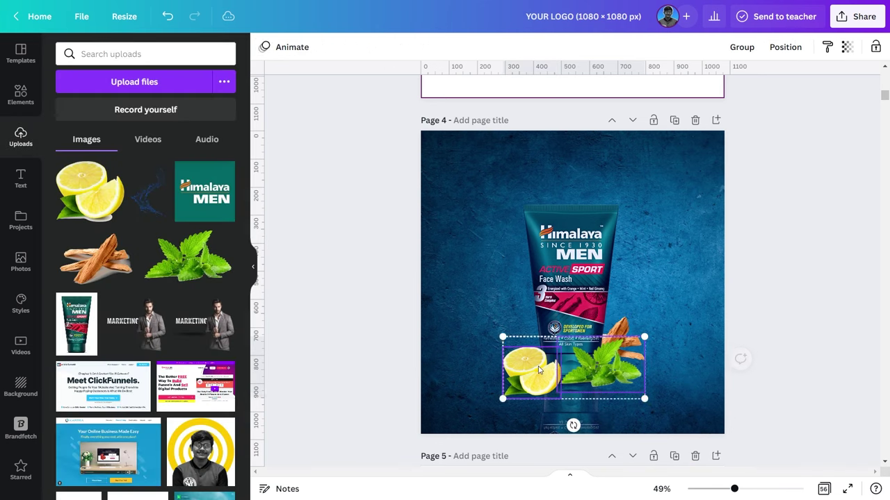
{"action": "left_click_drag", "start_coordinate": [597, 357], "coordinate": [600, 276]}
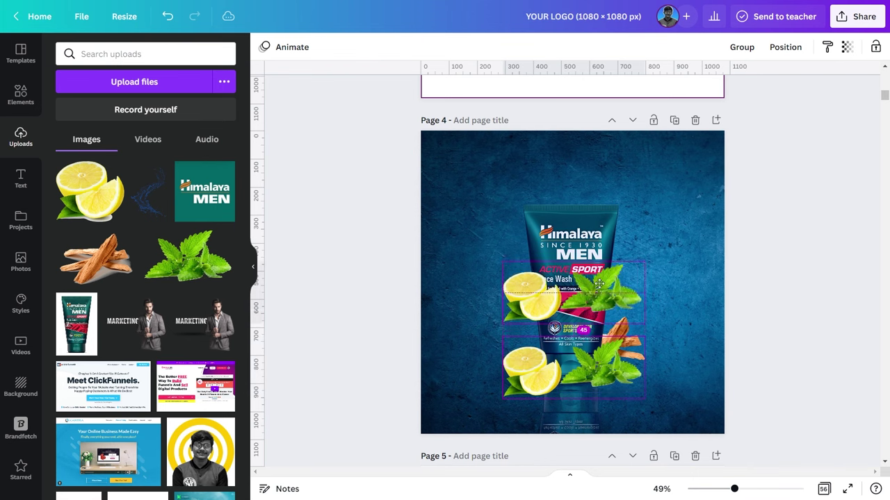
{"action": "left_click", "coordinate": [614, 277]}
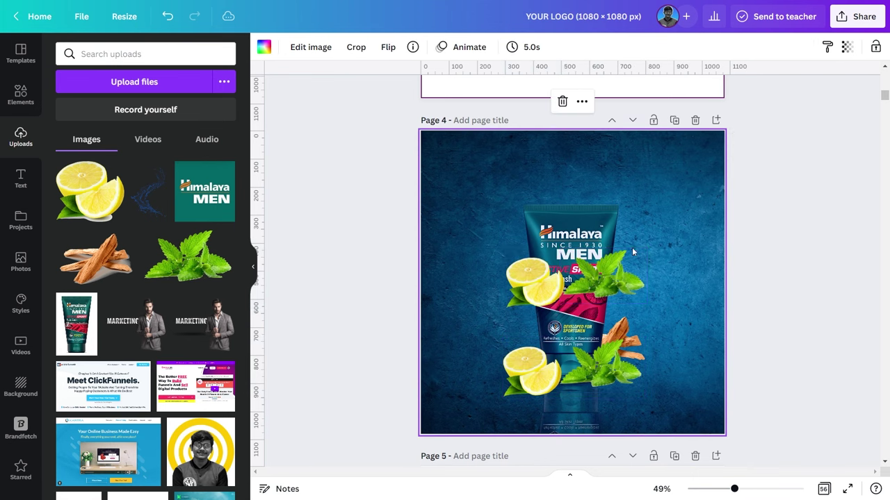
{"action": "left_click", "coordinate": [612, 277]}
{"action": "left_click", "coordinate": [359, 46]}
{"action": "left_click", "coordinate": [385, 101]}
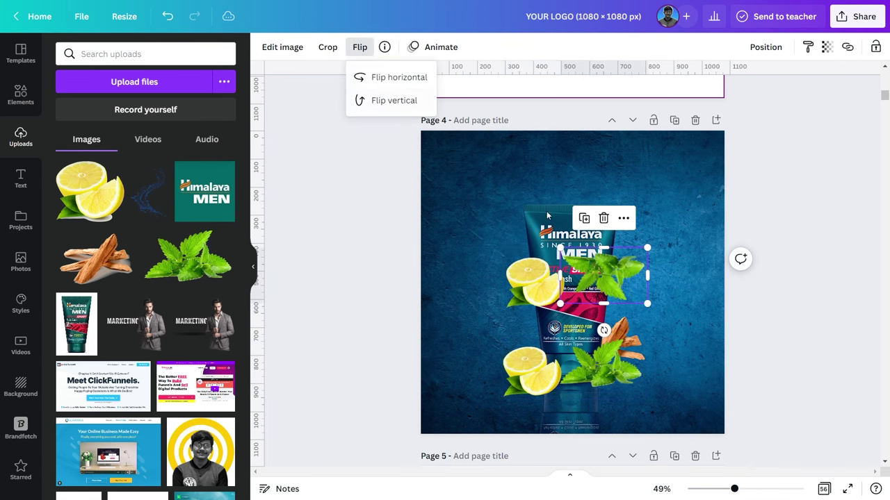
{"action": "left_click", "coordinate": [548, 276]}
{"action": "left_click", "coordinate": [360, 47]}
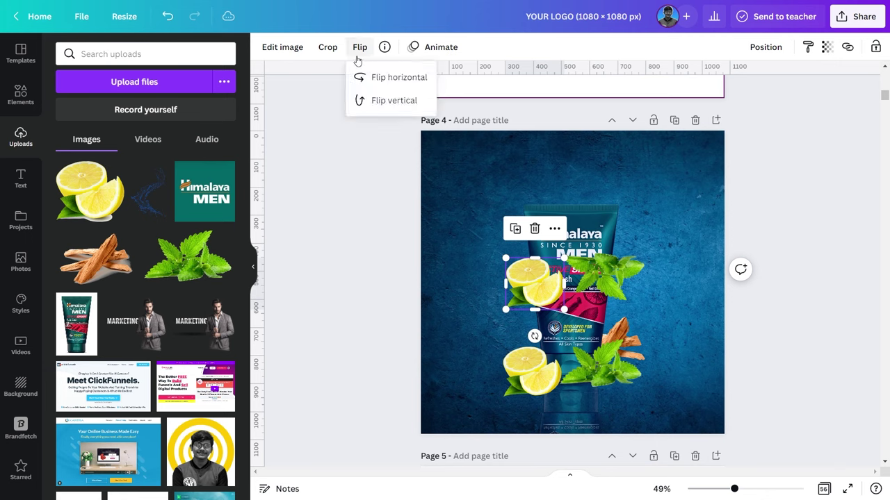
{"action": "left_click", "coordinate": [389, 100]}
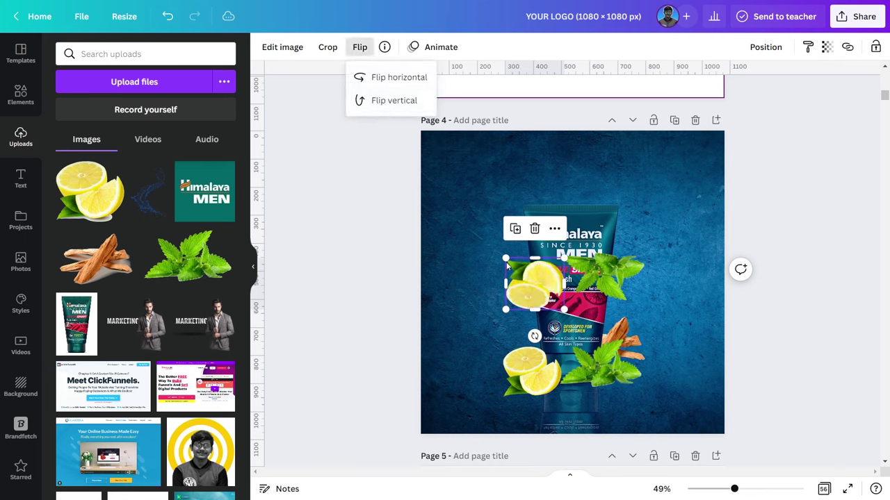
- Group the flipped copies, move them to the page bottom, and send them behind
{"action": "left_click", "coordinate": [611, 282], "text": "shift"}
{"action": "right_click", "coordinate": [611, 282]}
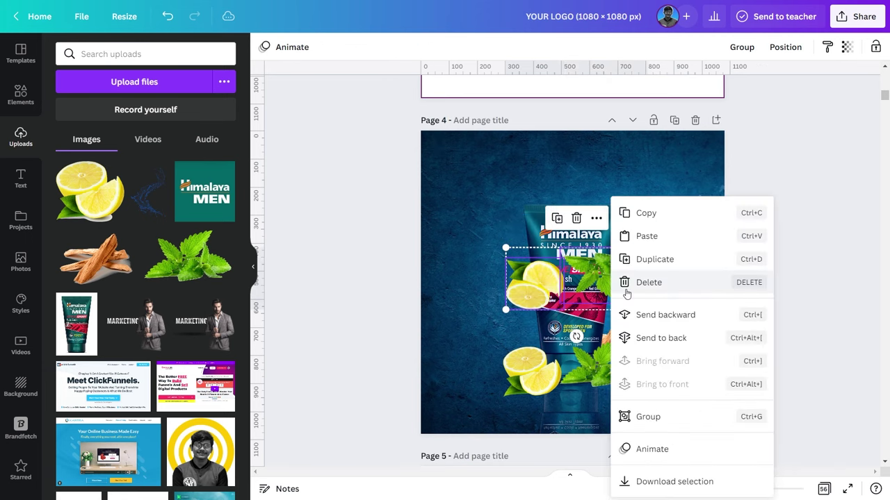
{"action": "left_click", "coordinate": [635, 421]}
{"action": "left_click_drag", "start_coordinate": [589, 271], "coordinate": [586, 418]}
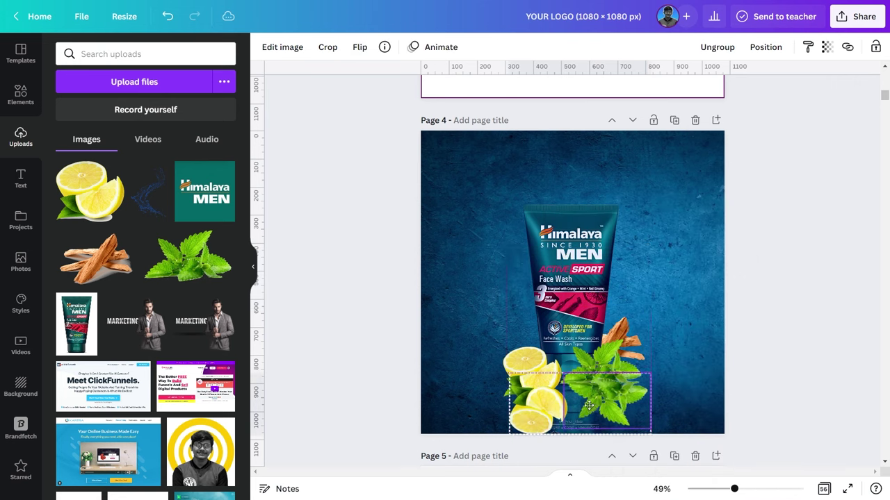
{"action": "right_click", "coordinate": [587, 417]}
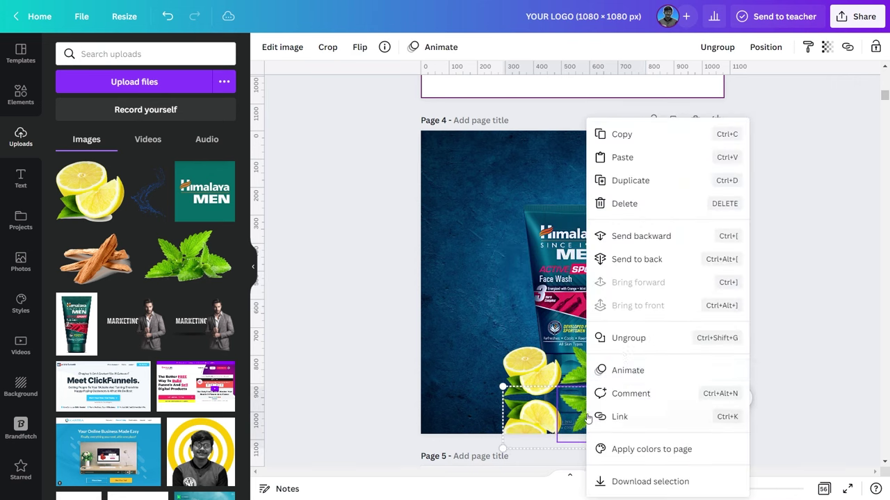
{"action": "left_click", "coordinate": [636, 258]}
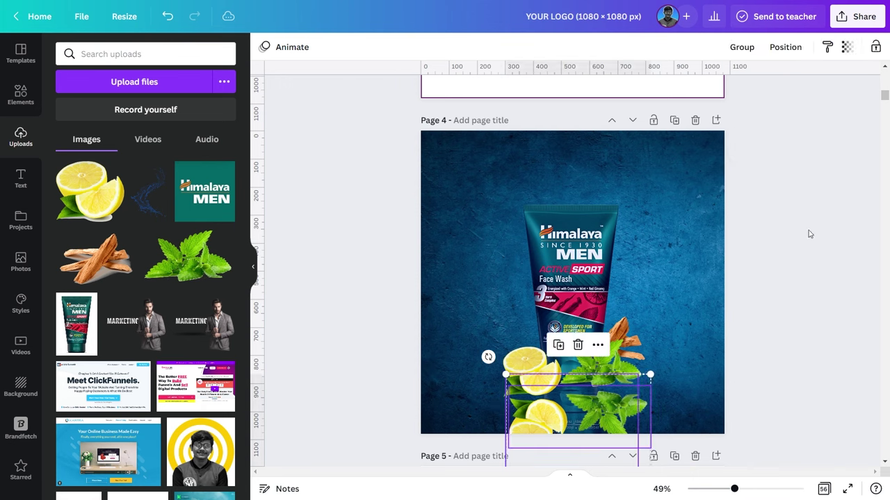
- Fade the reflection group's transparency down to 22
{"action": "left_click", "coordinate": [847, 46]}
{"action": "left_click_drag", "start_coordinate": [841, 98], "coordinate": [778, 98]}
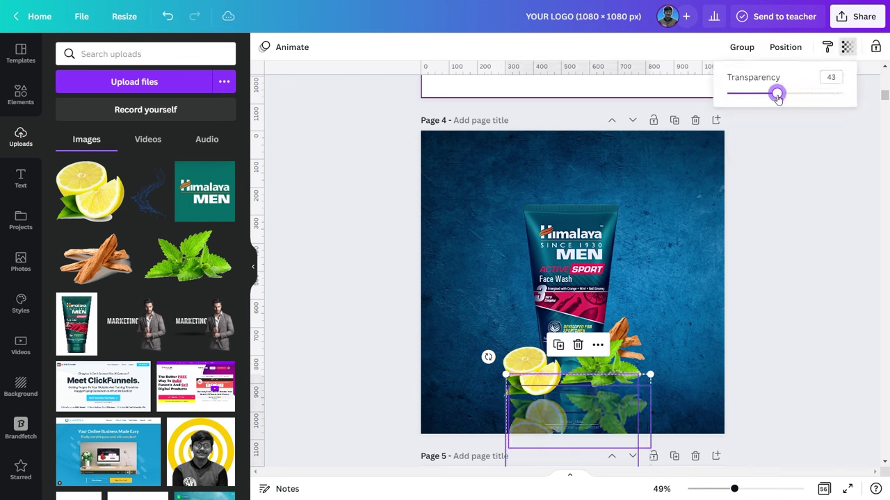
{"action": "left_click_drag", "start_coordinate": [777, 98], "coordinate": [753, 97]}
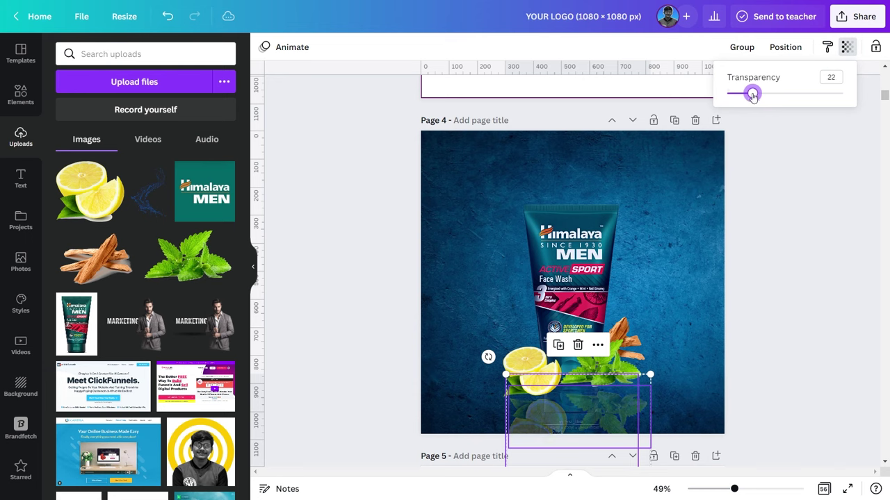
{"action": "left_click", "coordinate": [734, 294]}
{"action": "left_click", "coordinate": [749, 390]}
{"action": "left_click", "coordinate": [551, 415]}
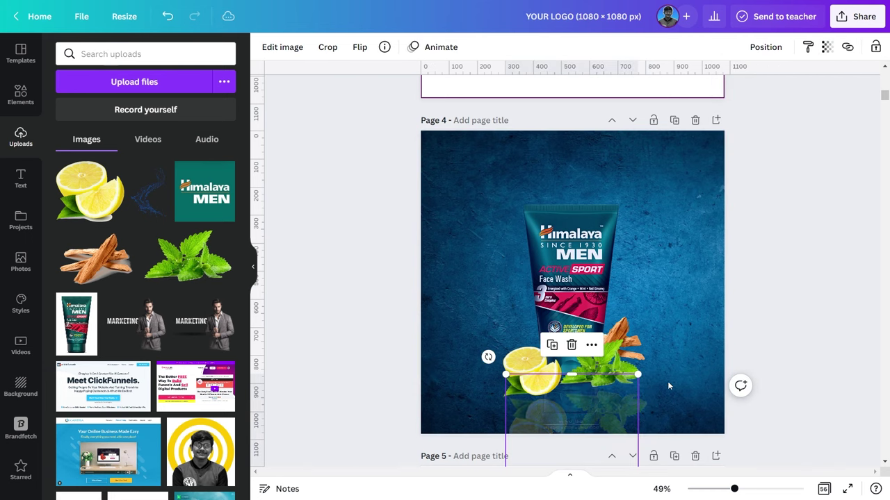
{"action": "left_click", "coordinate": [826, 48]}
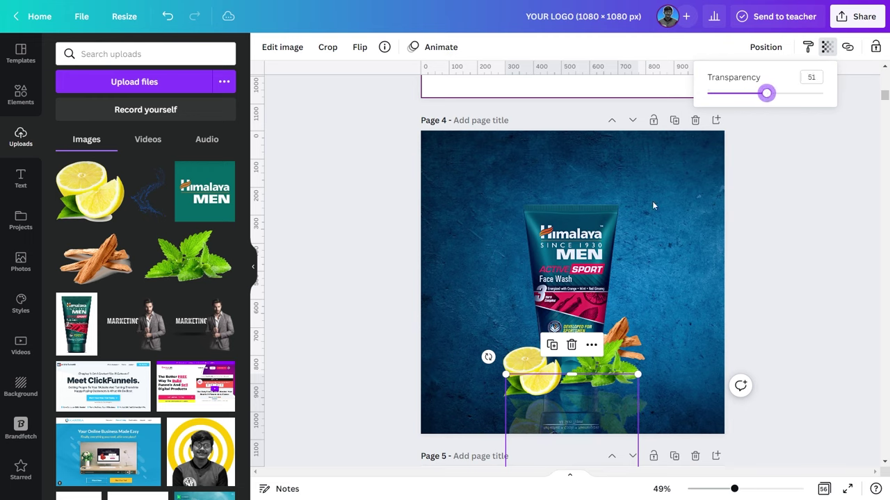
{"action": "left_click", "coordinate": [534, 376]}
- Darken the lemon's brightness and set its X-Process to -10
{"action": "left_click", "coordinate": [297, 48]}
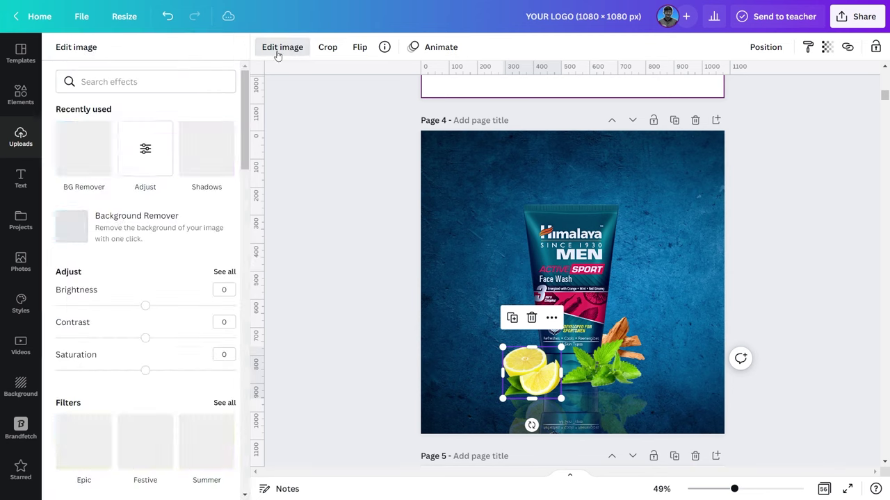
{"action": "left_click_drag", "start_coordinate": [140, 311], "coordinate": [115, 305]}
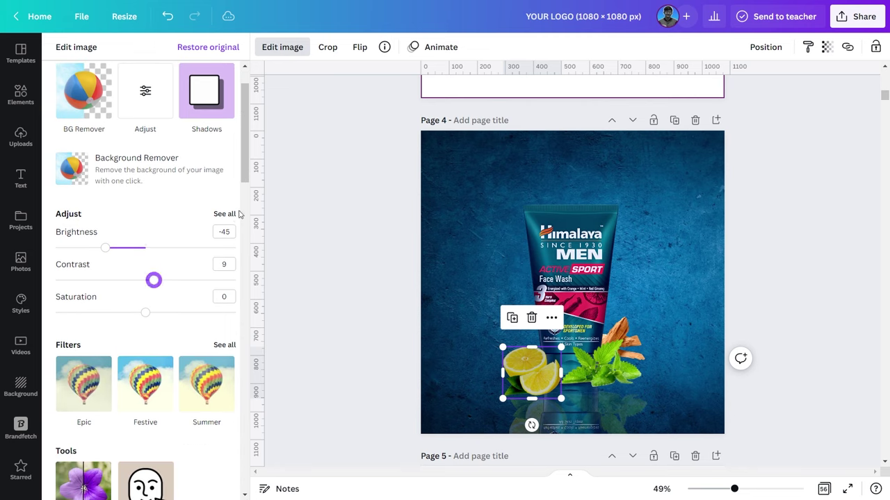
{"action": "left_click", "coordinate": [224, 267]}
{"action": "scroll", "coordinate": [148, 319], "scroll_direction": "down", "scroll_amount": 2}
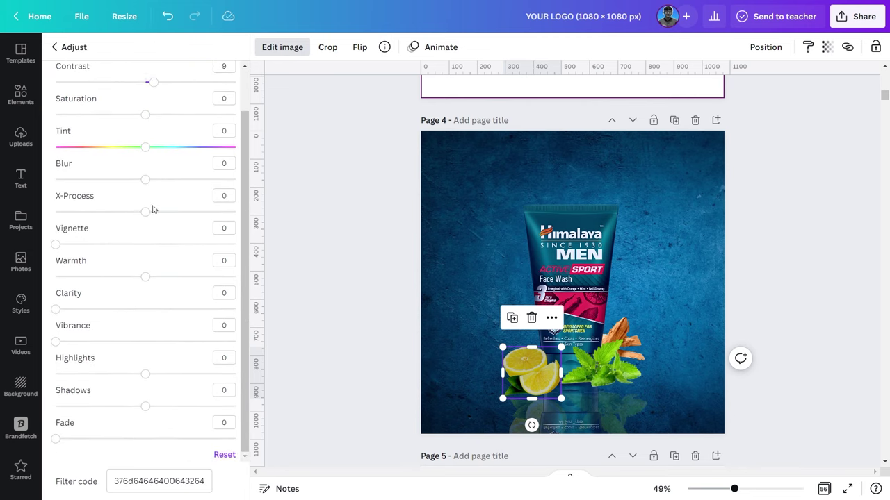
{"action": "left_click_drag", "start_coordinate": [167, 219], "coordinate": [139, 219]}
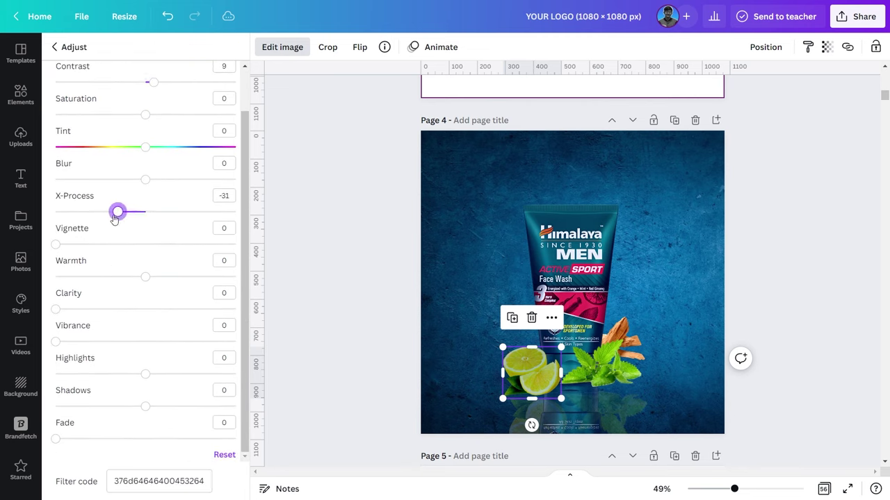
{"action": "left_click_drag", "start_coordinate": [120, 216], "coordinate": [138, 216]}
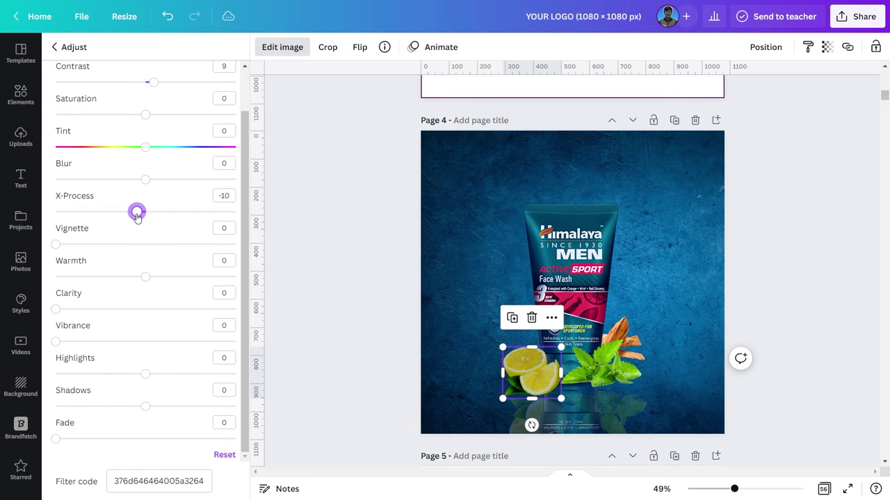
{"action": "key", "text": "Tab"}
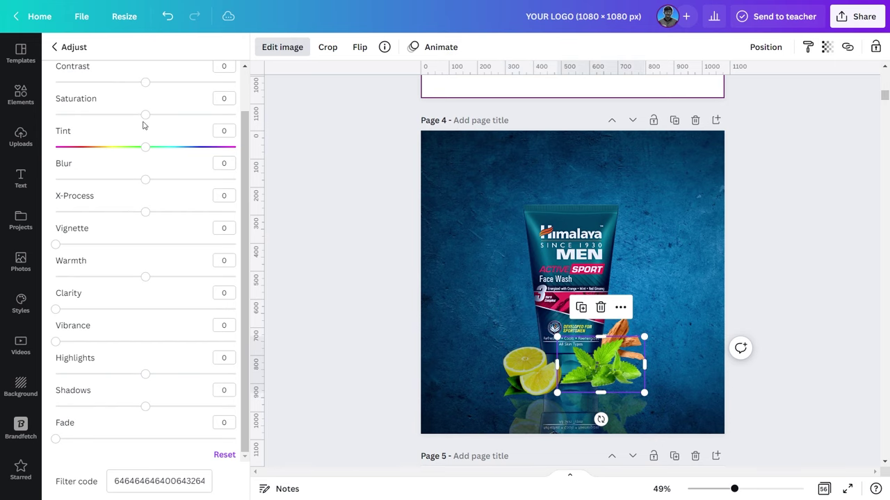
- Raise the mint's contrast to 26 and lower its X-Process and tint
{"action": "scroll", "coordinate": [146, 132], "scroll_direction": "up", "scroll_amount": 2}
{"action": "left_click_drag", "start_coordinate": [148, 132], "coordinate": [170, 134]}
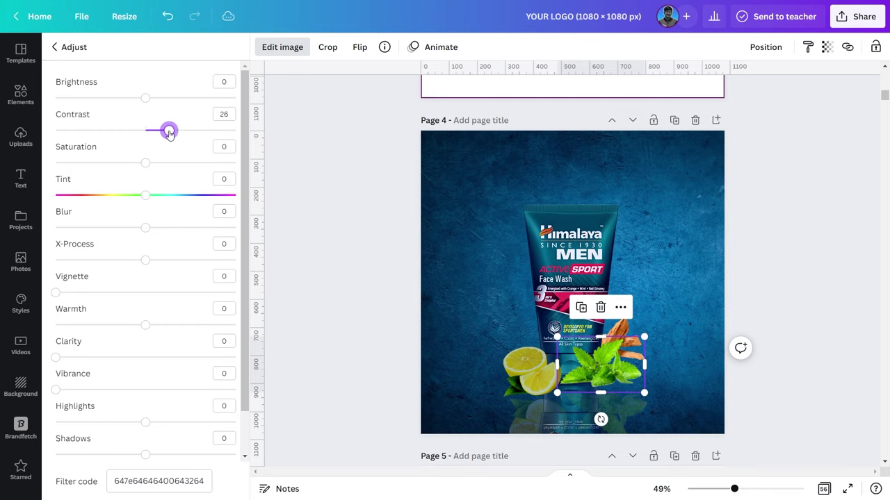
{"action": "mouse_move", "coordinate": [144, 260]}
{"action": "left_mouse_down"}
{"action": "mouse_move", "coordinate": [101, 259]}
{"action": "mouse_move", "coordinate": [121, 255]}
{"action": "left_mouse_up"}
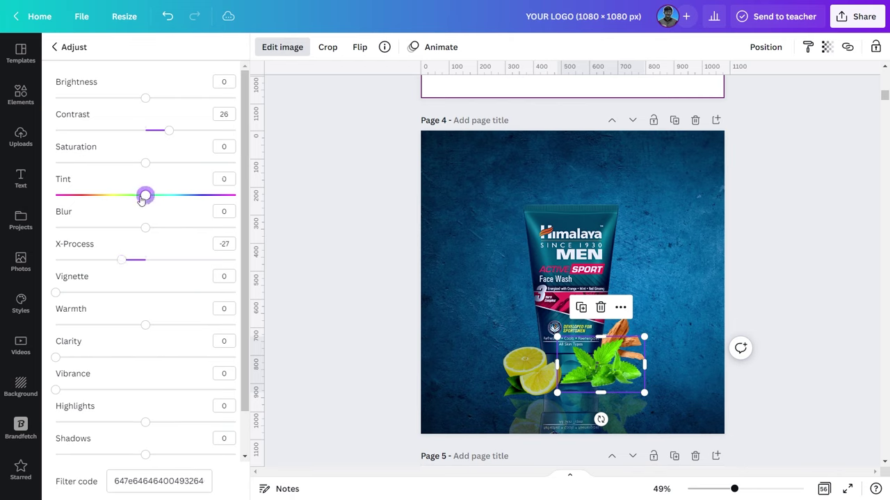
{"action": "left_click_drag", "start_coordinate": [142, 200], "coordinate": [130, 201]}
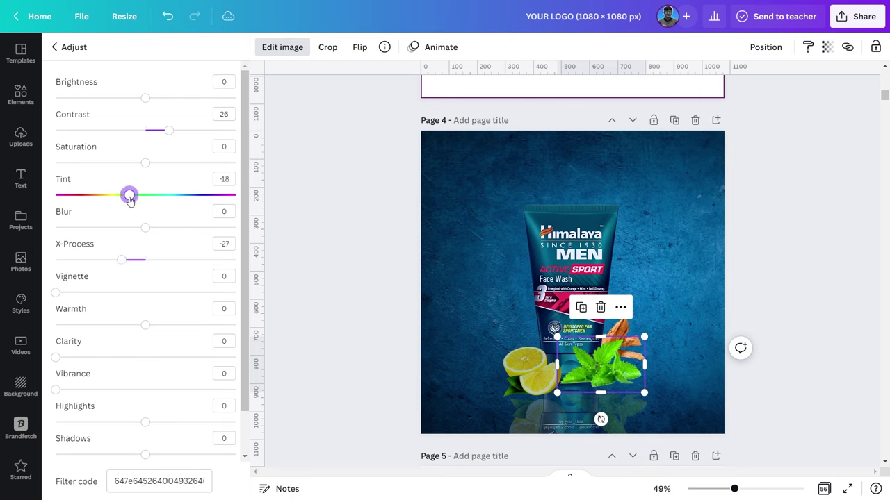
- Shift the almond piece slightly left and narrow it from its left side
{"action": "left_click", "coordinate": [638, 333]}
{"action": "left_click_drag", "start_coordinate": [640, 331], "coordinate": [661, 315]}
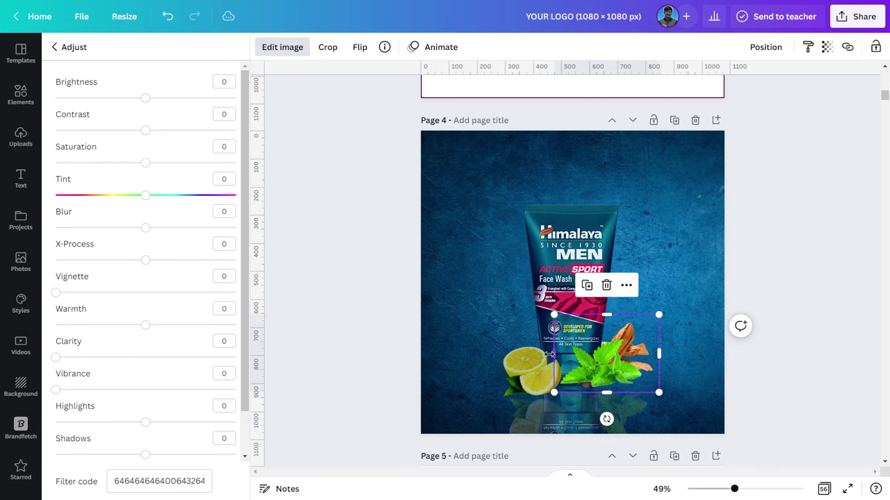
{"action": "left_click_drag", "start_coordinate": [553, 352], "coordinate": [591, 352]}
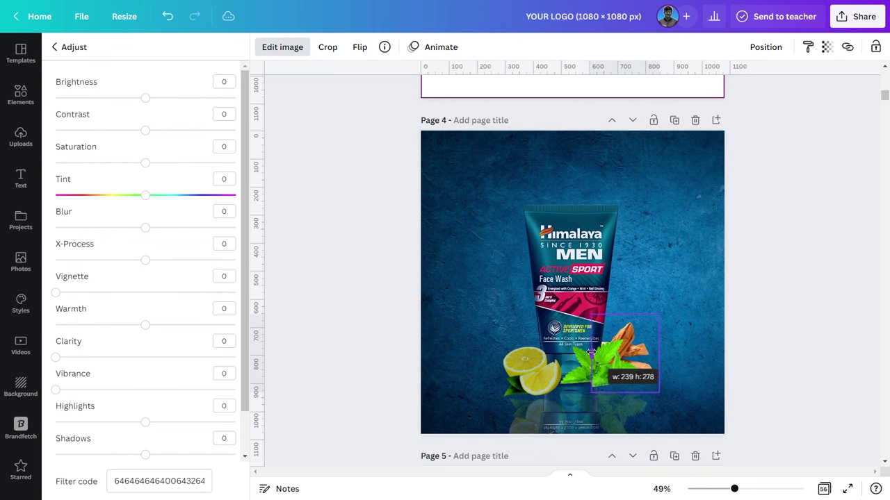
{"action": "left_click", "coordinate": [792, 395]}
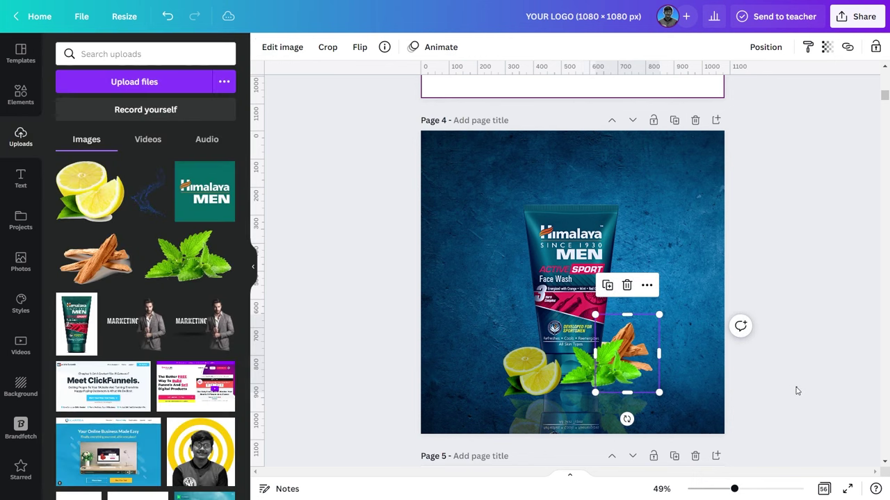
- Add a soft shadow element from Elements and place it below the mint leaves
{"action": "left_click", "coordinate": [796, 393]}
{"action": "left_click", "coordinate": [20, 95]}
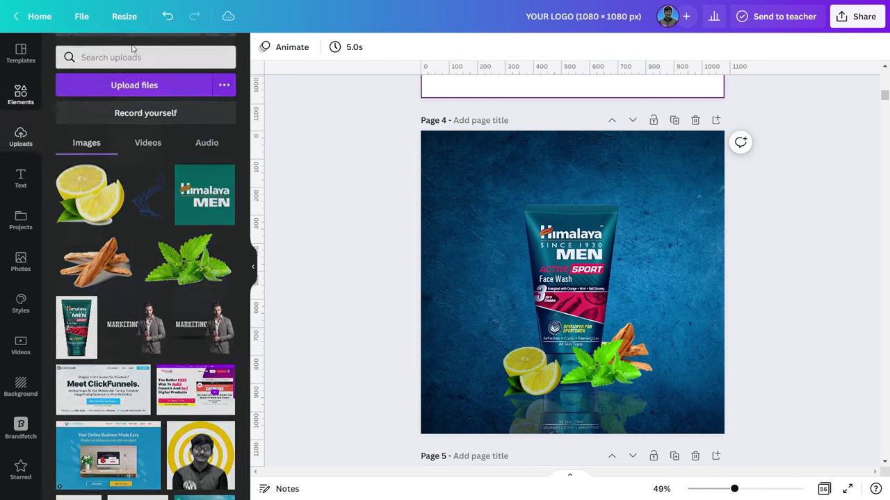
{"action": "left_click", "coordinate": [89, 54]}
{"action": "type", "text": "shadow"}
{"action": "key", "text": "Return"}
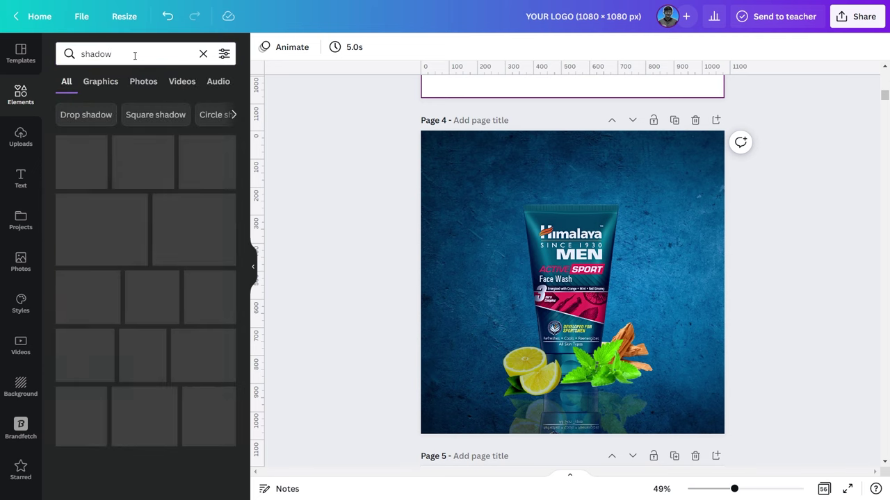
{"action": "left_click", "coordinate": [137, 162]}
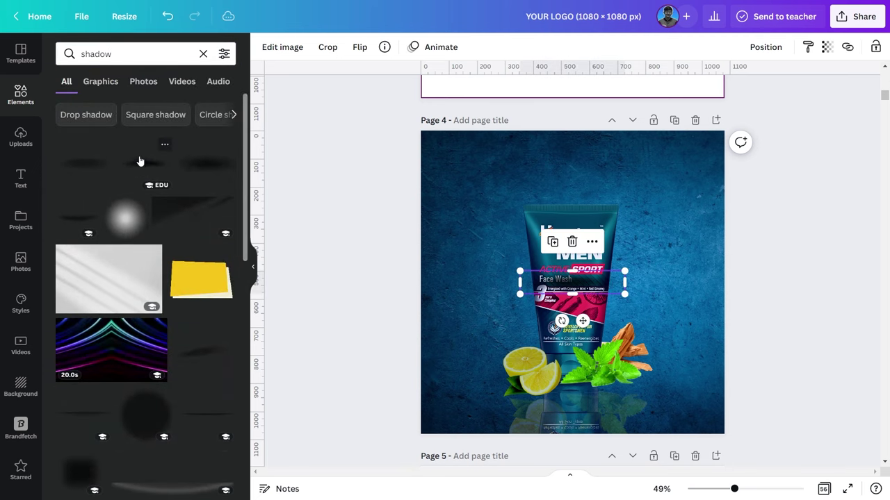
{"action": "left_click_drag", "start_coordinate": [589, 313], "coordinate": [608, 392]}
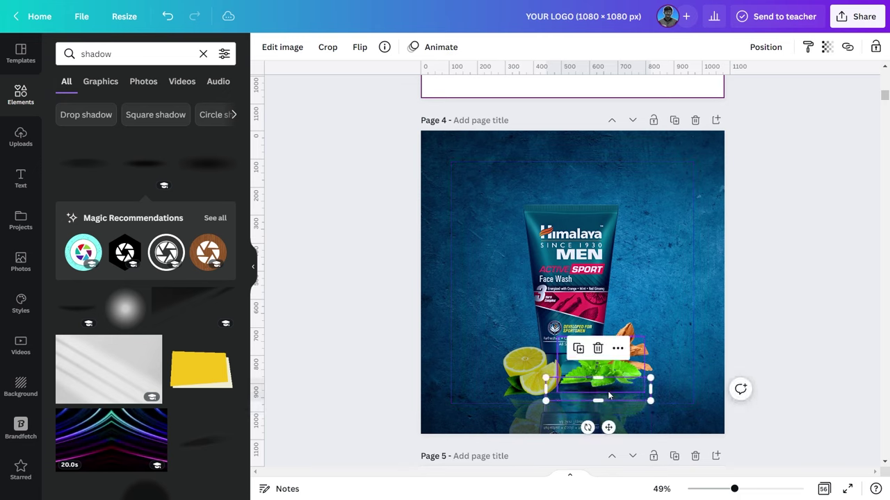
- Set the shadow's transparency to 58 and move it under the lemon slices
{"action": "left_click", "coordinate": [826, 46]}
{"action": "mouse_move", "coordinate": [822, 93]}
{"action": "left_mouse_down"}
{"action": "mouse_move", "coordinate": [761, 93]}
{"action": "mouse_move", "coordinate": [774, 93]}
{"action": "left_mouse_up"}
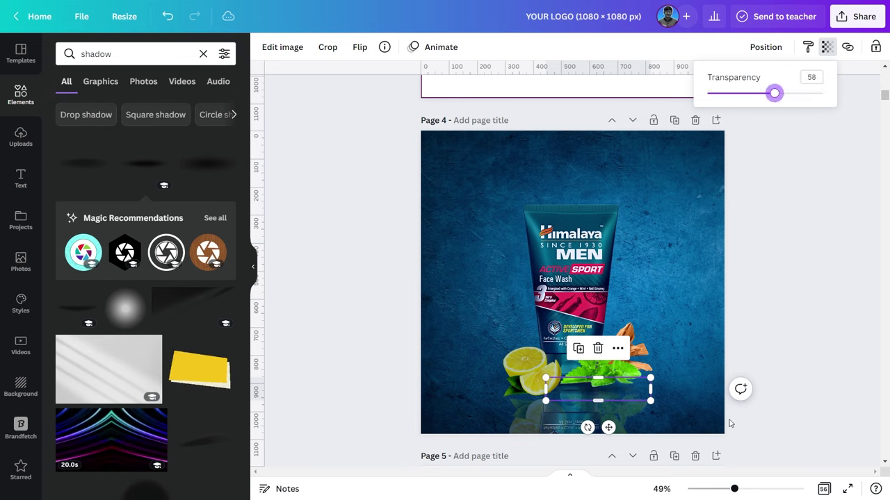
{"action": "key", "text": "Escape"}
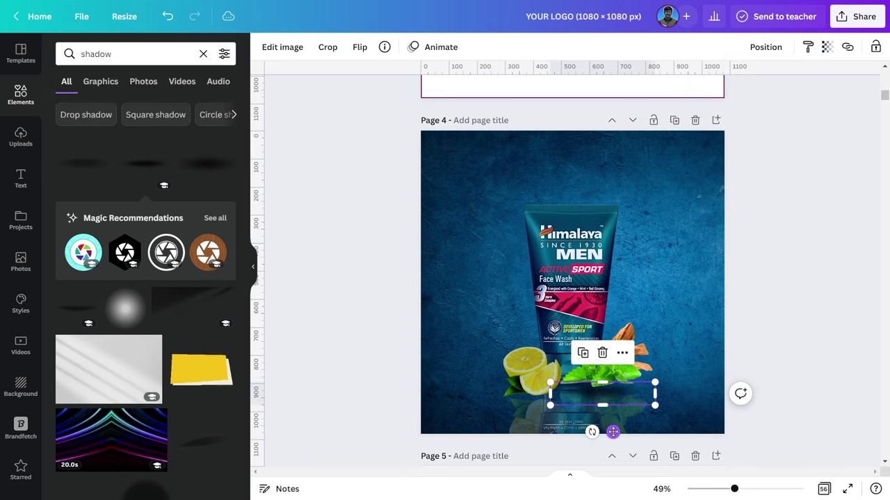
{"action": "left_click_drag", "start_coordinate": [609, 428], "coordinate": [553, 437]}
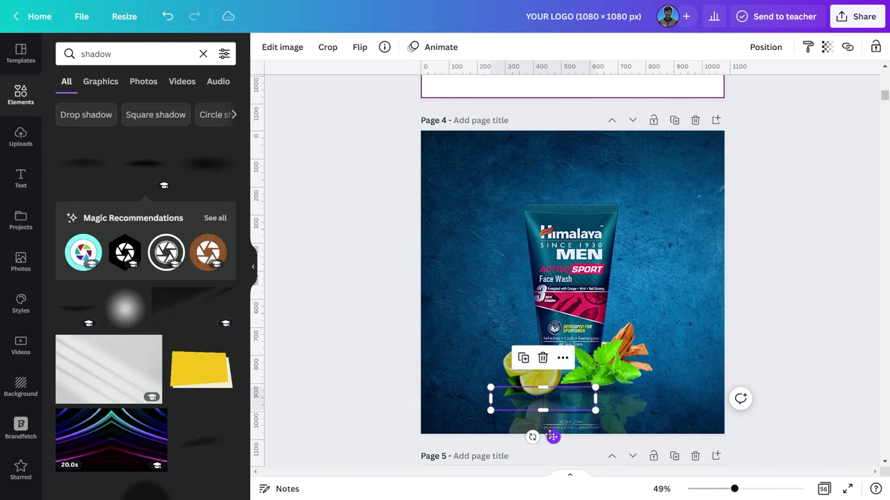
{"action": "left_click", "coordinate": [776, 336]}
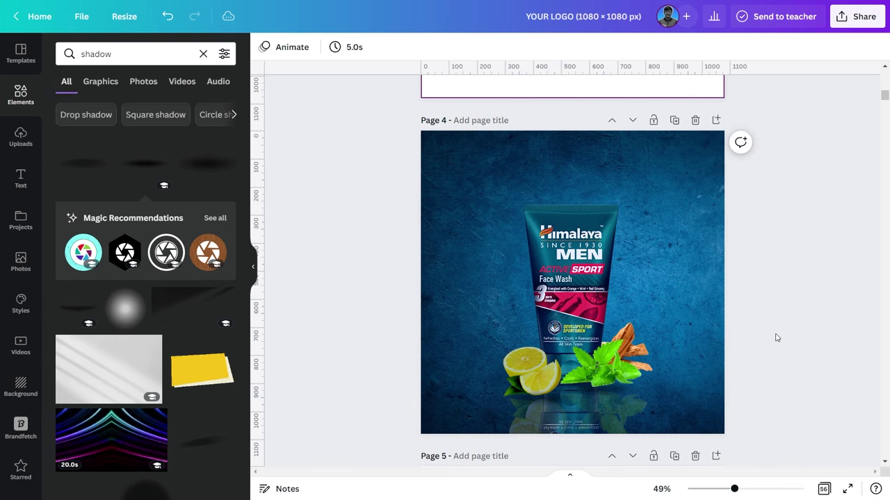
{"action": "scroll", "coordinate": [751, 351], "scroll_direction": "up", "scroll_amount": 2}
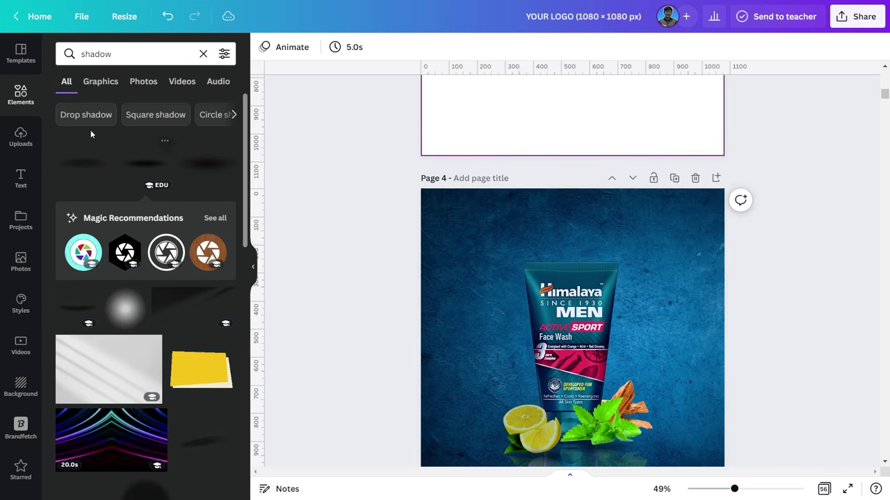
- Add a parallelogram from the full Lines & Shapes list
{"action": "left_click", "coordinate": [202, 54]}
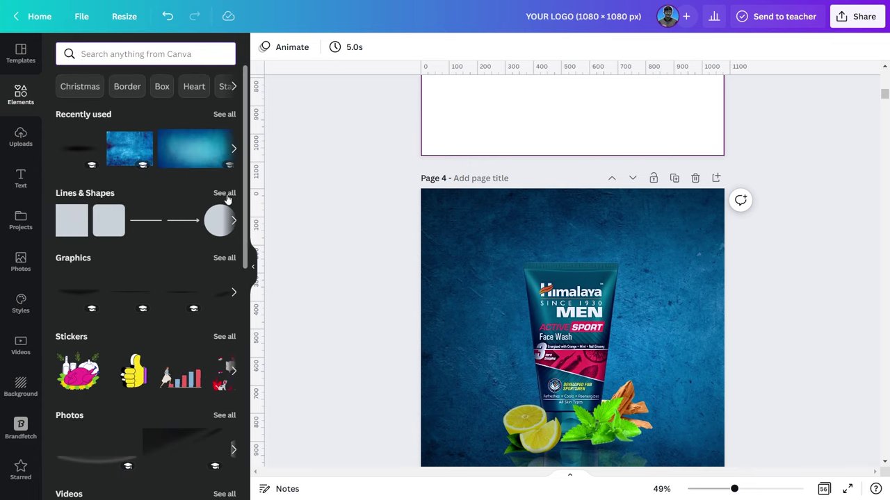
{"action": "left_click", "coordinate": [217, 194]}
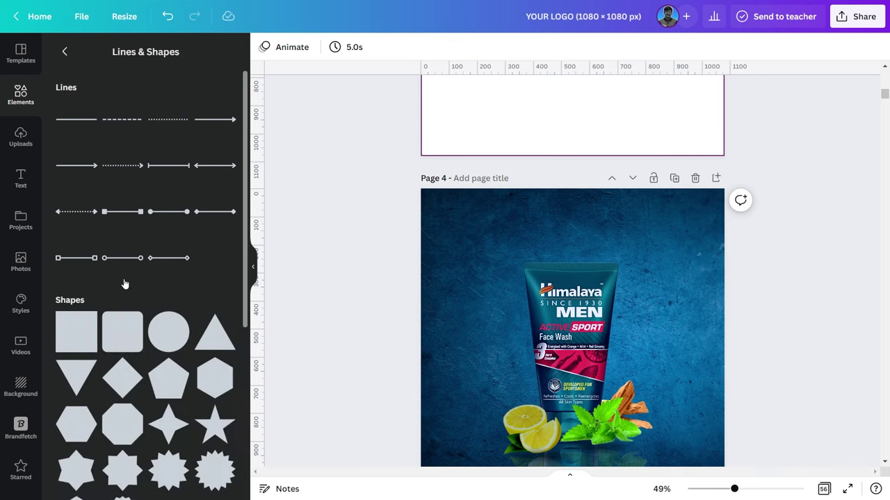
{"action": "scroll", "coordinate": [123, 284], "scroll_direction": "down", "scroll_amount": 2}
{"action": "scroll", "coordinate": [123, 284], "scroll_direction": "down", "scroll_amount": 2}
{"action": "scroll", "coordinate": [124, 283], "scroll_direction": "down", "scroll_amount": 2}
{"action": "scroll", "coordinate": [124, 283], "scroll_direction": "down", "scroll_amount": 2}
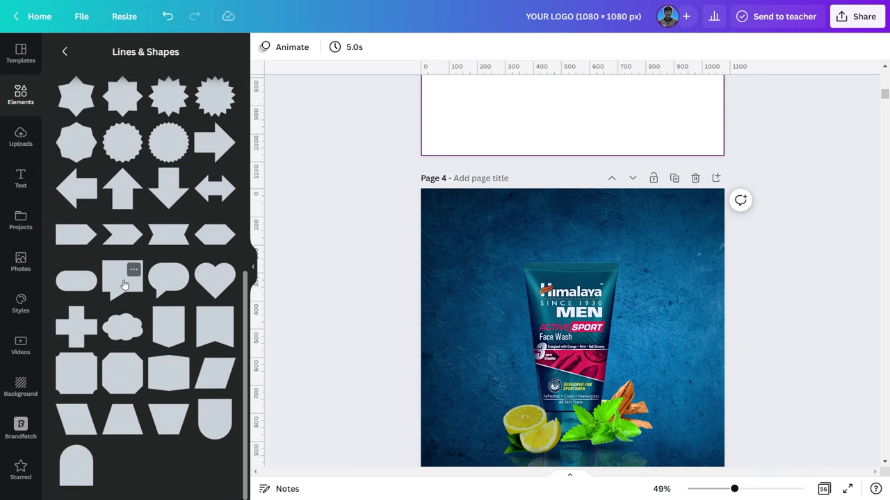
{"action": "left_click", "coordinate": [75, 422]}
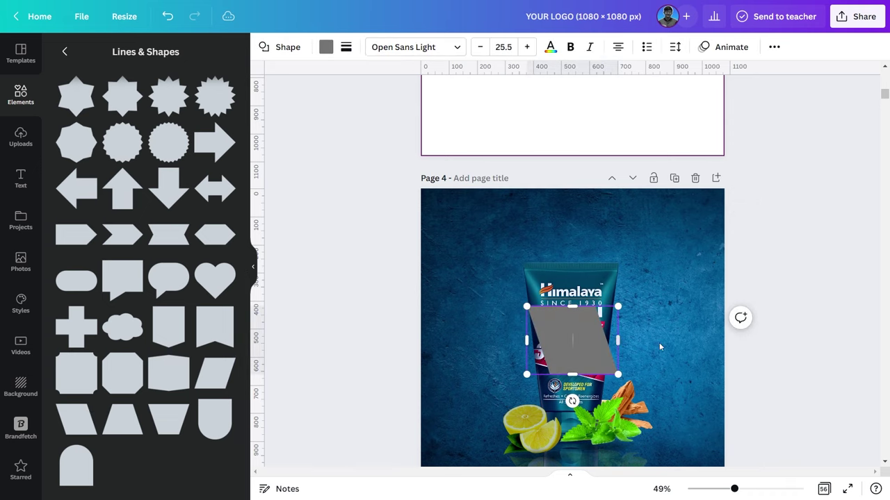
- Resize the parallelogram into a thin strip
{"action": "left_click_drag", "start_coordinate": [621, 340], "coordinate": [691, 340]}
{"action": "left_click", "coordinate": [701, 391]}
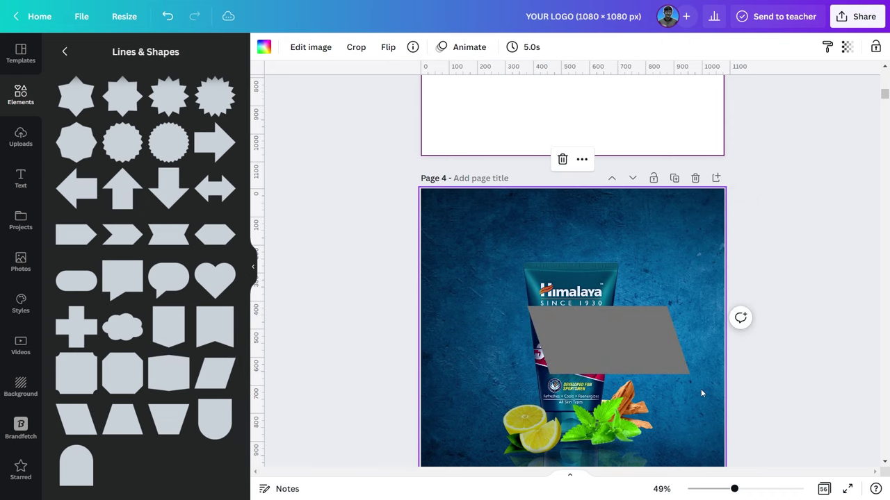
{"action": "left_click", "coordinate": [666, 362]}
{"action": "left_click_drag", "start_coordinate": [527, 341], "coordinate": [480, 340]}
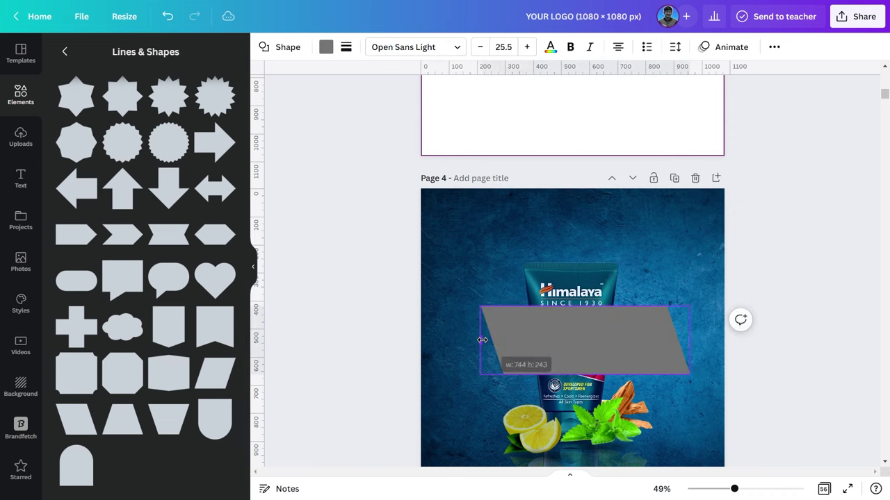
{"action": "mouse_move", "coordinate": [689, 375]}
{"action": "left_mouse_down"}
{"action": "mouse_move", "coordinate": [533, 323]}
{"action": "mouse_move", "coordinate": [598, 311]}
{"action": "left_mouse_up"}
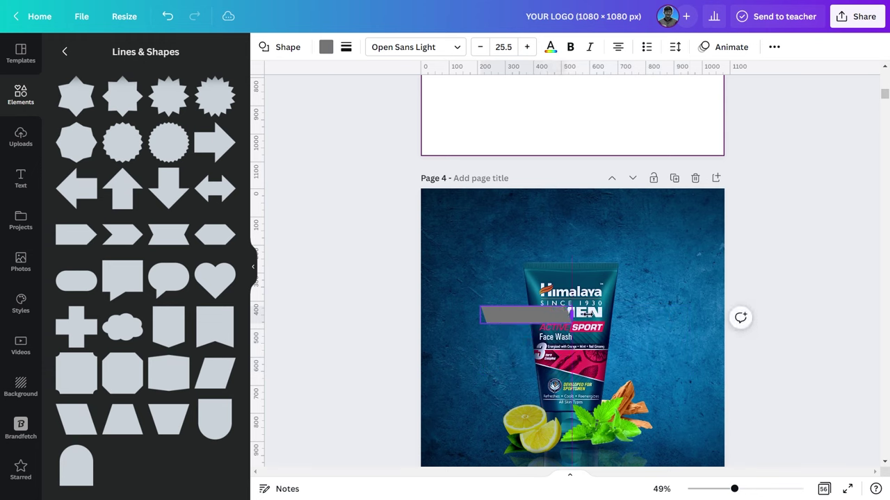
{"action": "left_click", "coordinate": [652, 350]}
- Move the strip up beside the Himalaya logo and send it behind the product
{"action": "left_click_drag", "start_coordinate": [542, 318], "coordinate": [511, 300]}
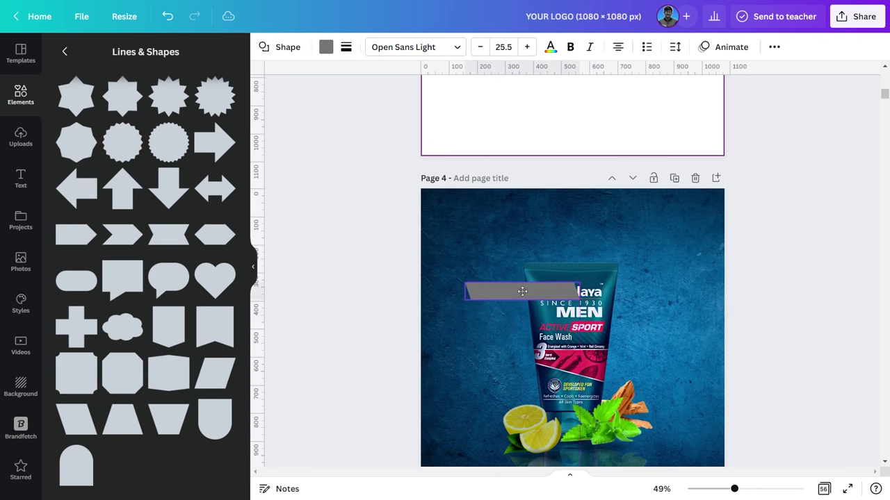
{"action": "right_click", "coordinate": [509, 300]}
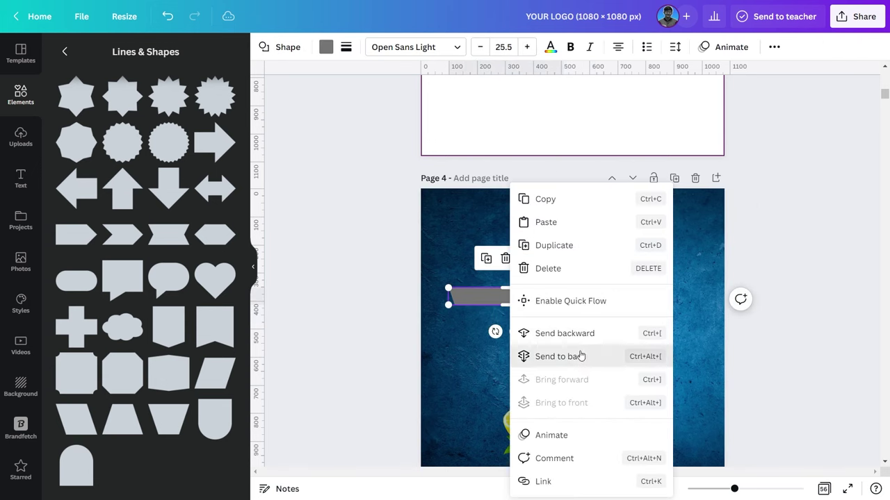
{"action": "left_click", "coordinate": [576, 355]}
{"action": "left_click", "coordinate": [457, 282]}
{"action": "left_click_drag", "start_coordinate": [468, 297], "coordinate": [465, 287]}
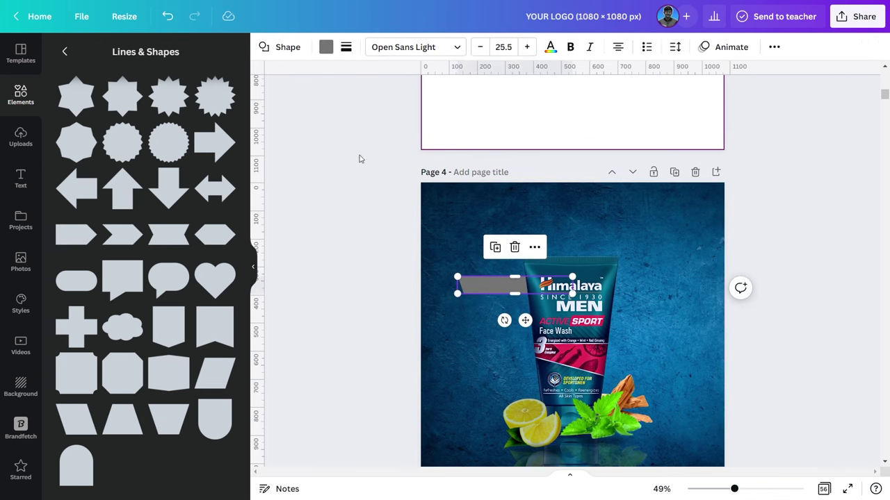
- Fill the strip with blue #0C7EBB
{"action": "left_click", "coordinate": [326, 48]}
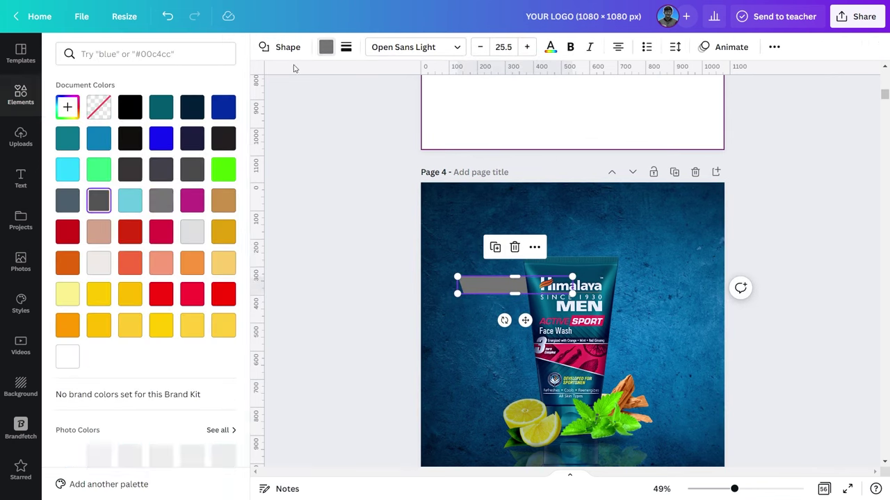
{"action": "left_click", "coordinate": [68, 108]}
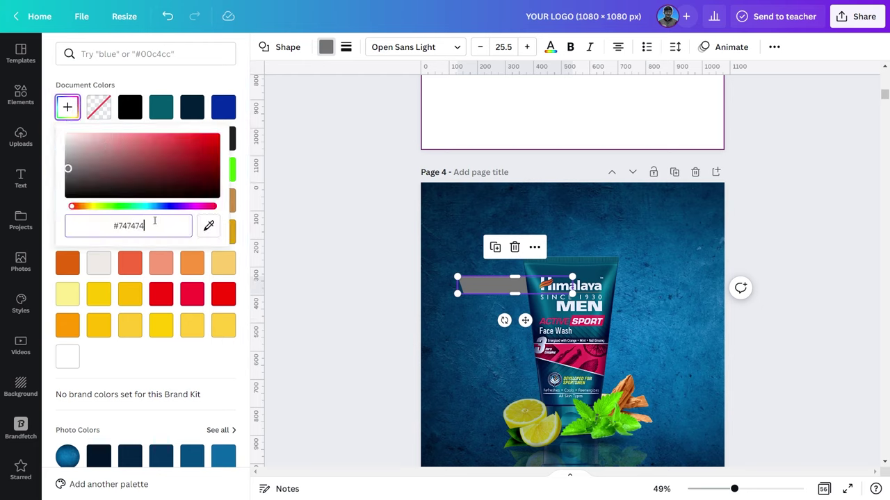
{"action": "type", "text": "#0C7EBB"}
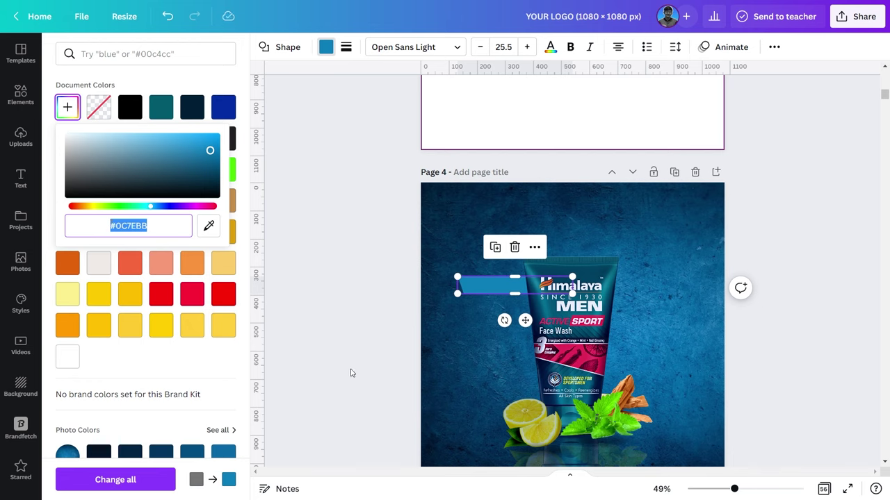
{"action": "key", "text": "Escape"}
- Search the elements for 'shadow' graphics
{"action": "left_click", "coordinate": [67, 53]}
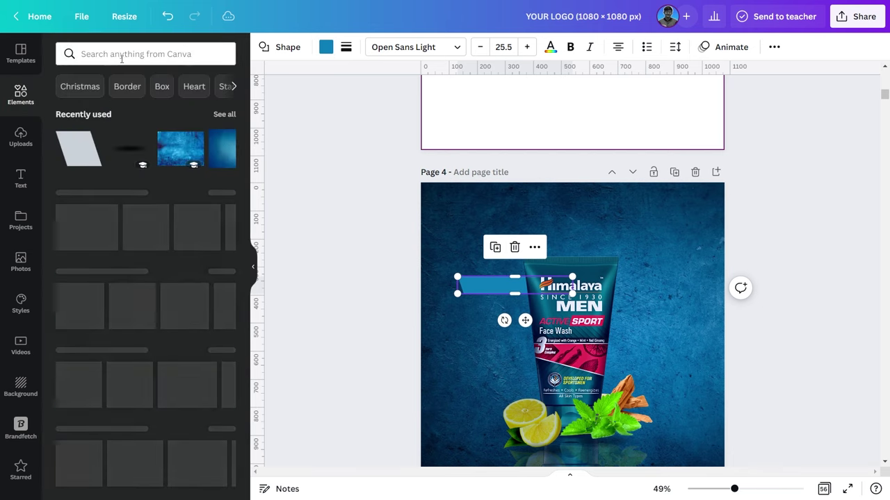
{"action": "left_click", "coordinate": [119, 54]}
{"action": "type", "text": "sh"}
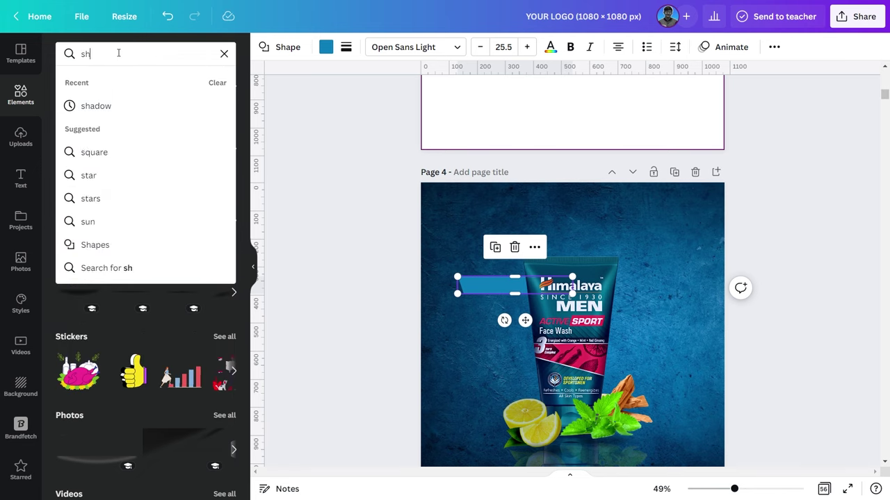
{"action": "type", "text": "adow"}
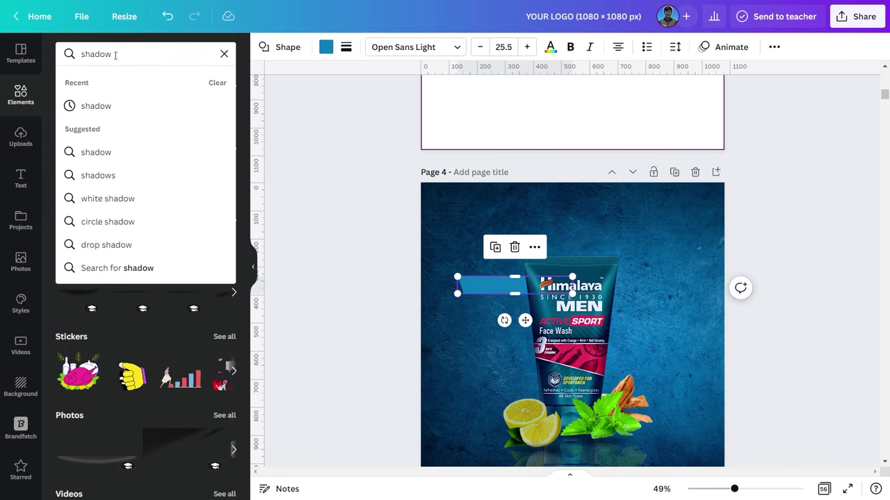
{"action": "left_click_drag", "start_coordinate": [115, 55], "coordinate": [71, 60]}
{"action": "key", "text": "Return"}
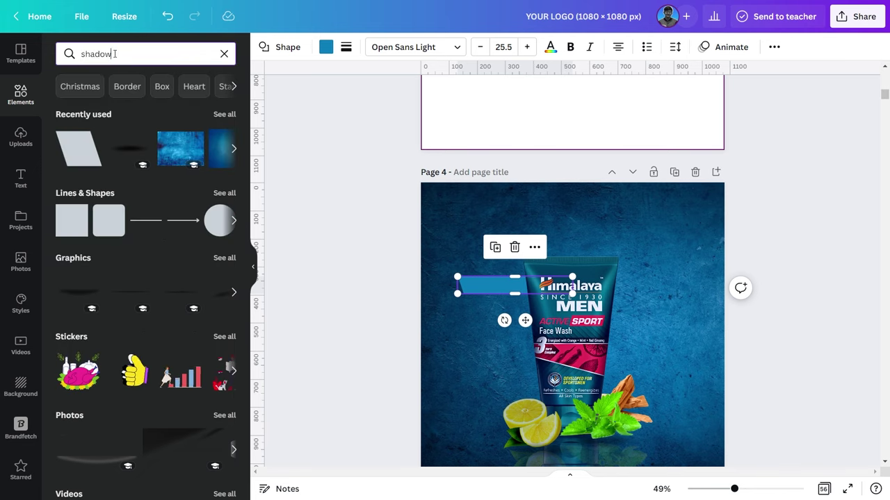
{"action": "scroll", "coordinate": [128, 293], "scroll_direction": "down", "scroll_amount": 2}
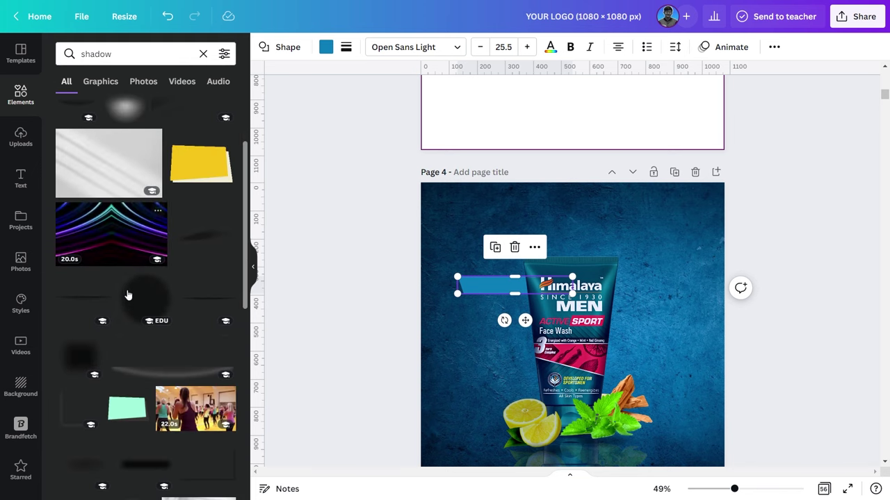
- Add a thin shadow line about 257 wide along the blue strip's top edge
{"action": "left_click", "coordinate": [83, 303]}
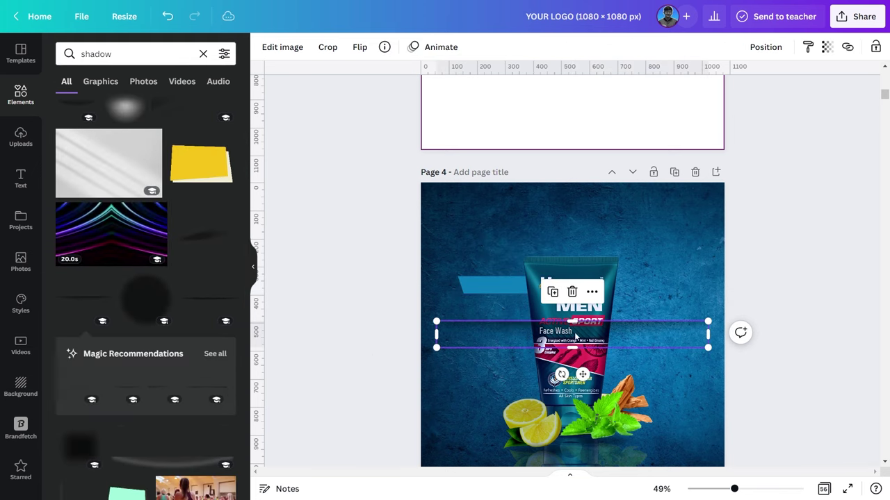
{"action": "left_click_drag", "start_coordinate": [709, 349], "coordinate": [510, 328]}
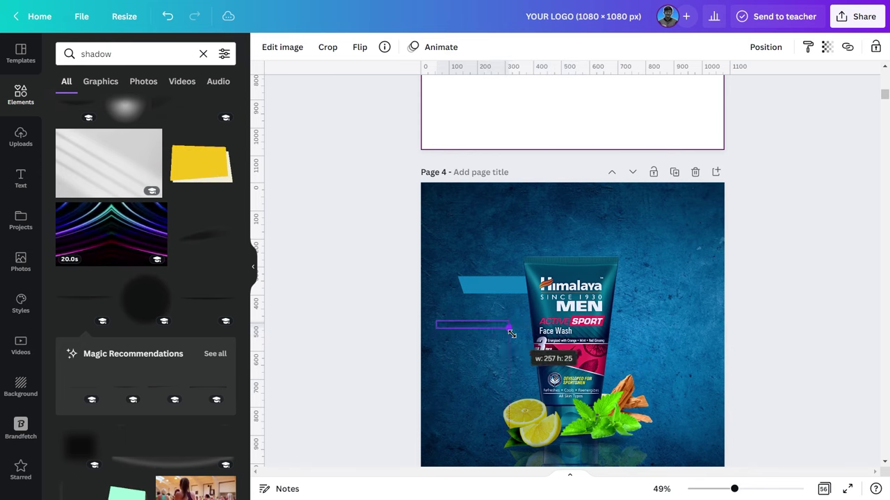
{"action": "left_click", "coordinate": [359, 47]}
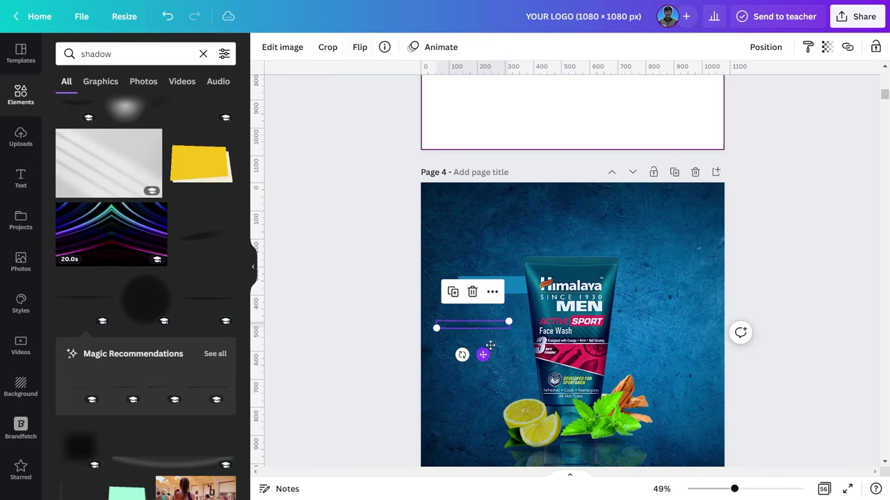
{"action": "mouse_move", "coordinate": [483, 355]}
{"action": "left_mouse_down"}
{"action": "mouse_move", "coordinate": [503, 291]}
{"action": "mouse_move", "coordinate": [545, 263]}
{"action": "left_mouse_up"}
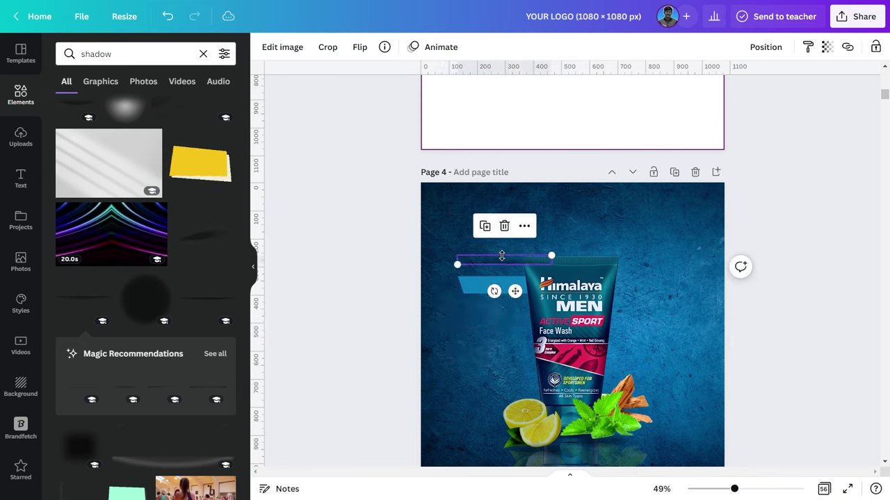
{"action": "left_click_drag", "start_coordinate": [514, 291], "coordinate": [515, 304]}
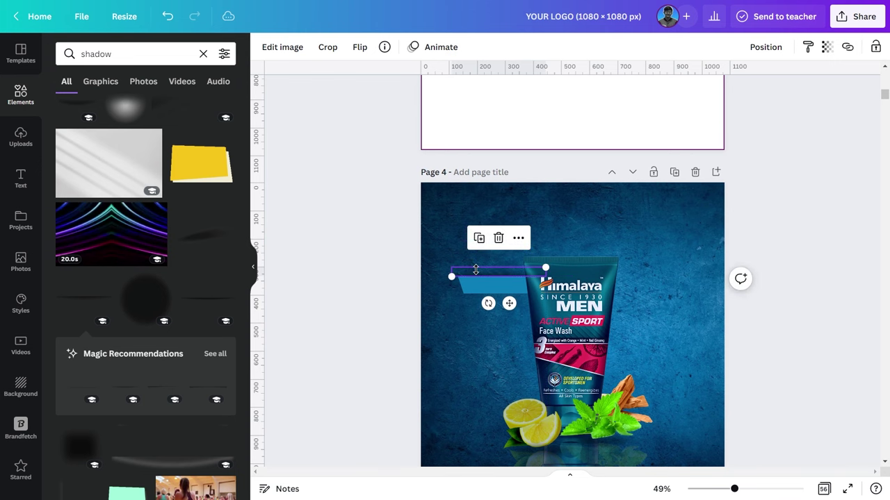
{"action": "key", "text": "Escape"}
{"action": "left_click", "coordinate": [475, 270]}
- Stretch the shadow strip across the banner's top edge
{"action": "scroll", "coordinate": [475, 275], "scroll_direction": "up", "scroll_amount": 3}
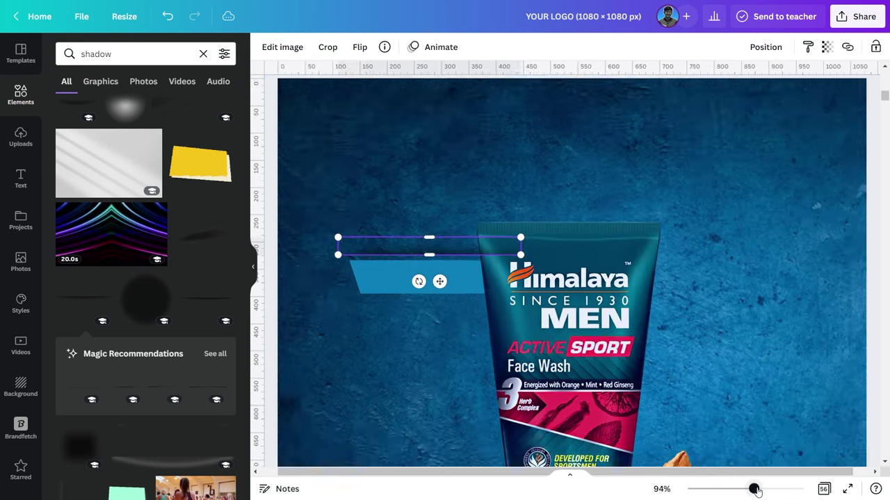
{"action": "scroll", "coordinate": [445, 278], "scroll_direction": "up", "scroll_amount": 2}
{"action": "left_click_drag", "start_coordinate": [403, 278], "coordinate": [436, 284]}
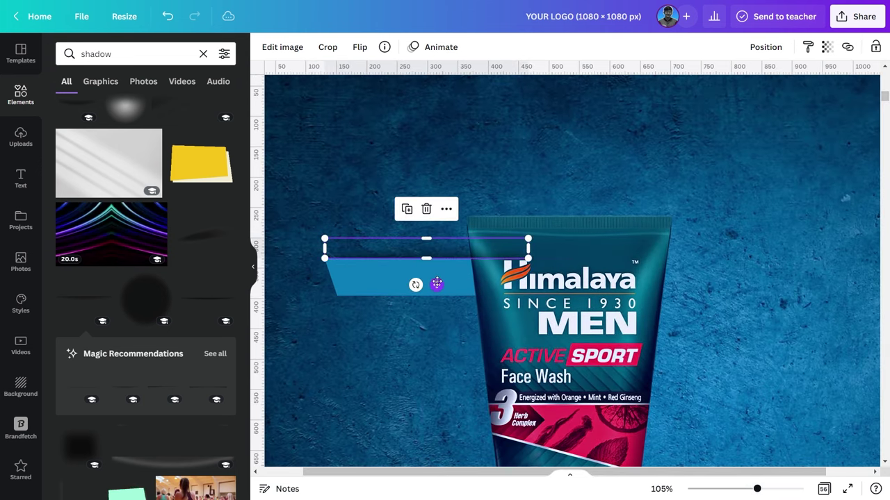
{"action": "left_click", "coordinate": [348, 251]}
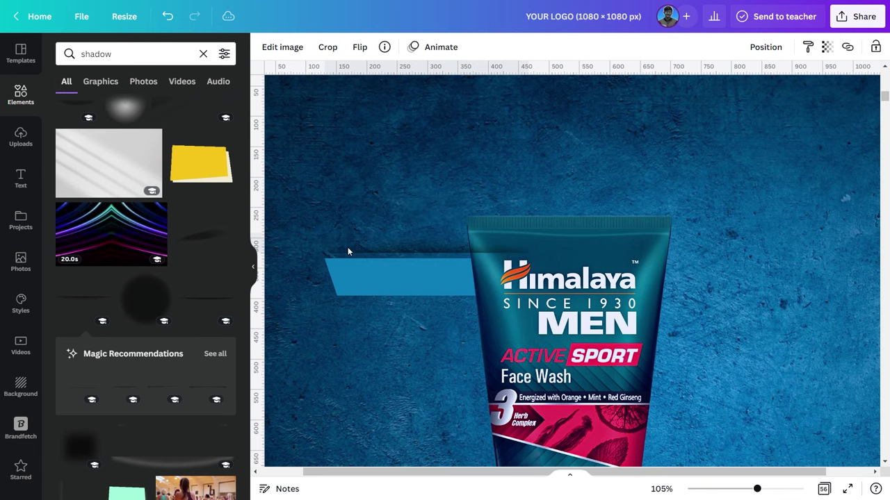
{"action": "left_click", "coordinate": [347, 251]}
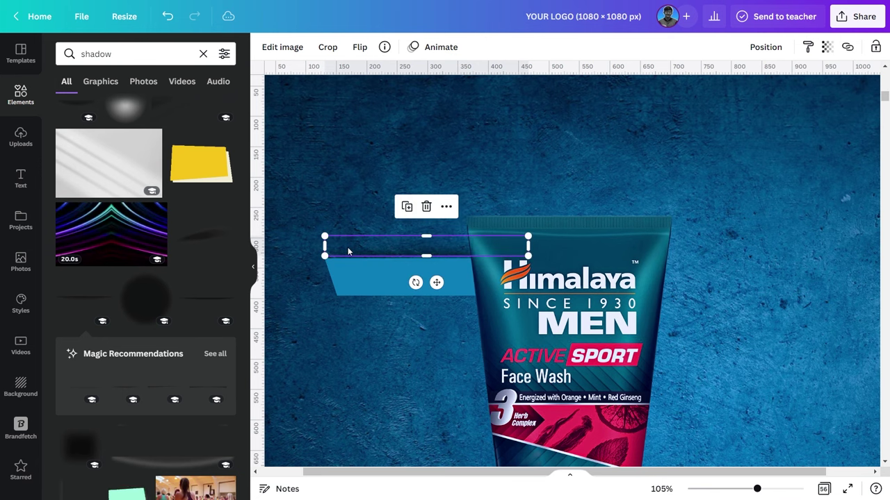
{"action": "right_click", "coordinate": [348, 252]}
{"action": "left_click", "coordinate": [380, 297]}
{"action": "left_click", "coordinate": [353, 335]}
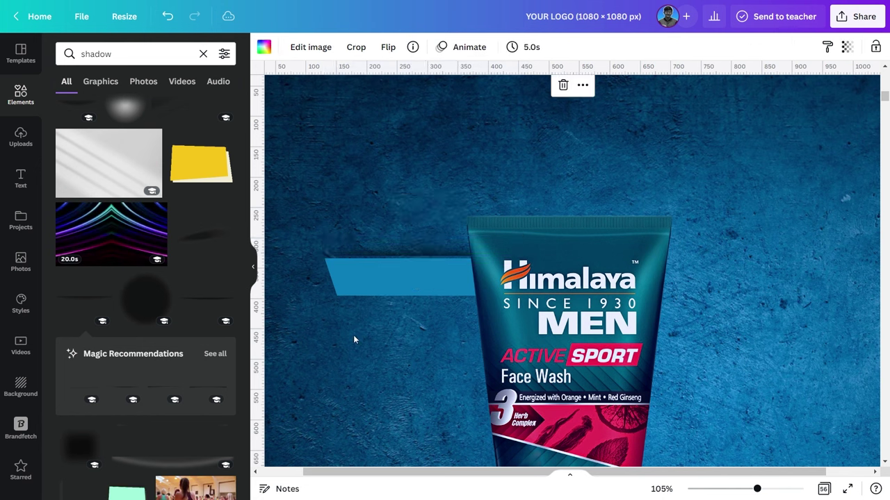
{"action": "left_click", "coordinate": [368, 247]}
{"action": "left_click_drag", "start_coordinate": [367, 247], "coordinate": [365, 248]}
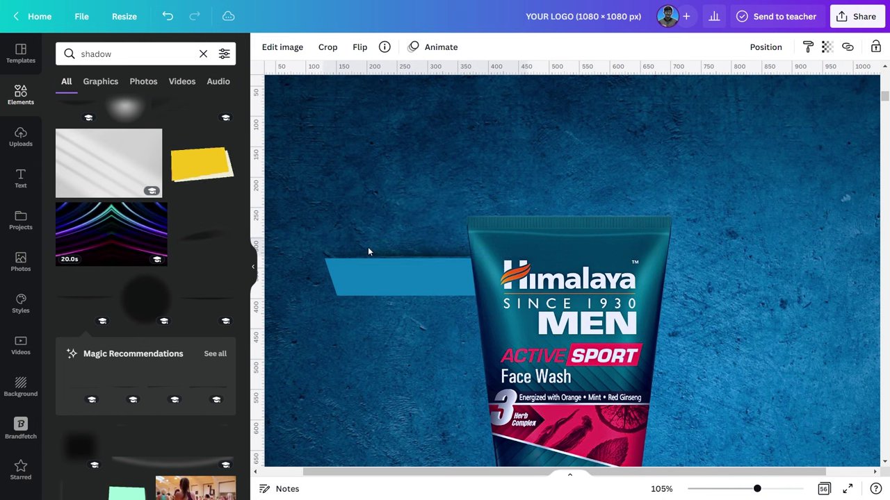
- Align the shadow strip with the banner top and send it backward behind the tube
{"action": "left_click", "coordinate": [405, 206]}
{"action": "left_click_drag", "start_coordinate": [443, 292], "coordinate": [444, 274]}
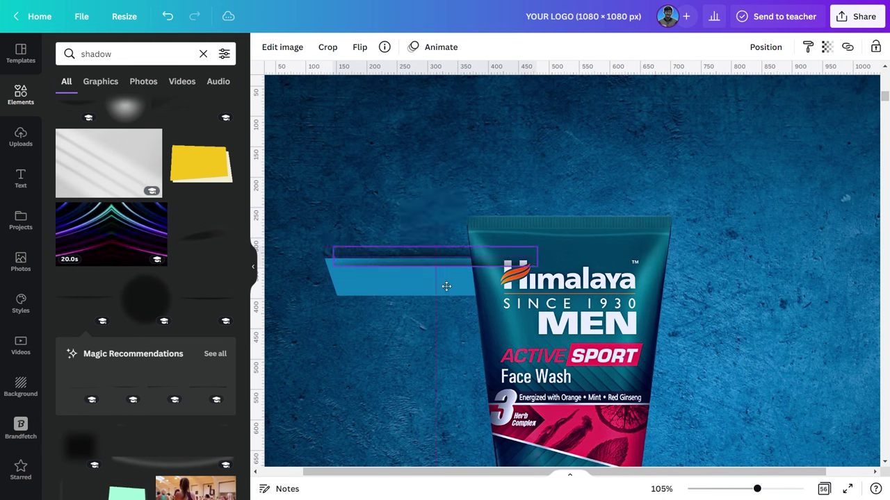
{"action": "right_click", "coordinate": [424, 276]}
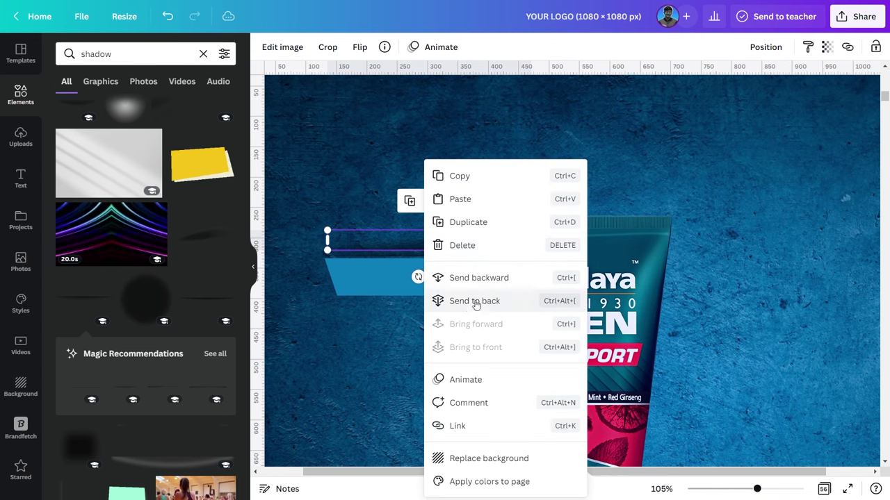
{"action": "left_click", "coordinate": [475, 301]}
{"action": "left_click_drag", "start_coordinate": [370, 231], "coordinate": [372, 235]}
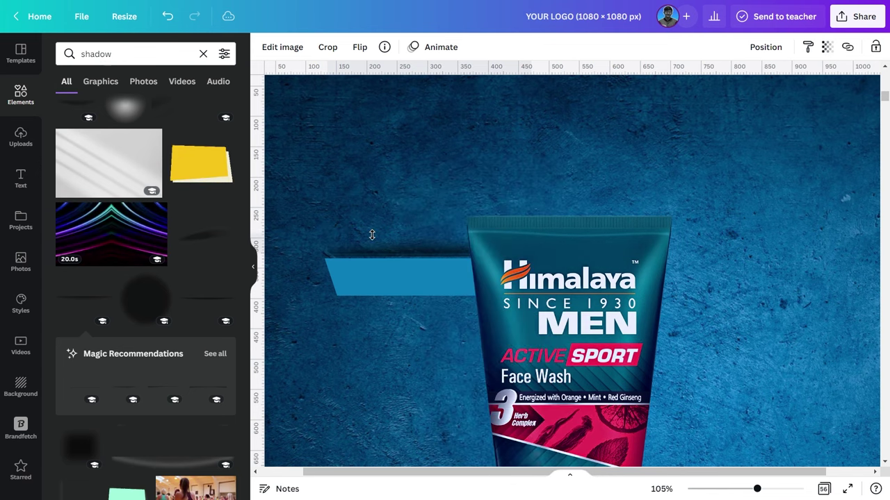
{"action": "left_click", "coordinate": [296, 304]}
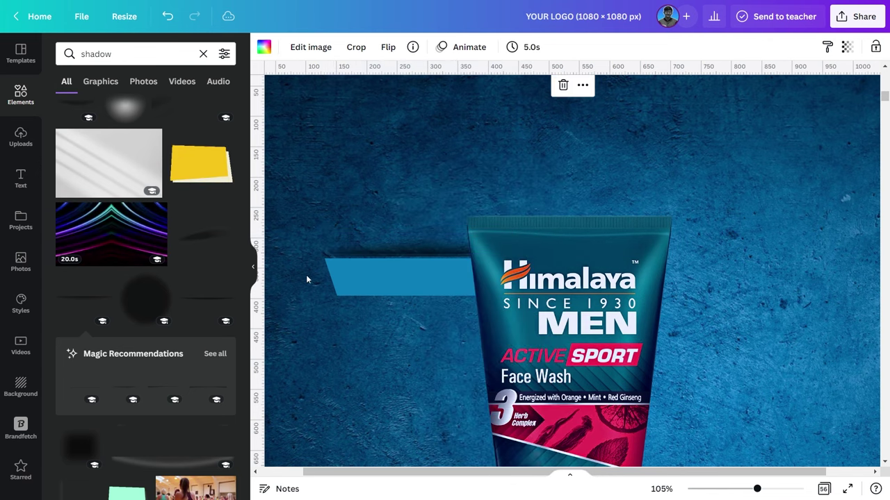
{"action": "left_click", "coordinate": [336, 257]}
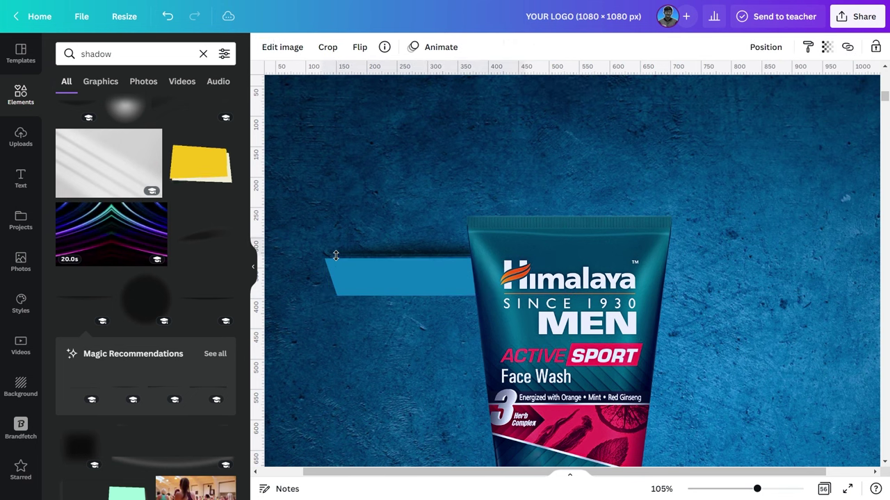
- Fit a shadow strip along the banner's bottom edge, narrowed to its width
{"action": "left_click_drag", "start_coordinate": [417, 248], "coordinate": [429, 342]}
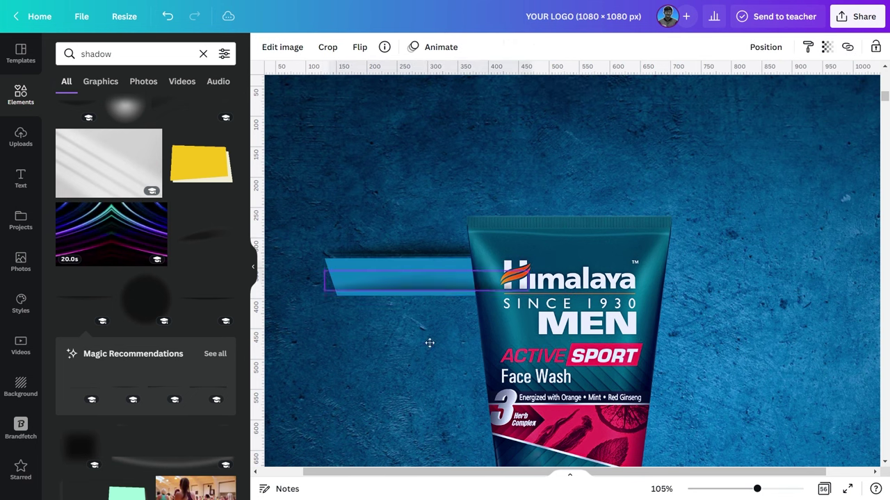
{"action": "left_click_drag", "start_coordinate": [518, 351], "coordinate": [482, 350]}
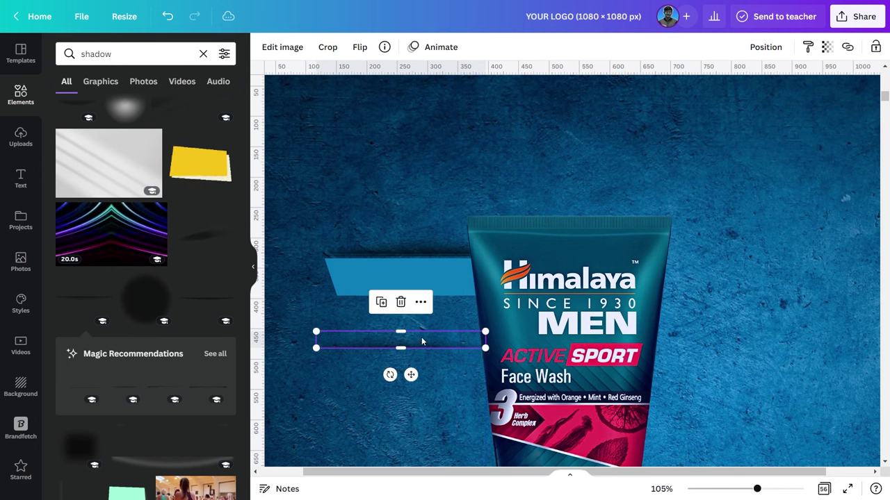
{"action": "left_click_drag", "start_coordinate": [422, 338], "coordinate": [435, 294]}
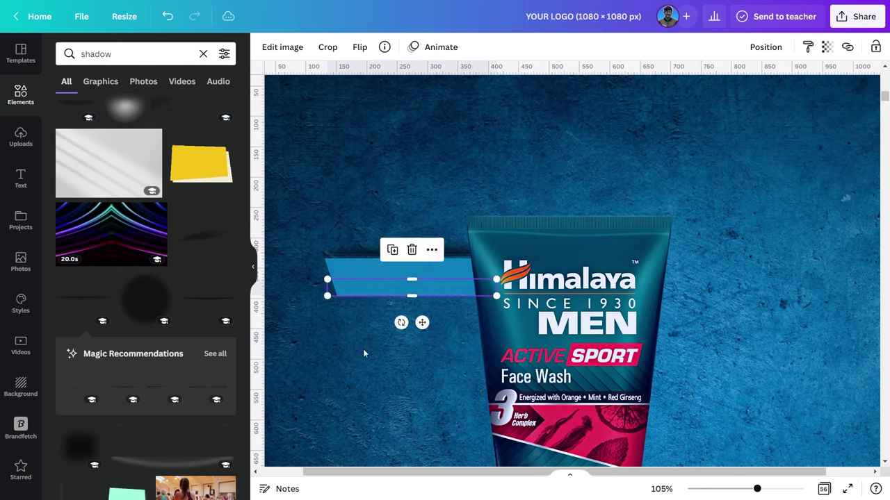
{"action": "left_click", "coordinate": [369, 292]}
{"action": "left_click", "coordinate": [366, 302]}
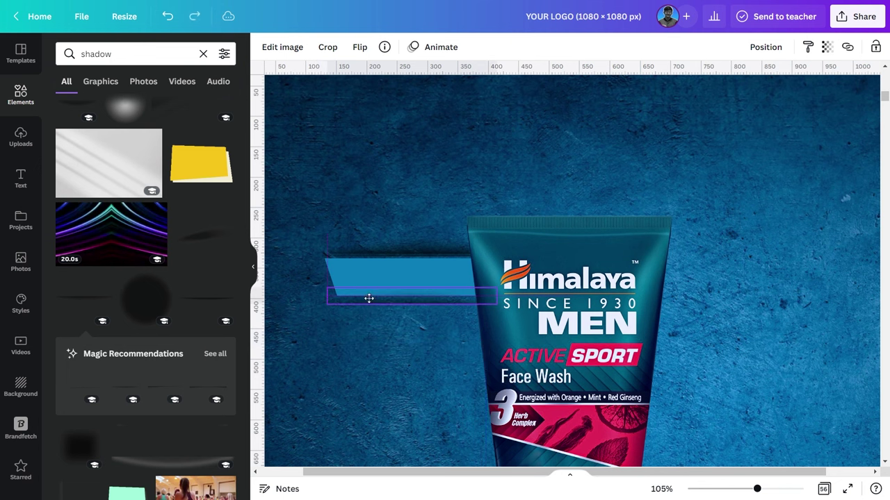
{"action": "left_click", "coordinate": [368, 299]}
{"action": "left_click", "coordinate": [373, 306]}
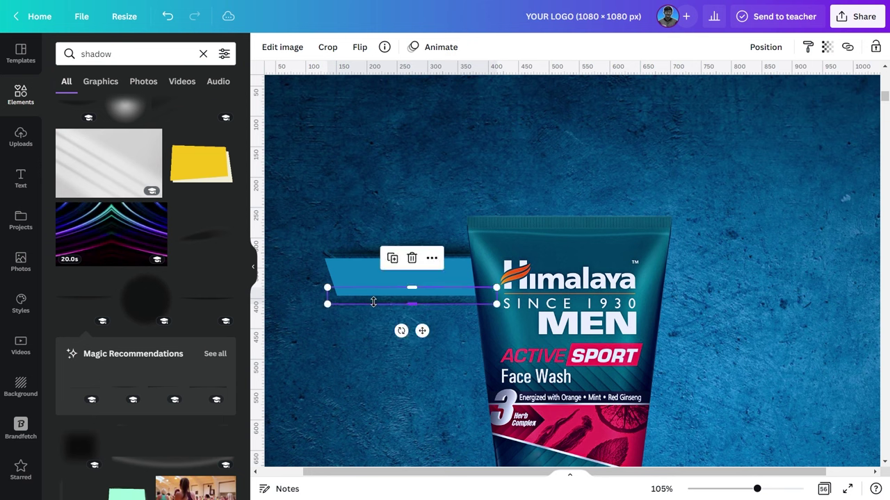
{"action": "left_click_drag", "start_coordinate": [373, 304], "coordinate": [373, 301]}
{"action": "left_click", "coordinate": [373, 302]}
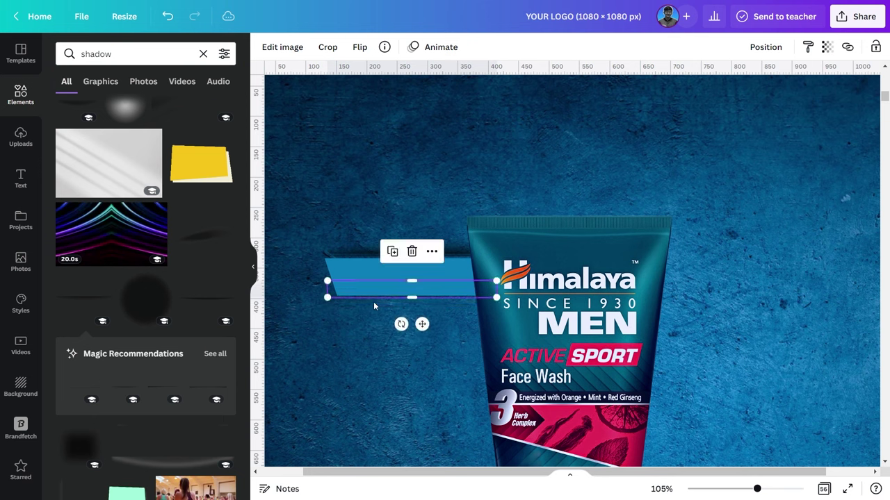
- Duplicate it into a short bar rotated along the banner's slanted left edge
{"action": "left_click", "coordinate": [392, 252]}
{"action": "left_click_drag", "start_coordinate": [411, 297], "coordinate": [417, 360]}
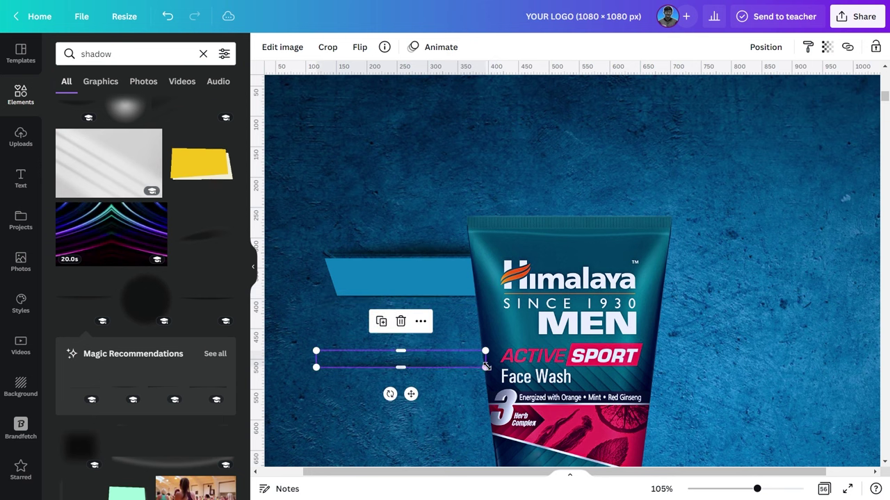
{"action": "mouse_move", "coordinate": [486, 369]}
{"action": "left_mouse_down"}
{"action": "mouse_move", "coordinate": [335, 355]}
{"action": "mouse_move", "coordinate": [297, 299]}
{"action": "left_mouse_up"}
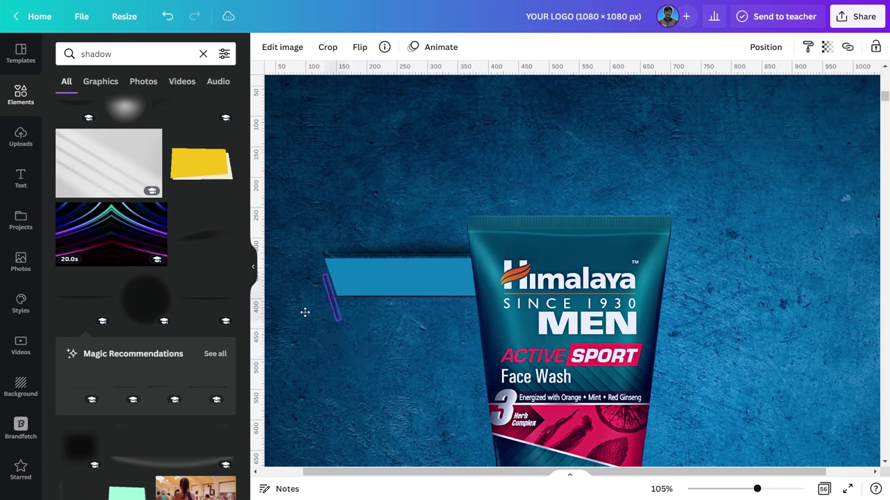
{"action": "left_click", "coordinate": [318, 298]}
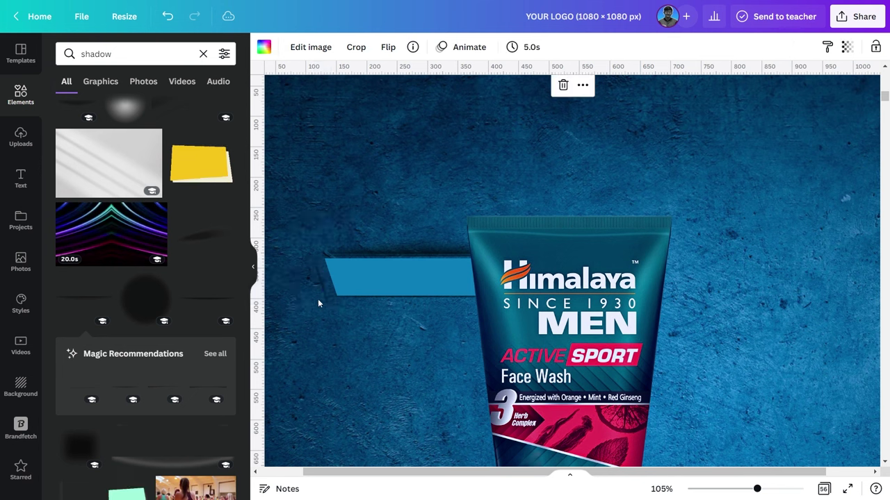
{"action": "left_click", "coordinate": [318, 296]}
{"action": "left_click", "coordinate": [323, 284]}
{"action": "left_click", "coordinate": [323, 284]}
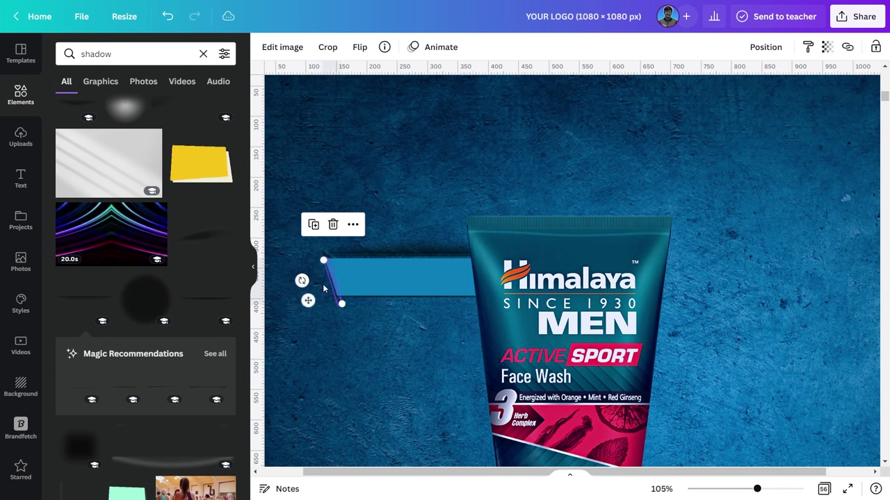
{"action": "left_click_drag", "start_coordinate": [302, 280], "coordinate": [302, 283]}
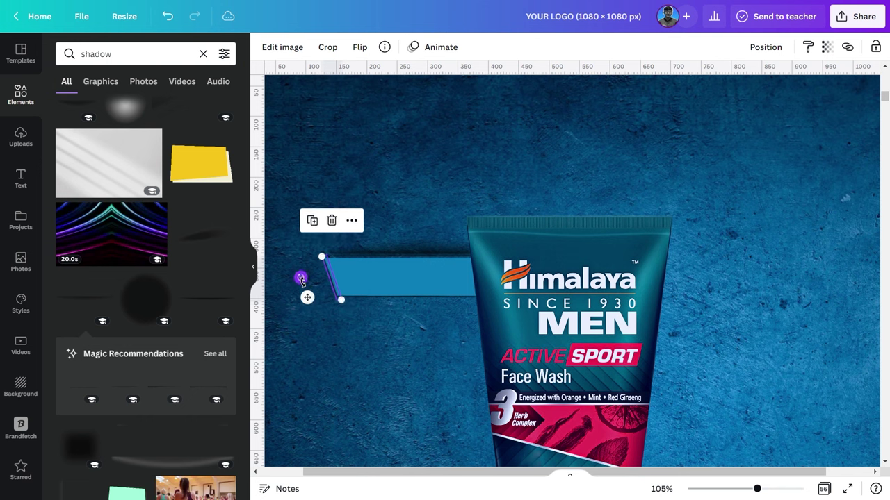
{"action": "left_click", "coordinate": [382, 373]}
{"action": "left_click", "coordinate": [200, 55]}
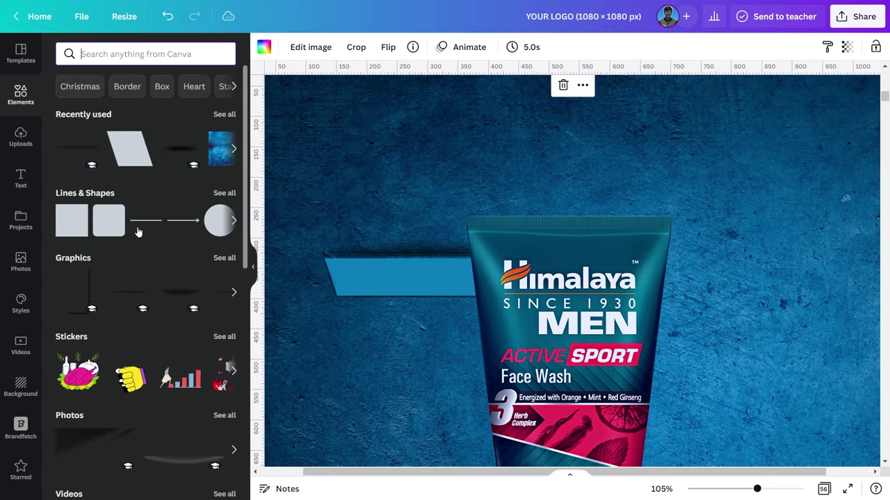
- Add a black straight line of weight 2 at the banner's top edge
{"action": "left_click", "coordinate": [143, 222]}
{"action": "left_click", "coordinate": [293, 46]}
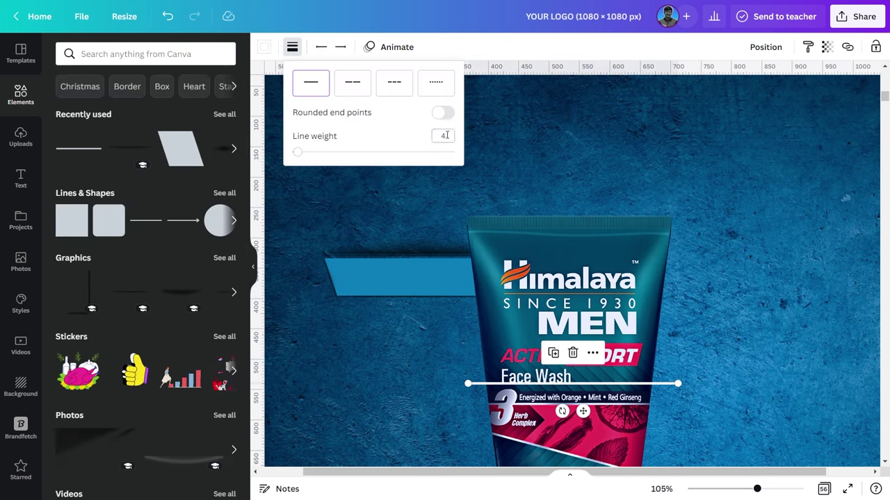
{"action": "type", "text": "2"}
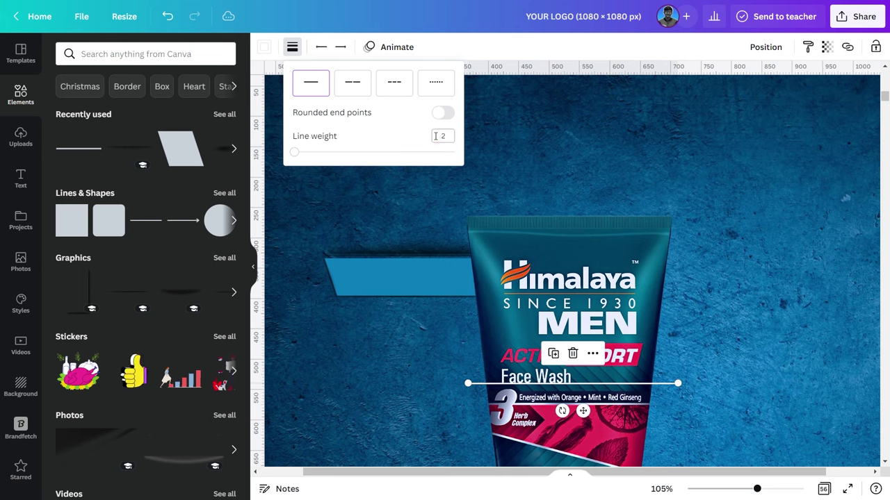
{"action": "left_click", "coordinate": [263, 47]}
{"action": "left_click", "coordinate": [97, 107]}
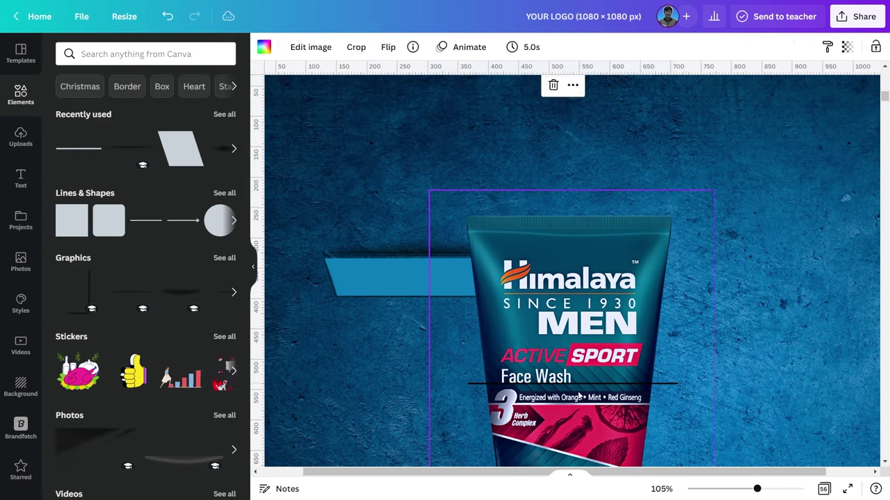
{"action": "mouse_move", "coordinate": [561, 371]}
{"action": "left_mouse_down"}
{"action": "mouse_move", "coordinate": [471, 291]}
{"action": "mouse_move", "coordinate": [433, 232]}
{"action": "mouse_move", "coordinate": [439, 283]}
{"action": "left_mouse_up"}
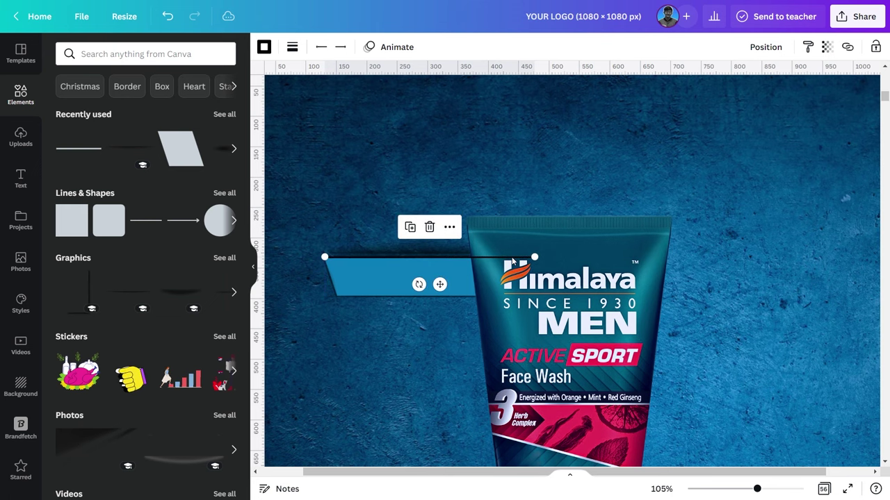
{"action": "right_click", "coordinate": [512, 261]}
{"action": "left_click", "coordinate": [566, 341]}
- Duplicate the dark line and move the copy just above the banner
{"action": "left_click", "coordinate": [292, 47]}
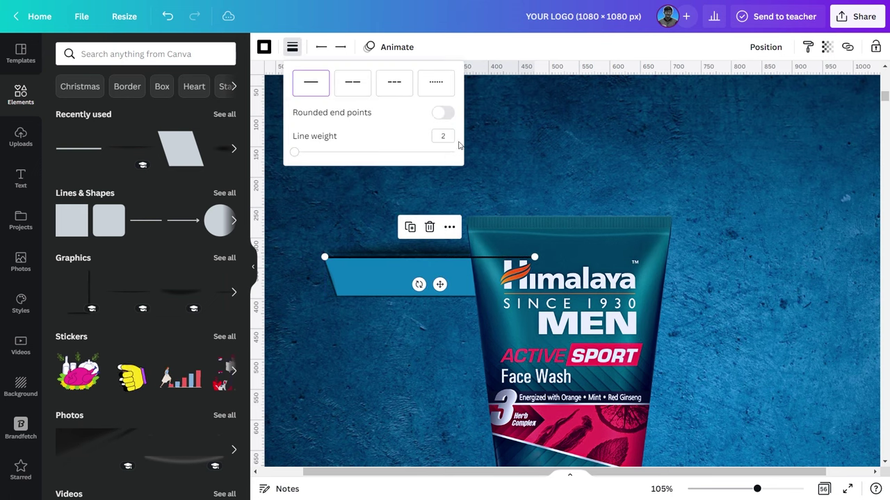
{"action": "double_click", "coordinate": [343, 215]}
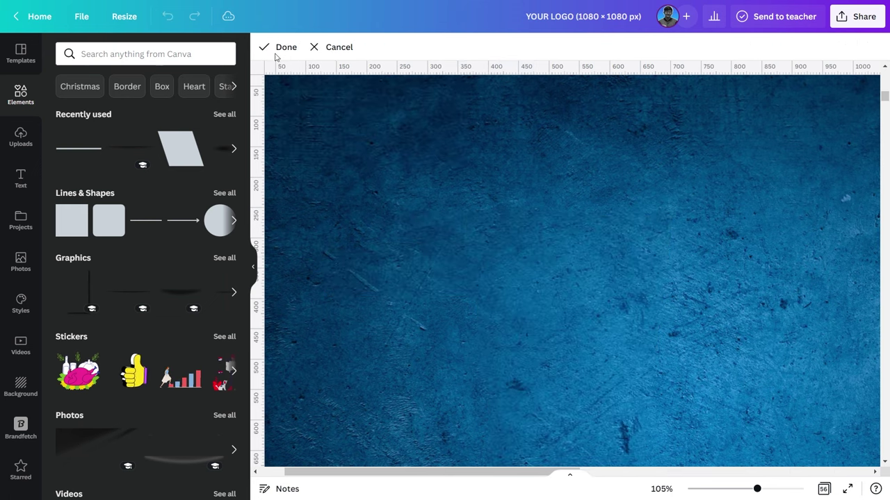
{"action": "key", "text": "Escape"}
{"action": "left_click", "coordinate": [403, 255]}
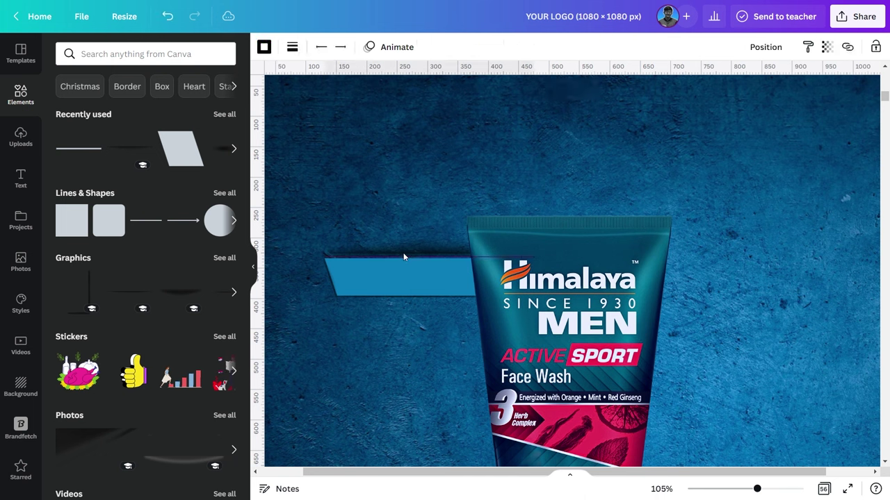
{"action": "left_click", "coordinate": [411, 232]}
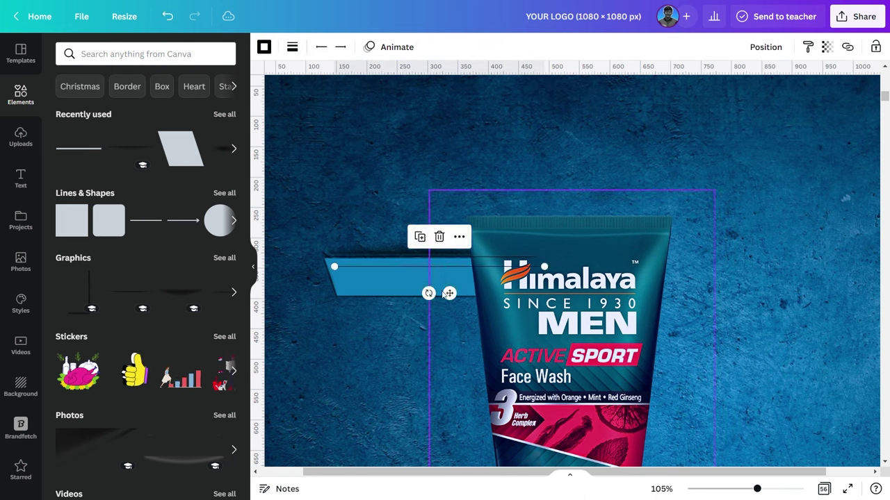
{"action": "left_click_drag", "start_coordinate": [449, 292], "coordinate": [444, 279]}
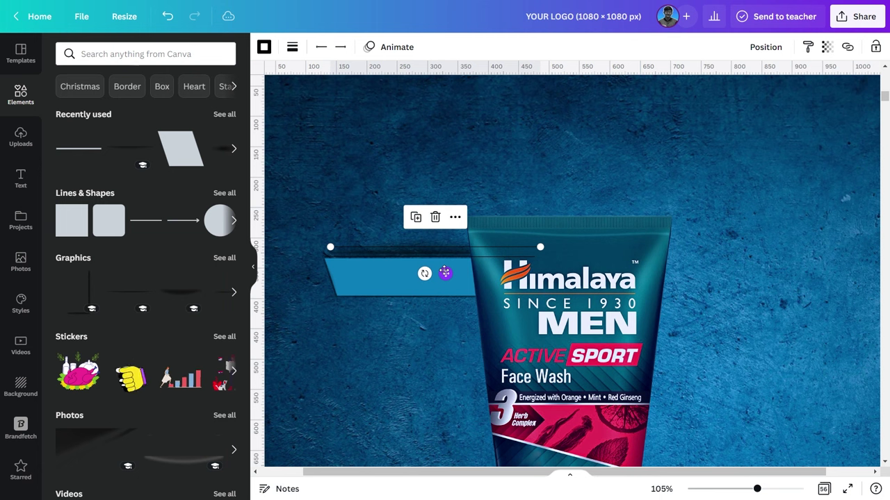
- Send the duplicated line backward, then to the back behind the tube
{"action": "left_click", "coordinate": [349, 241]}
{"action": "left_click", "coordinate": [349, 241]}
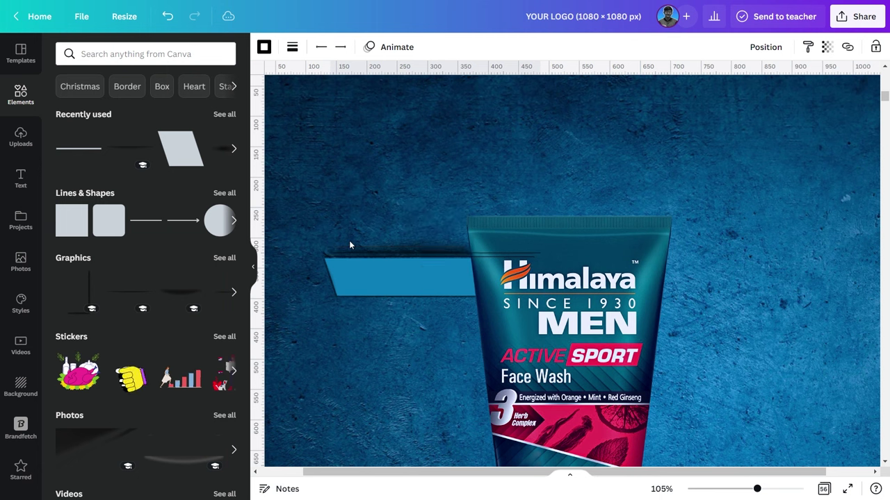
{"action": "left_click", "coordinate": [350, 245]}
{"action": "left_click", "coordinate": [302, 329]}
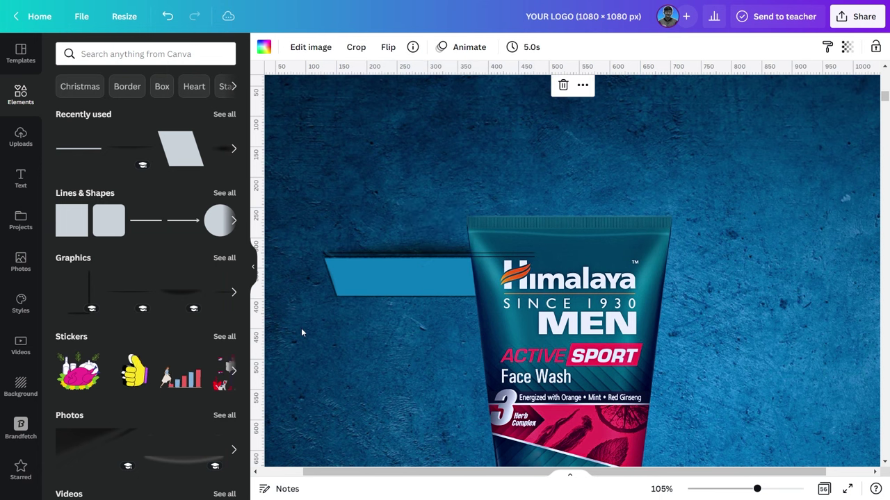
{"action": "left_click", "coordinate": [414, 256]}
{"action": "right_click", "coordinate": [413, 259]}
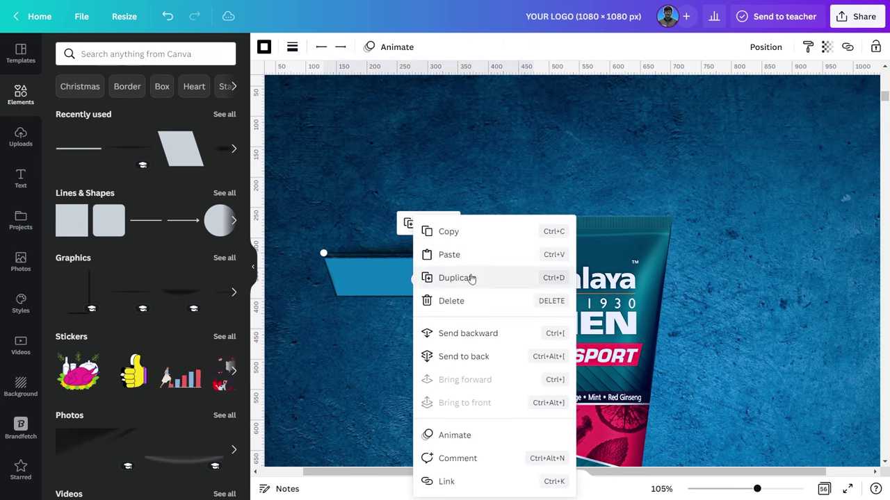
{"action": "left_click", "coordinate": [478, 334]}
{"action": "right_click", "coordinate": [494, 261]}
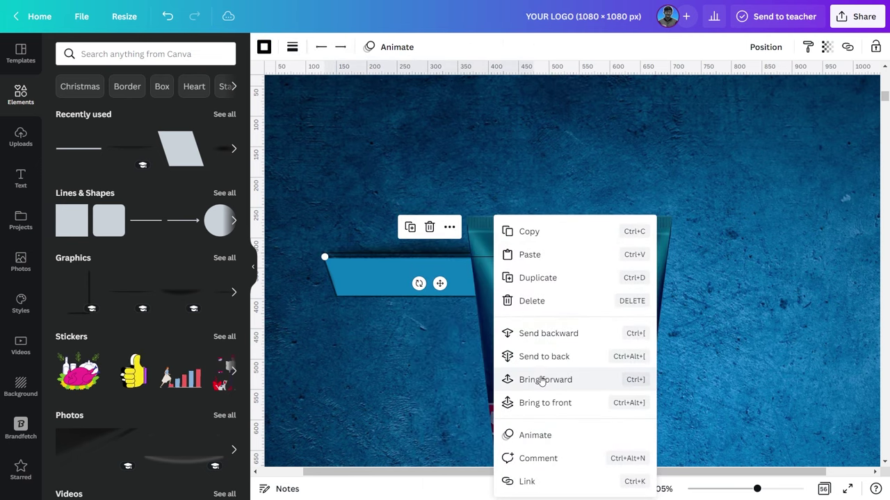
{"action": "left_click", "coordinate": [556, 347]}
{"action": "left_click", "coordinate": [358, 352]}
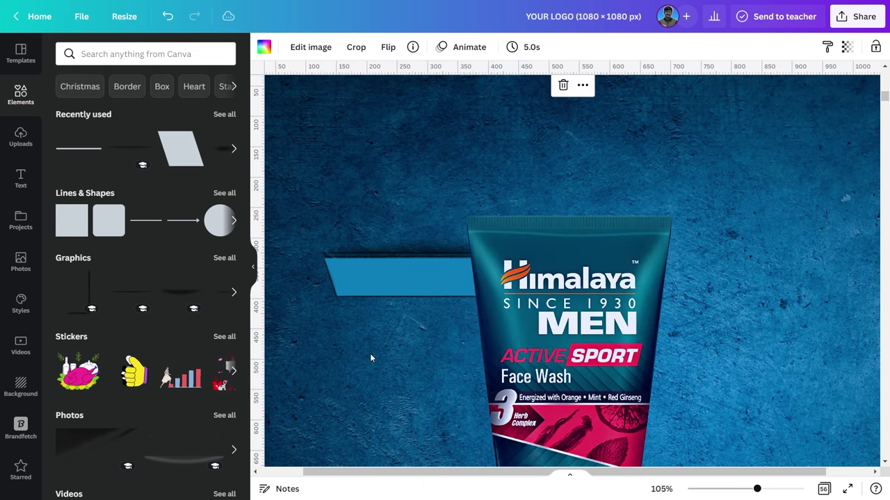
- Group the banner with its shadow lines and send the group to the back
{"action": "left_click_drag", "start_coordinate": [368, 316], "coordinate": [317, 232]}
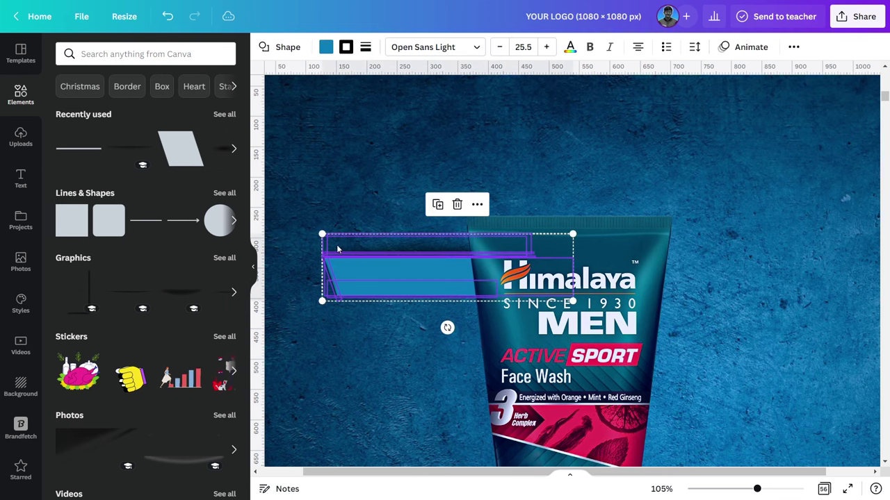
{"action": "right_click", "coordinate": [337, 249]}
{"action": "left_click", "coordinate": [363, 416]}
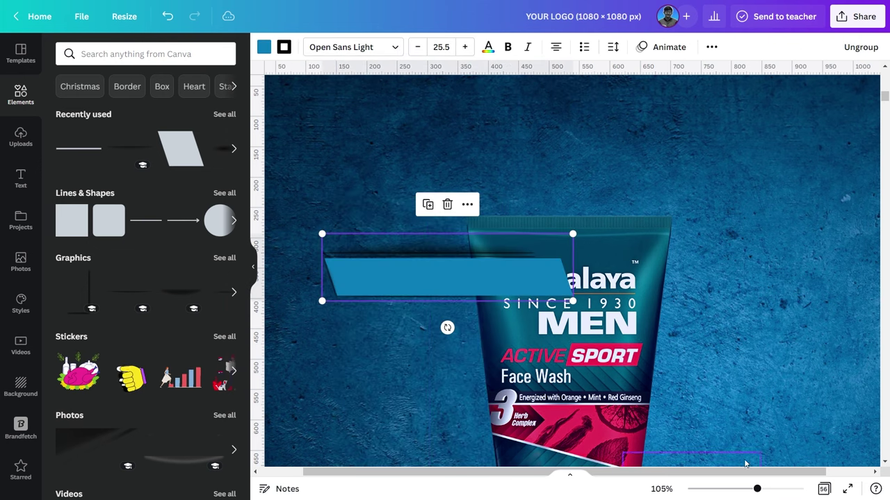
{"action": "left_click", "coordinate": [300, 320]}
{"action": "right_click", "coordinate": [374, 273]}
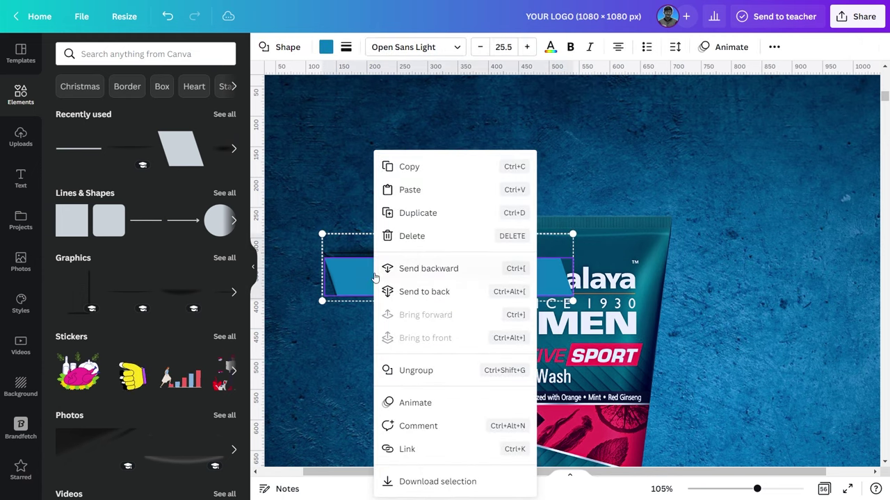
{"action": "left_click", "coordinate": [431, 292]}
{"action": "left_click", "coordinate": [365, 339]}
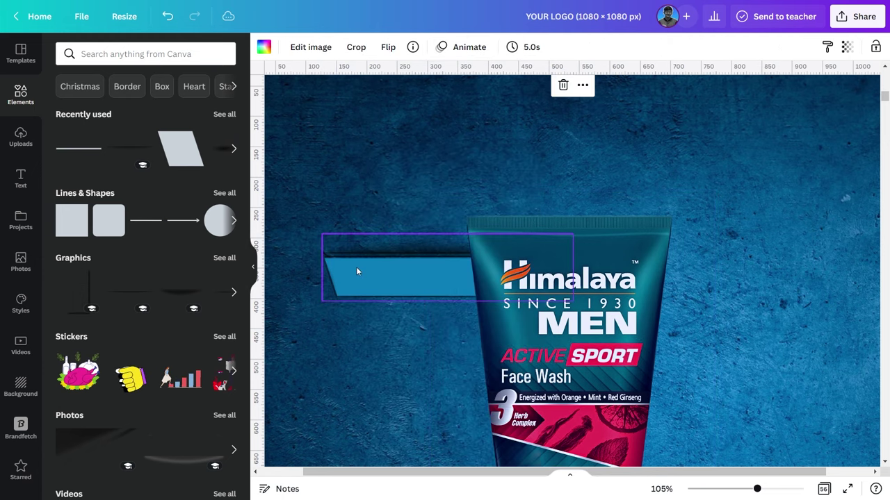
- Copy the banner group and place a -180° rotated copy right of the tube
{"action": "mouse_move", "coordinate": [356, 271]}
{"action": "left_mouse_down", "text": "alt"}
{"action": "mouse_move", "coordinate": [417, 435]}
{"action": "mouse_move", "coordinate": [394, 433]}
{"action": "left_mouse_up", "text": "alt"}
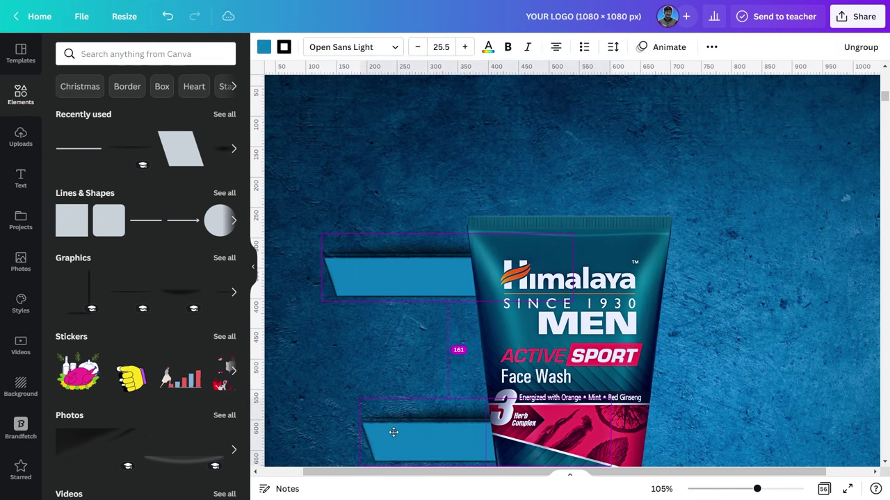
{"action": "scroll", "coordinate": [411, 389], "scroll_direction": "down", "scroll_amount": 3}
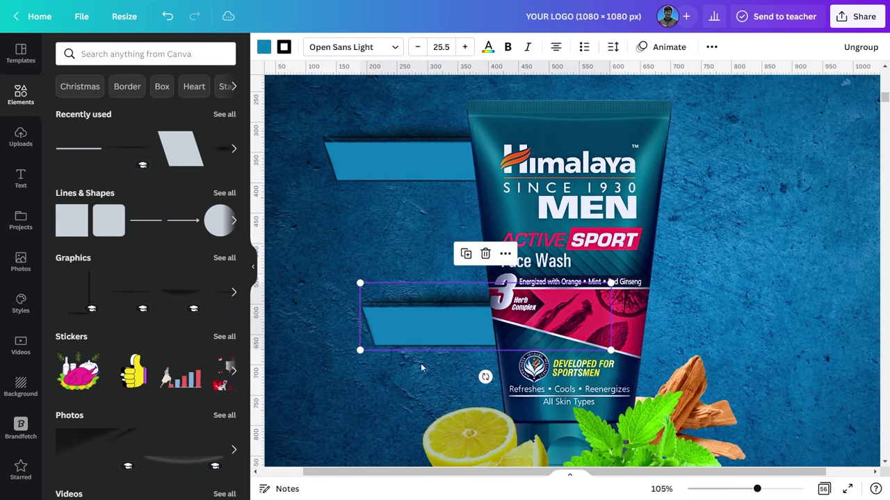
{"action": "left_click", "coordinate": [414, 329]}
{"action": "mouse_move", "coordinate": [415, 330]}
{"action": "left_mouse_down"}
{"action": "mouse_move", "coordinate": [581, 276]}
{"action": "mouse_move", "coordinate": [720, 202]}
{"action": "left_mouse_up"}
{"action": "left_click_drag", "start_coordinate": [793, 251], "coordinate": [792, 126]}
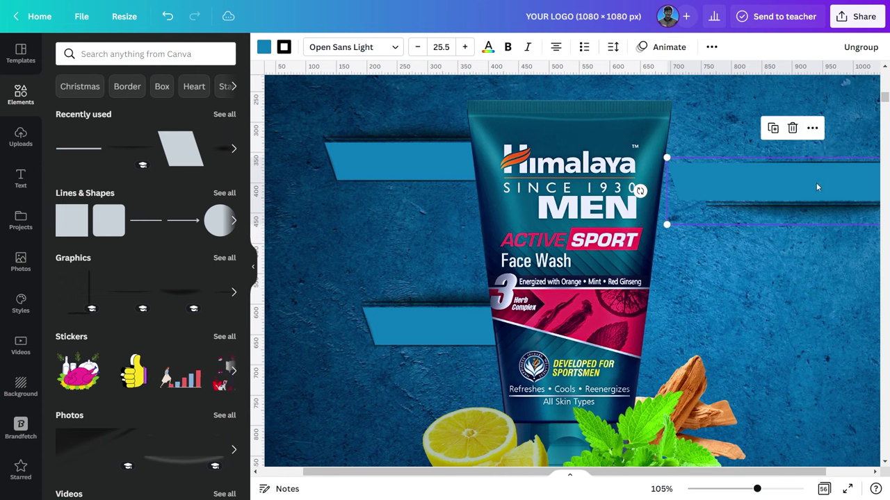
{"action": "mouse_move", "coordinate": [818, 185]}
{"action": "left_mouse_down"}
{"action": "mouse_move", "coordinate": [672, 175]}
{"action": "mouse_move", "coordinate": [711, 165]}
{"action": "mouse_move", "coordinate": [727, 199]}
{"action": "mouse_move", "coordinate": [719, 198]}
{"action": "mouse_move", "coordinate": [713, 340]}
{"action": "mouse_move", "coordinate": [697, 355]}
{"action": "left_mouse_up"}
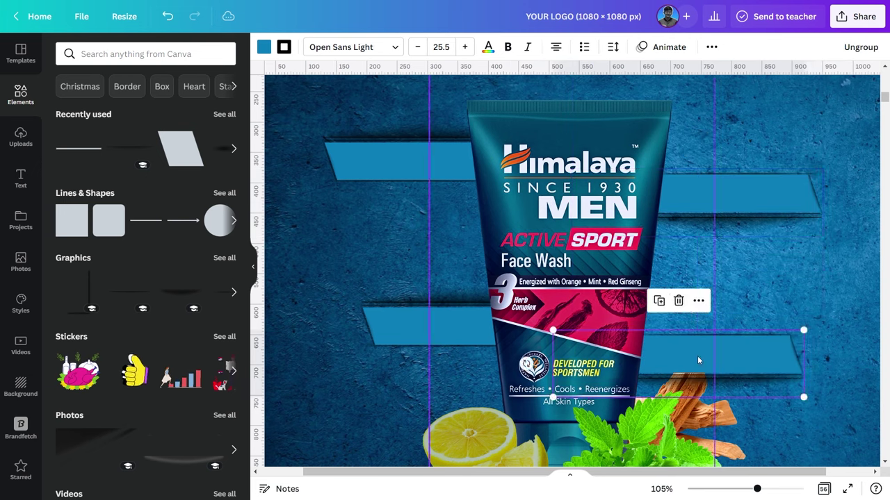
- Fix the right banners' stacking, nudge the lower-right banner left, and zoom out to the page
{"action": "right_click", "coordinate": [697, 356]}
{"action": "left_click", "coordinate": [758, 346]}
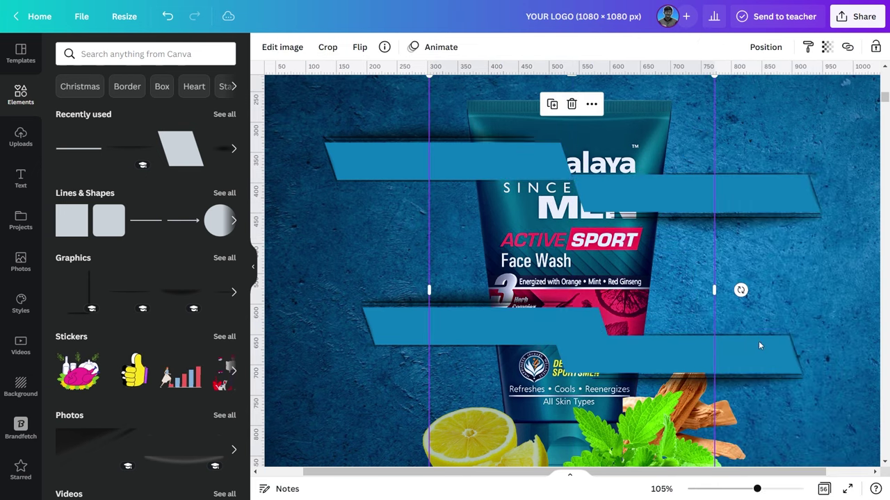
{"action": "left_click", "coordinate": [810, 336]}
{"action": "key", "text": "ctrl+z"}
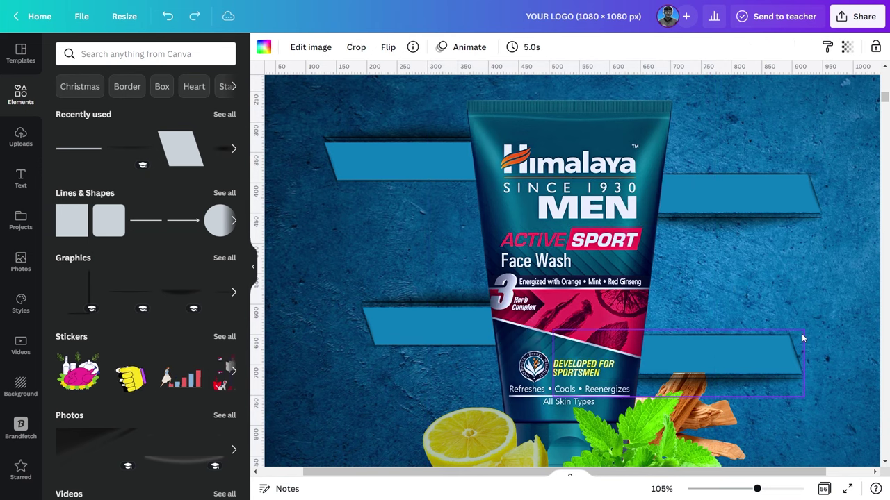
{"action": "left_click", "coordinate": [759, 359]}
{"action": "right_click", "coordinate": [766, 356]}
{"action": "left_click", "coordinate": [808, 301]}
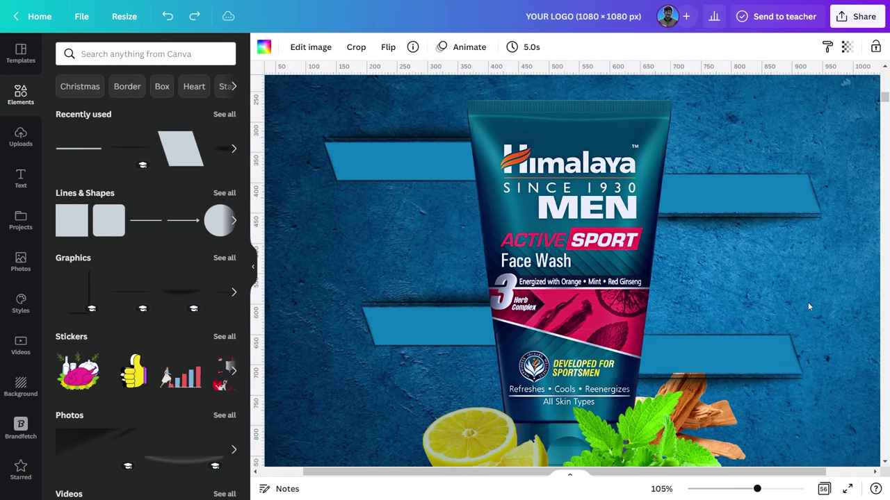
{"action": "left_click", "coordinate": [734, 359]}
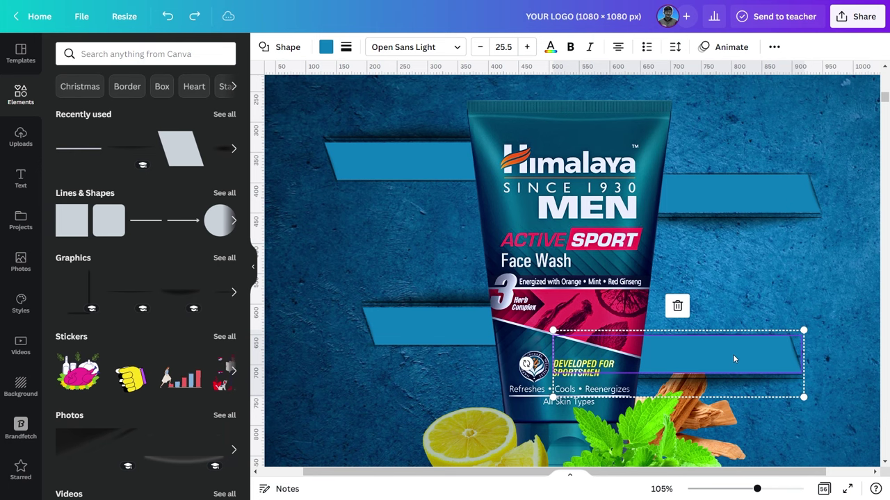
{"action": "key", "text": "Left"}
{"action": "key", "text": "Left"}
{"action": "key", "text": "Left"}
{"action": "key", "text": "Left"}
{"action": "key", "text": "Left"}
{"action": "key", "text": "Left"}
{"action": "key", "text": "Left"}
{"action": "key", "text": "Left"}
{"action": "key", "text": "Left"}
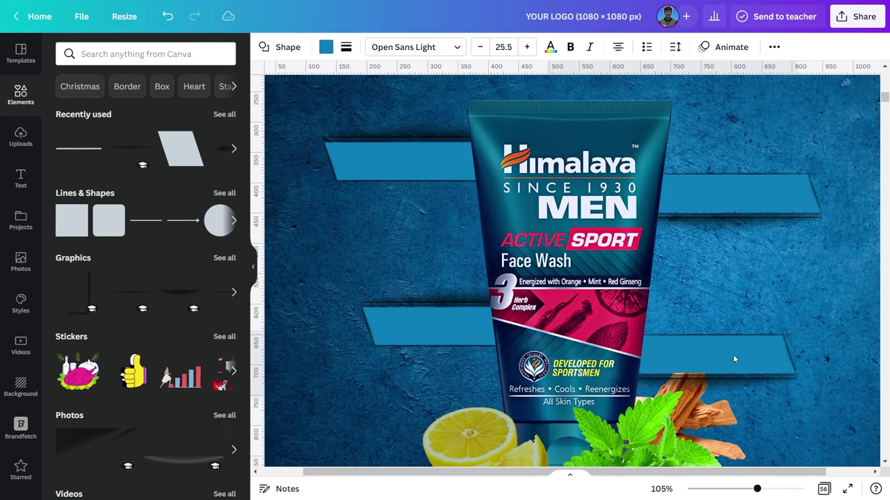
{"action": "left_click", "coordinate": [733, 354]}
{"action": "key", "text": "ctrl+Return"}
{"action": "scroll", "coordinate": [686, 327], "scroll_direction": "down", "scroll_amount": 5}
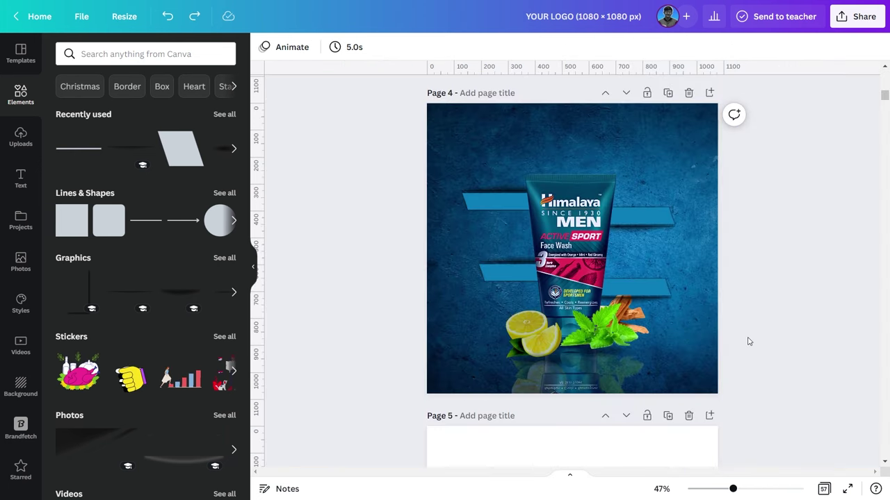
- Add a small size-18 'Oil and Dirt' subheading on the upper-left blue banner
{"action": "left_click_drag", "start_coordinate": [733, 489], "coordinate": [738, 490]}
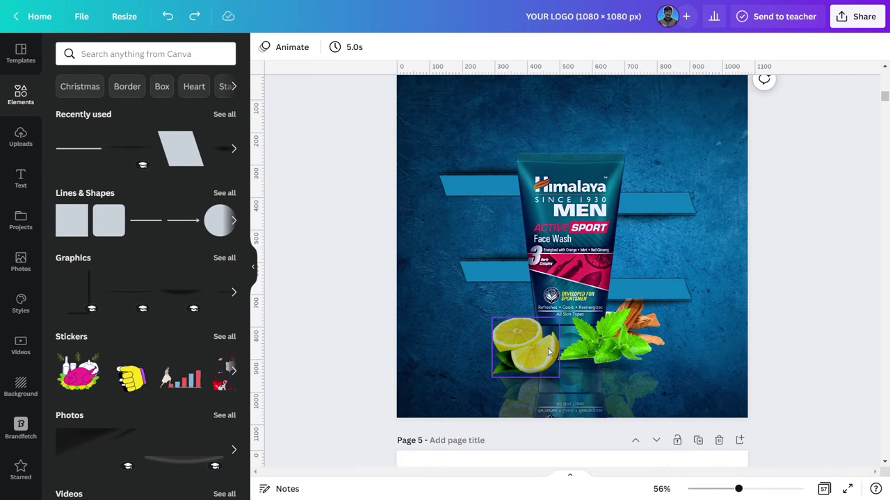
{"action": "left_click", "coordinate": [17, 179]}
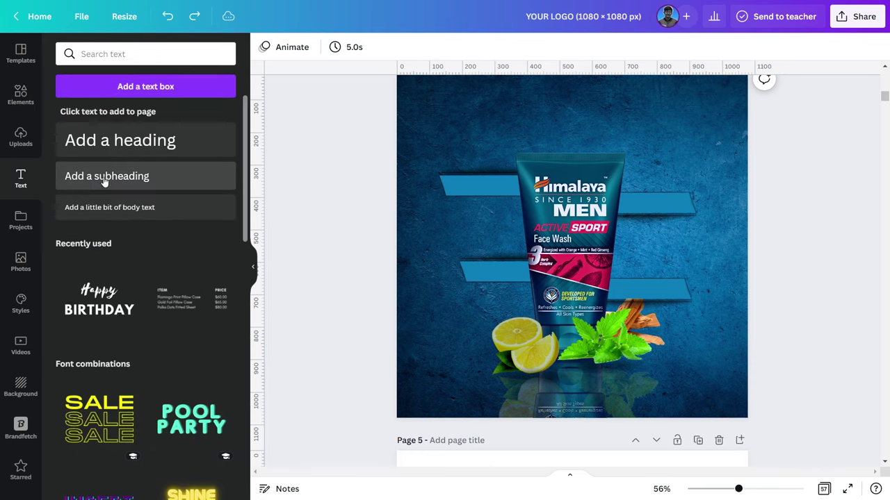
{"action": "left_click", "coordinate": [110, 188]}
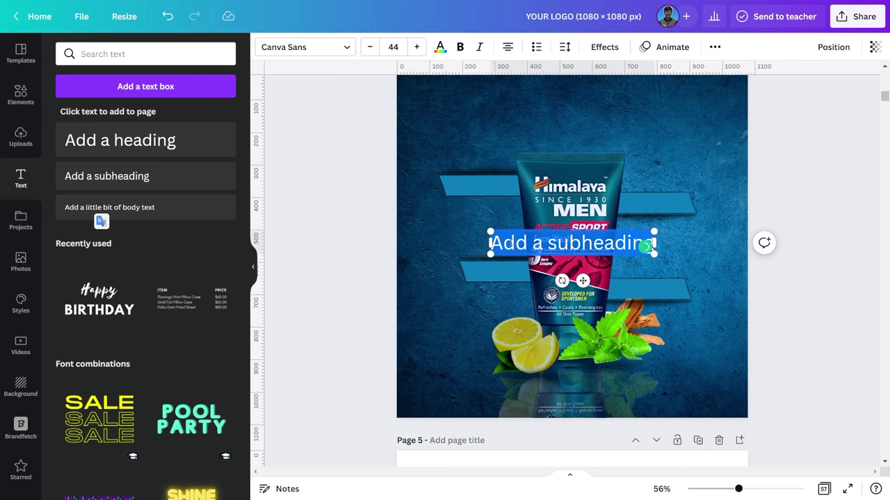
{"action": "type", "text": "Oil and Dirt"}
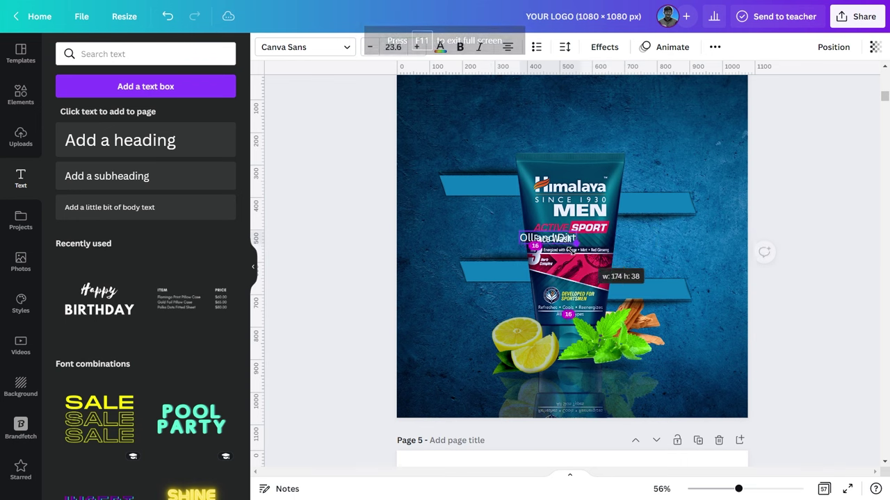
{"action": "mouse_move", "coordinate": [626, 255]}
{"action": "left_mouse_down"}
{"action": "mouse_move", "coordinate": [563, 244]}
{"action": "mouse_move", "coordinate": [473, 185]}
{"action": "left_mouse_up"}
{"action": "key", "text": "ctrl+c"}
{"action": "left_click", "coordinate": [500, 241]}
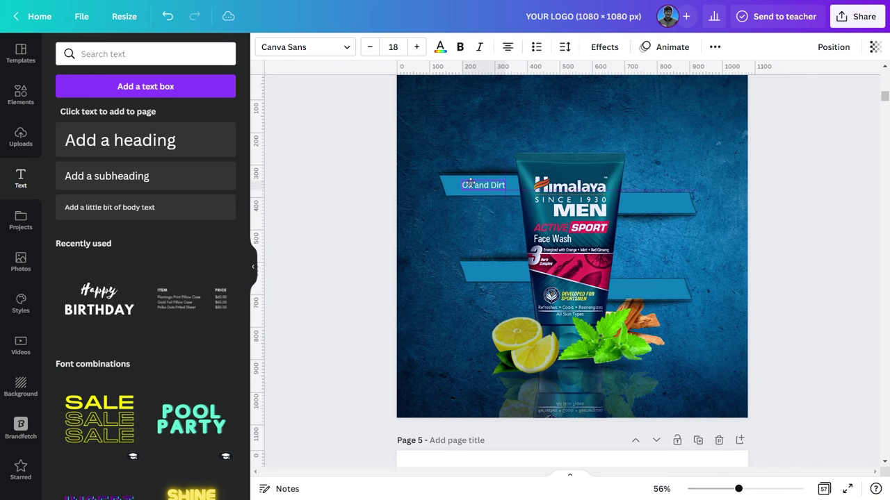
{"action": "left_click", "coordinate": [306, 47]}
- Set the Oil and Dirt label in Mont and widen it to fit on one line
{"action": "left_click", "coordinate": [113, 55]}
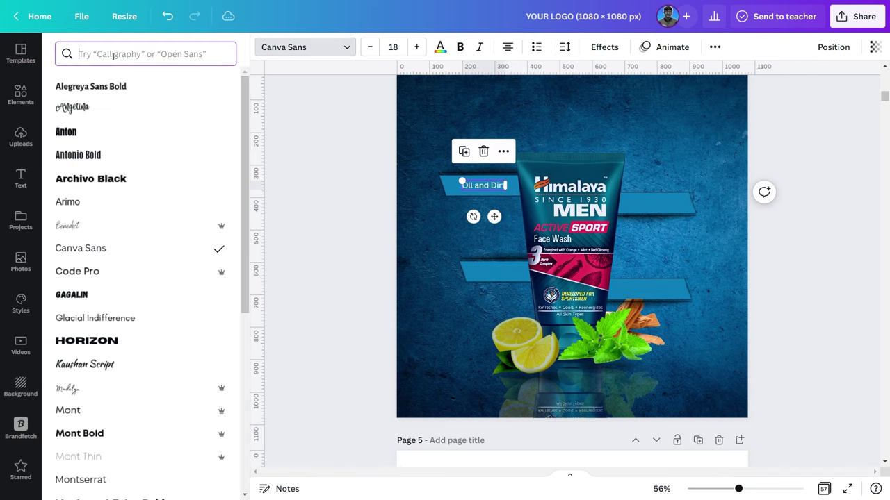
{"action": "type", "text": "mo"}
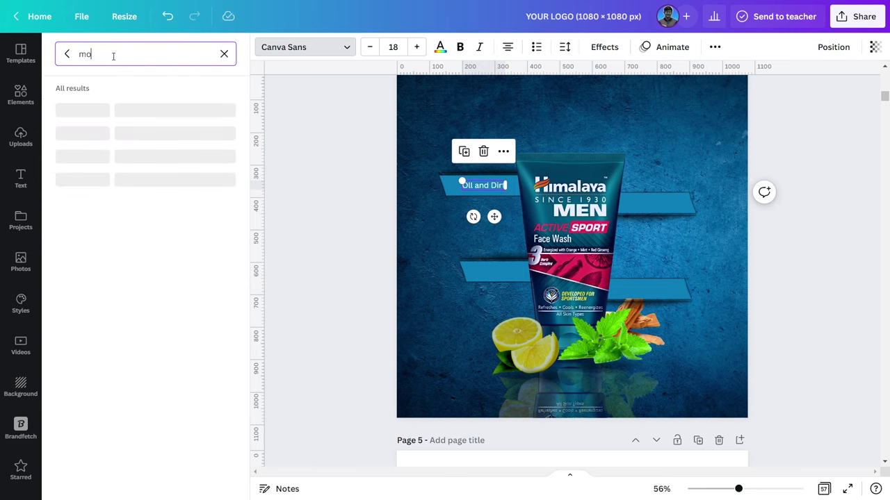
{"action": "type", "text": "n"}
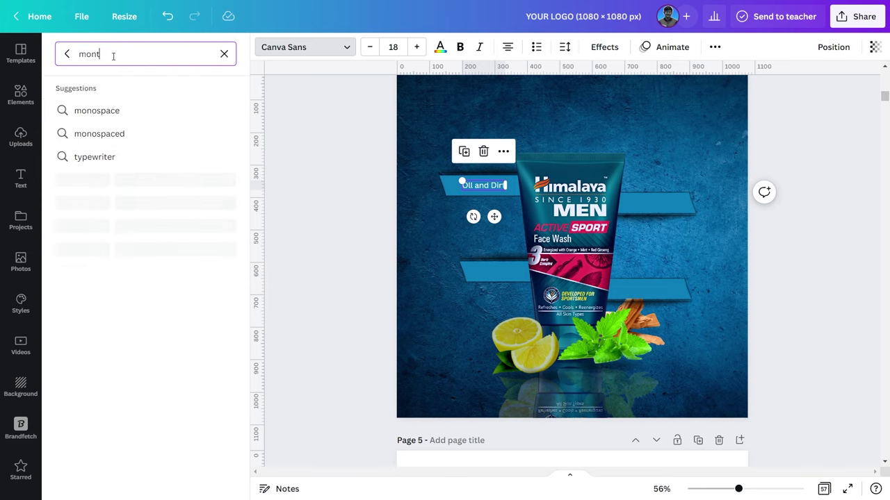
{"action": "type", "text": "t"}
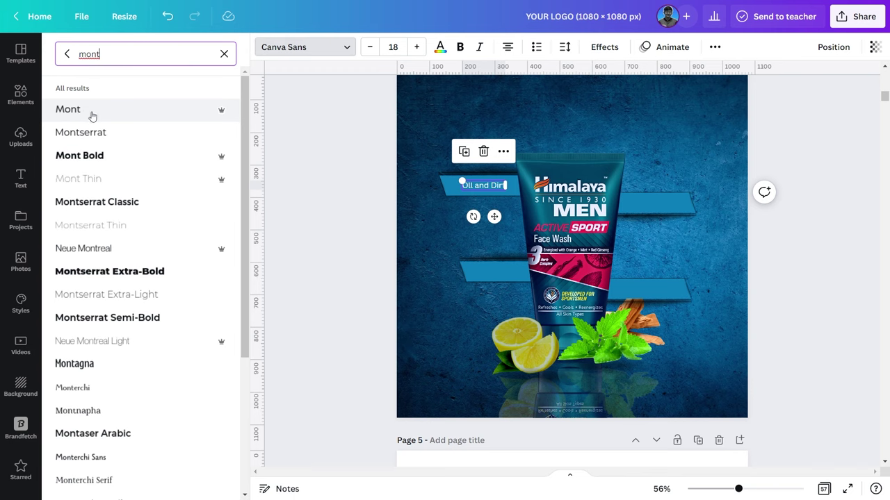
{"action": "left_click", "coordinate": [70, 109]}
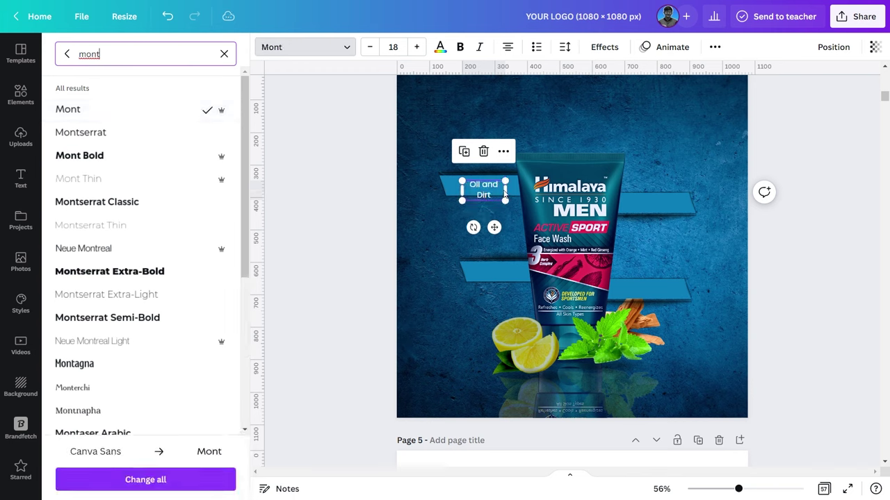
{"action": "left_click_drag", "start_coordinate": [509, 190], "coordinate": [512, 189]}
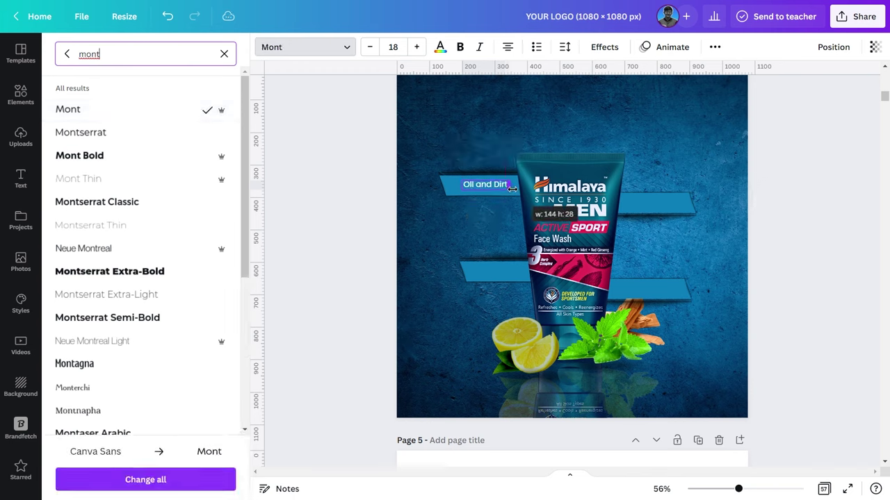
{"action": "left_click", "coordinate": [447, 227]}
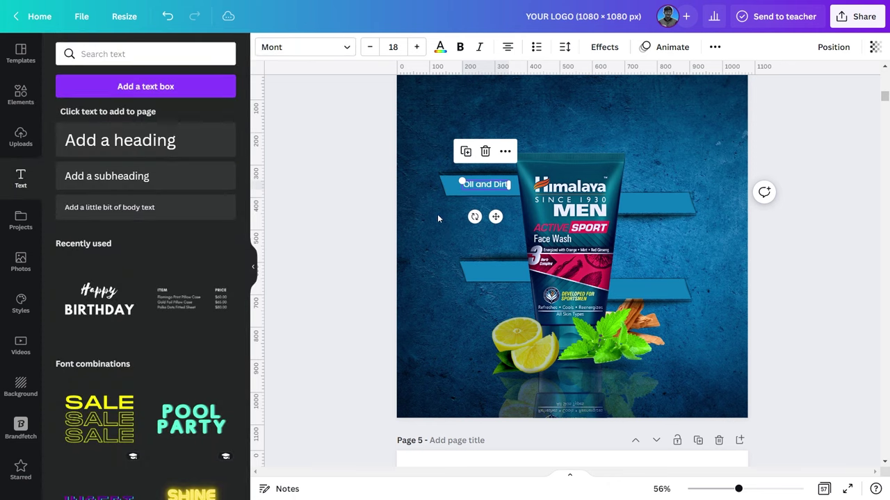
- Create a second copy of the Oil and Dirt label text
{"action": "left_click", "coordinate": [478, 186]}
{"action": "left_click", "coordinate": [478, 186]}
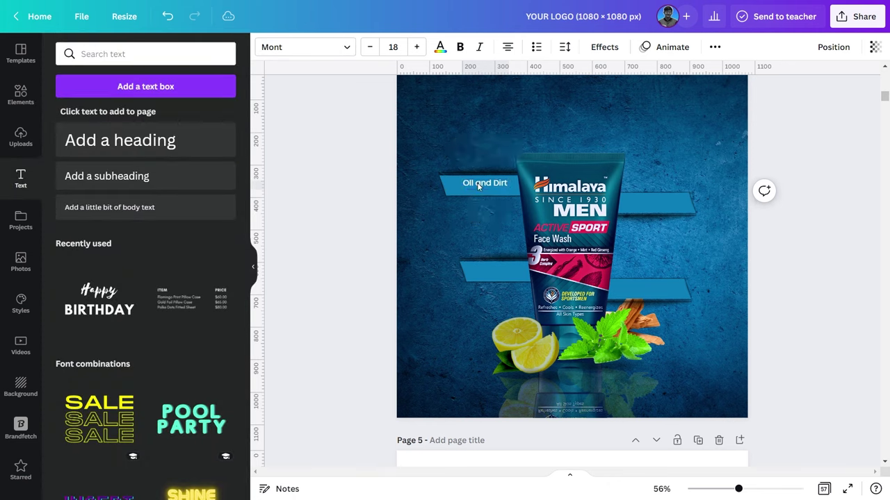
{"action": "left_click", "coordinate": [478, 187]}
{"action": "left_click", "coordinate": [478, 186]}
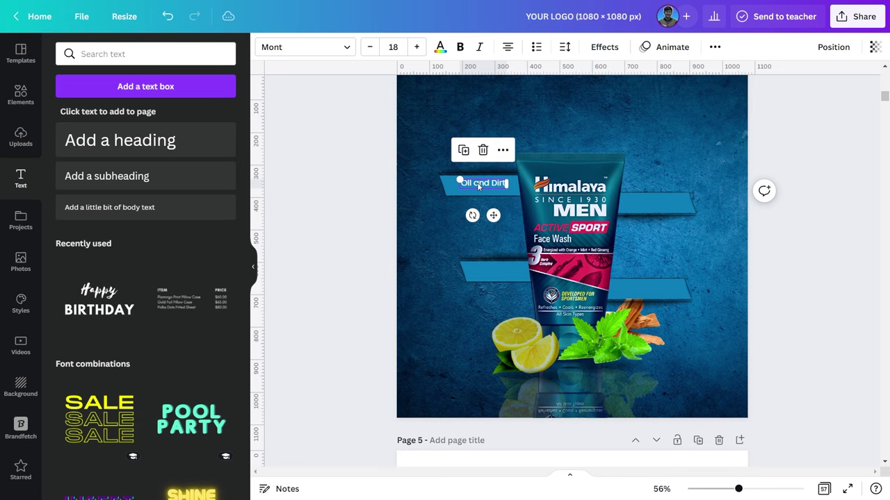
{"action": "key", "text": "End"}
{"action": "key", "text": "Return"}
{"action": "key", "text": "ctrl+v"}
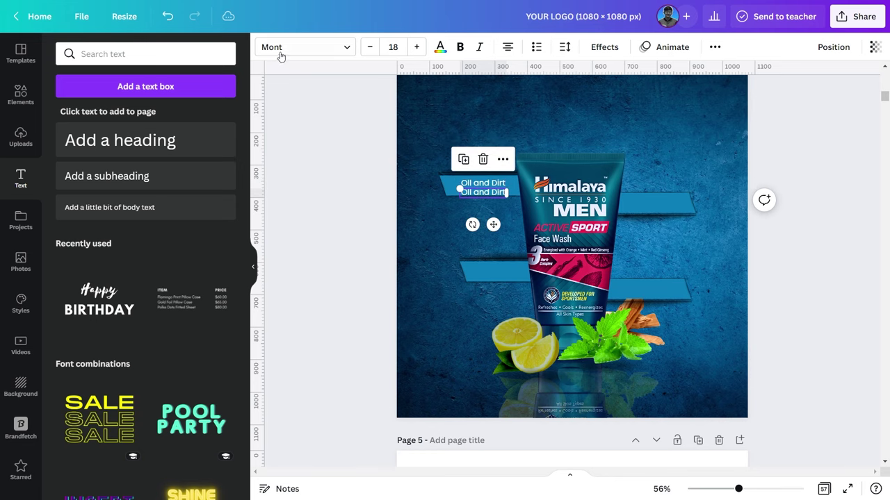
- Set the copy in Mont Thin at size 13.8 beneath the first label
{"action": "left_click", "coordinate": [297, 50]}
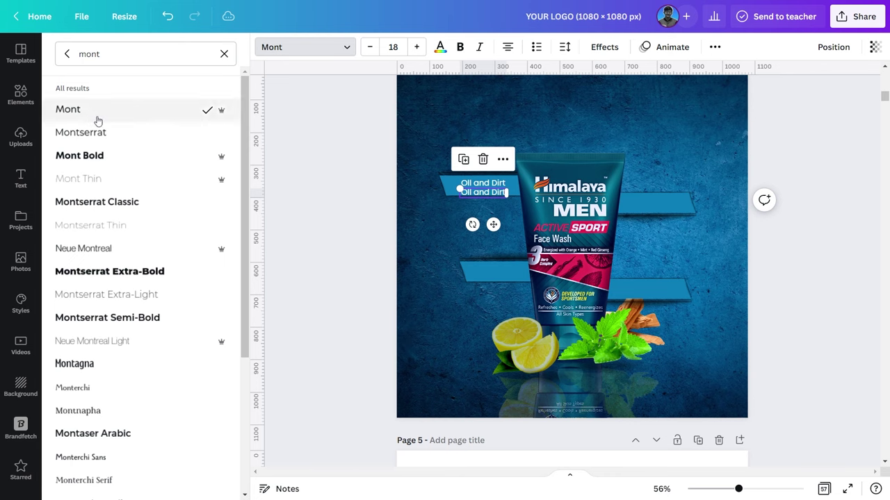
{"action": "left_click", "coordinate": [103, 180]}
{"action": "left_click", "coordinate": [416, 227]}
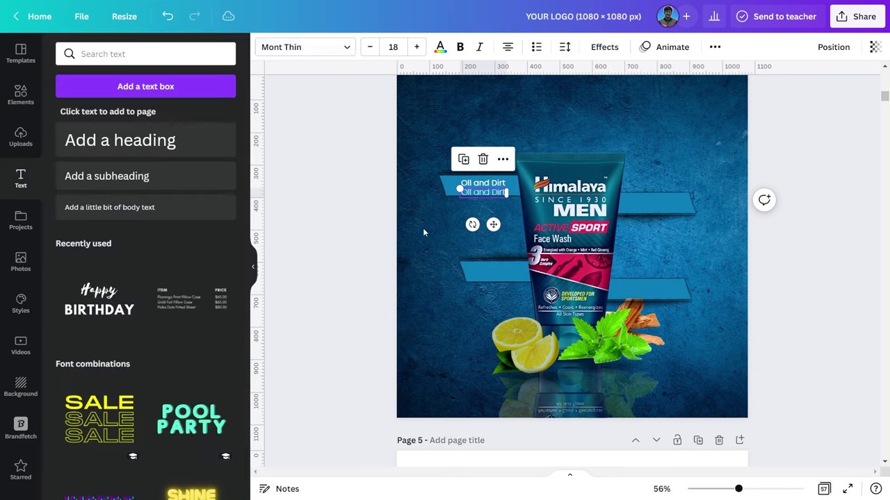
{"action": "left_click", "coordinate": [464, 194]}
{"action": "left_click_drag", "start_coordinate": [506, 197], "coordinate": [496, 193]}
{"action": "left_click", "coordinate": [476, 186], "text": "shift"}
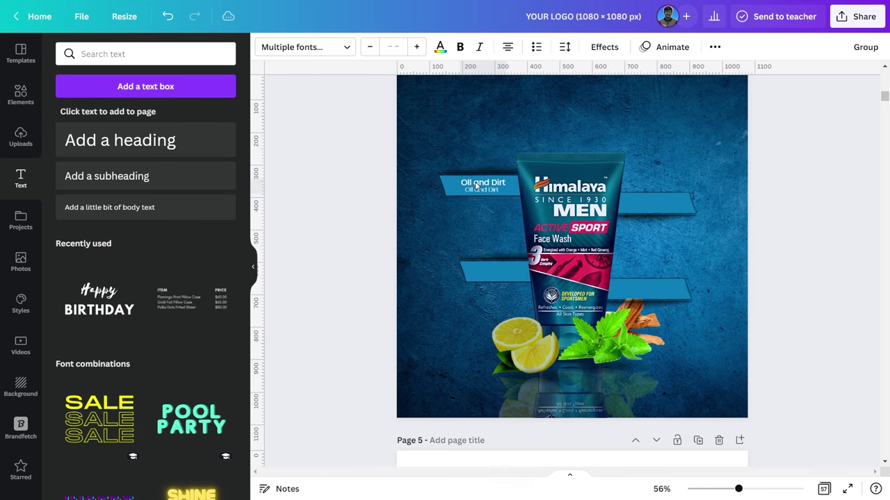
- Group the two Oil and Dirt labels and place a copy on the lower-left banner
{"action": "left_click_drag", "start_coordinate": [738, 490], "coordinate": [755, 489]}
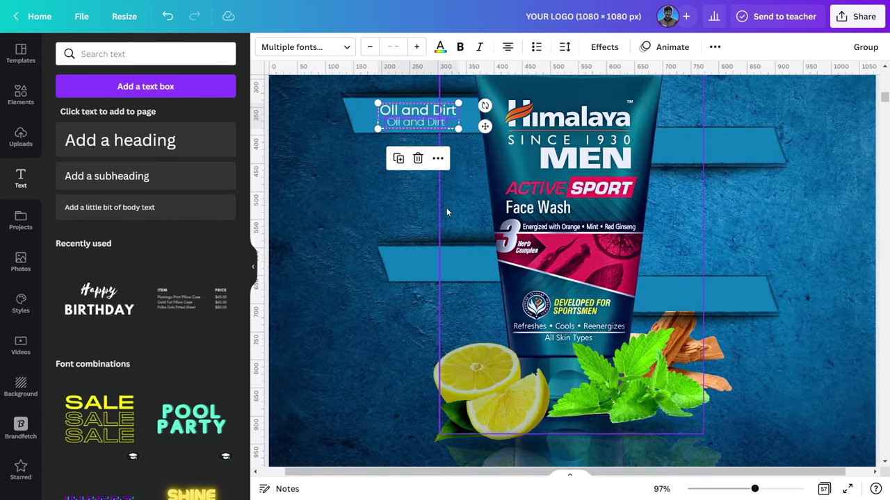
{"action": "right_click", "coordinate": [427, 111]}
{"action": "left_click", "coordinate": [463, 329]}
{"action": "left_click", "coordinate": [344, 129]}
{"action": "left_click", "coordinate": [415, 112]}
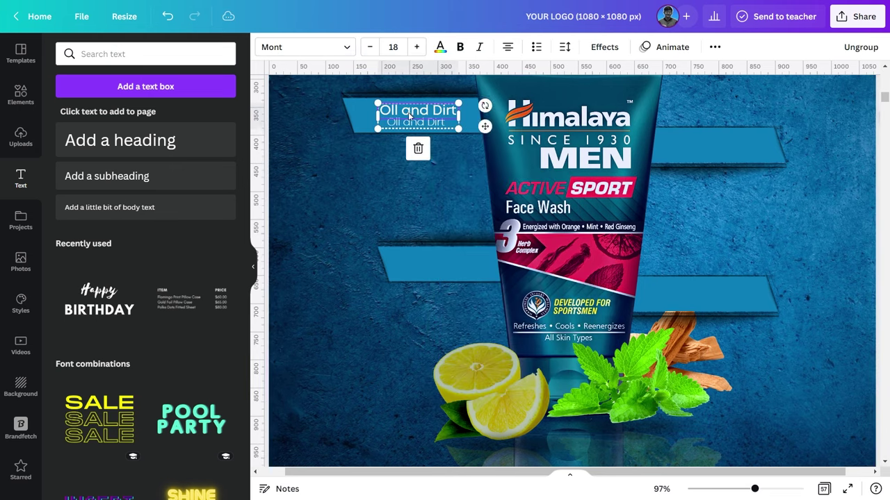
{"action": "scroll", "coordinate": [414, 139], "scroll_direction": "up", "scroll_amount": 2}
{"action": "left_click_drag", "start_coordinate": [414, 172], "coordinate": [442, 315]}
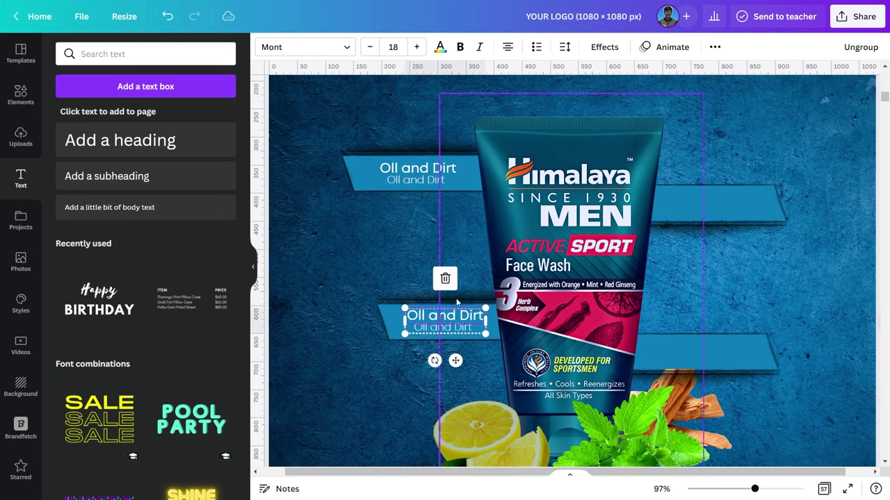
- Duplicate the label group onto the lower-right and upper-right banners
{"action": "left_click", "coordinate": [422, 325]}
{"action": "right_click", "coordinate": [420, 324]}
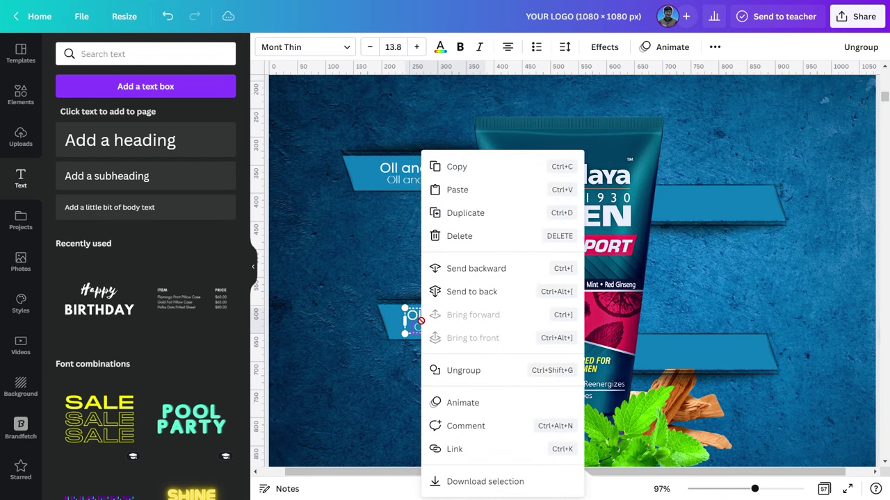
{"action": "left_click", "coordinate": [442, 217]}
{"action": "scroll", "coordinate": [431, 348], "scroll_direction": "down", "scroll_amount": 3}
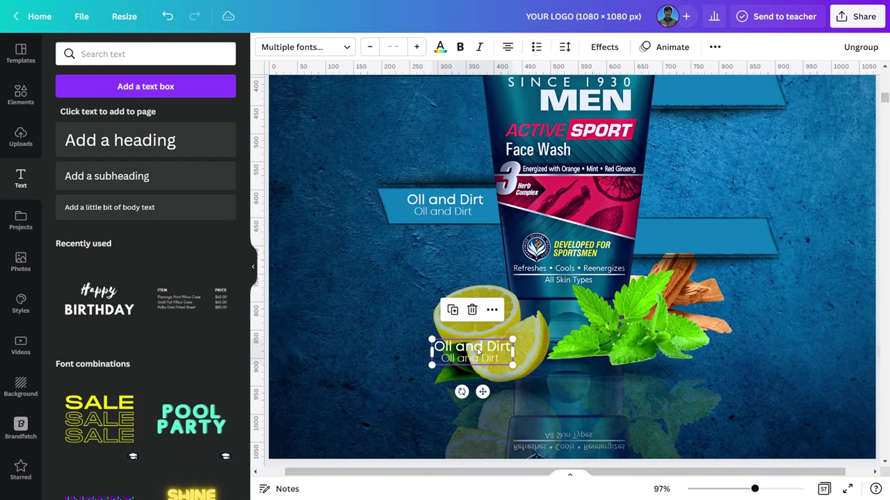
{"action": "left_click_drag", "start_coordinate": [477, 353], "coordinate": [700, 232]}
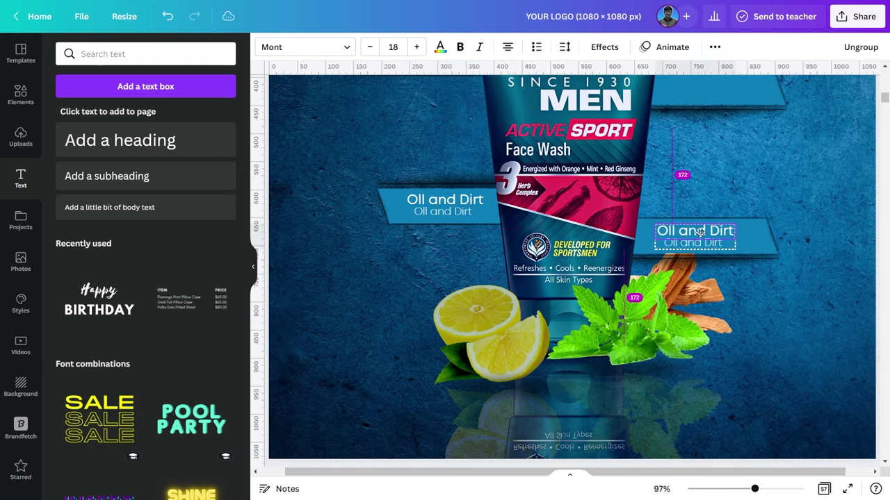
{"action": "scroll", "coordinate": [731, 287], "scroll_direction": "up", "scroll_amount": 2}
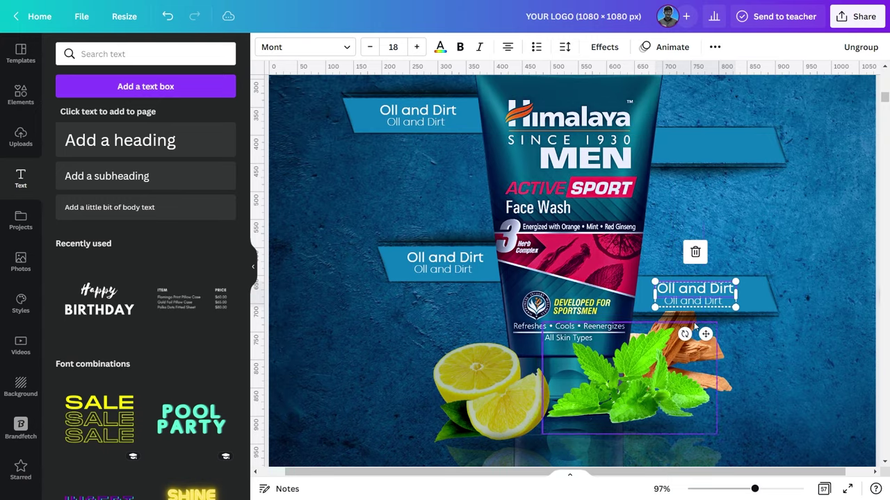
{"action": "right_click", "coordinate": [697, 293]}
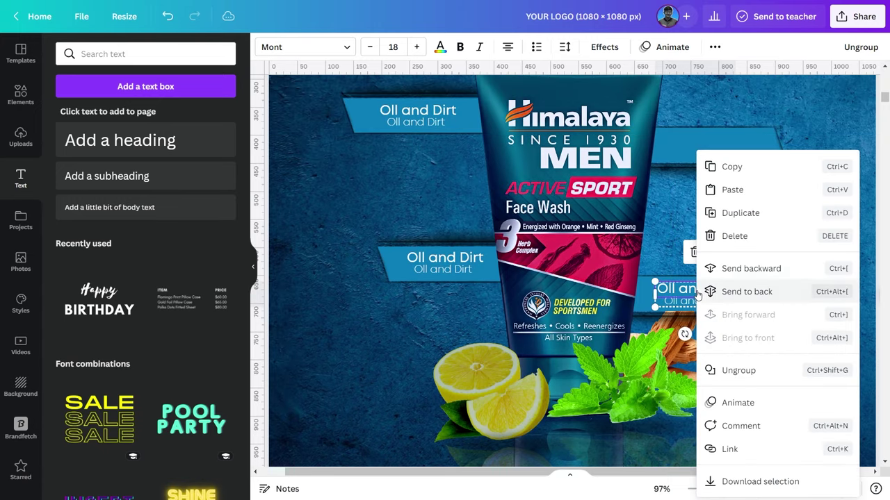
{"action": "left_click", "coordinate": [739, 213]}
{"action": "left_click_drag", "start_coordinate": [711, 308], "coordinate": [718, 182]}
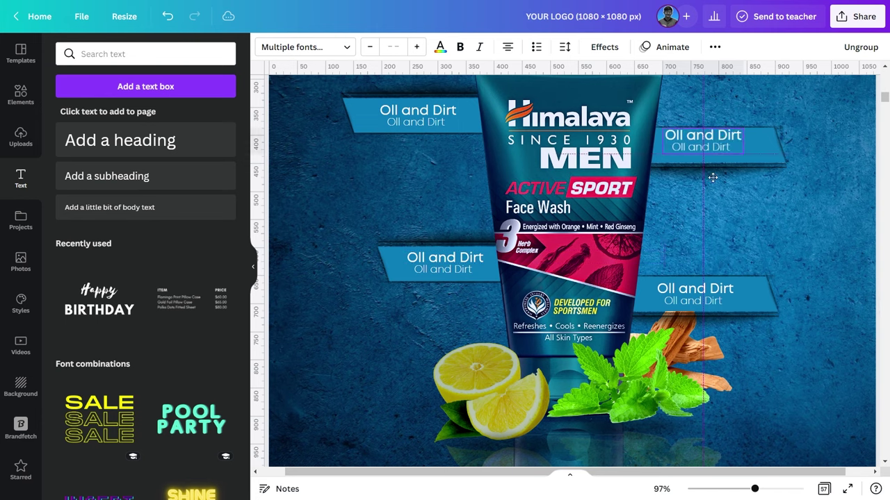
- Search Elements for 'shadow' and add a shadow graphic to page 4
{"action": "scroll", "coordinate": [445, 319], "scroll_direction": "up", "scroll_amount": 1}
{"action": "left_click", "coordinate": [436, 326]}
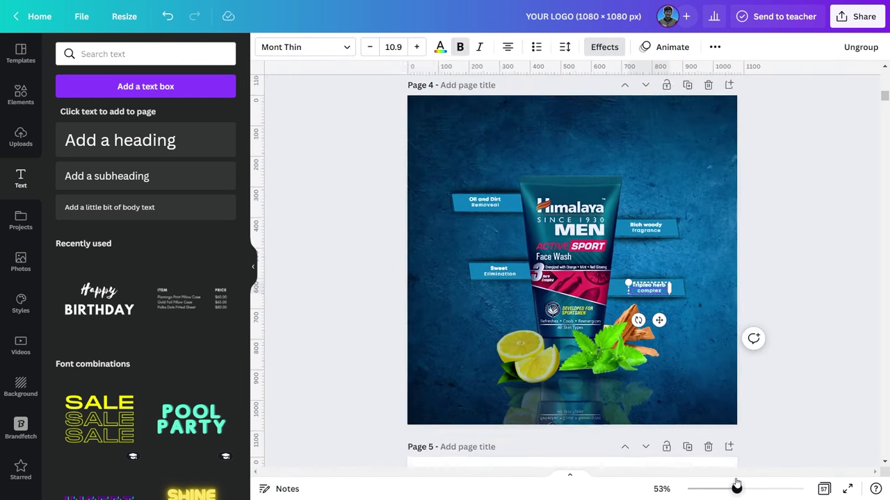
{"action": "left_click_drag", "start_coordinate": [755, 490], "coordinate": [728, 481]}
{"action": "left_click", "coordinate": [646, 184]}
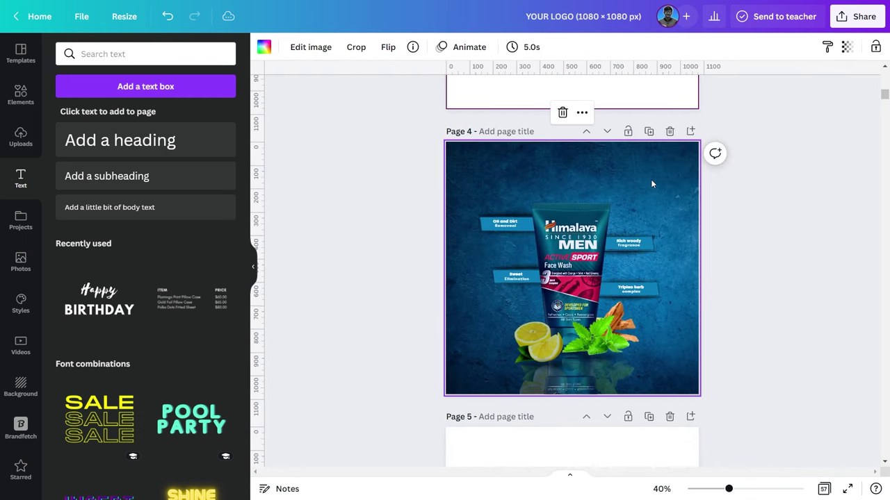
{"action": "left_click", "coordinate": [86, 52]}
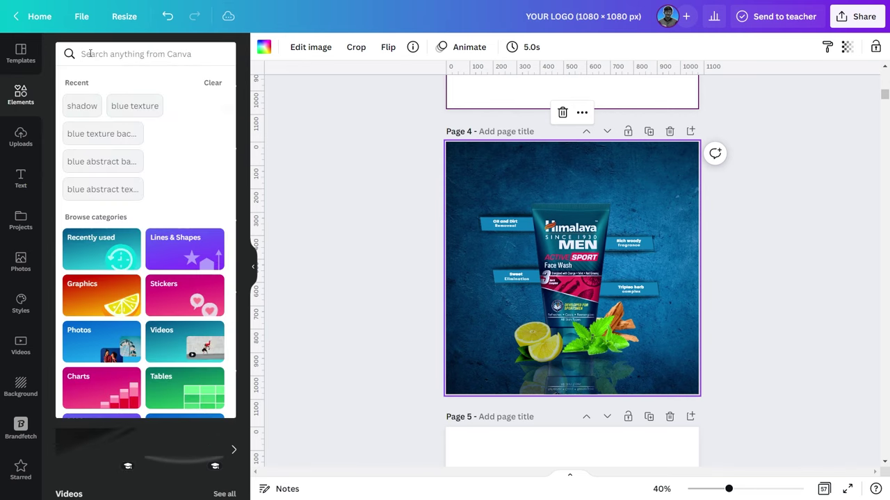
{"action": "type", "text": "shado"}
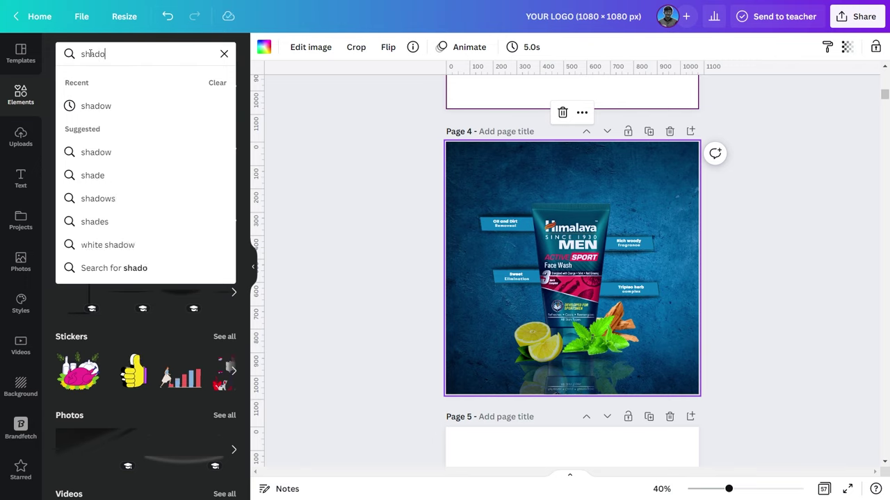
{"action": "type", "text": "w"}
{"action": "left_click_drag", "start_coordinate": [122, 53], "coordinate": [80, 54]}
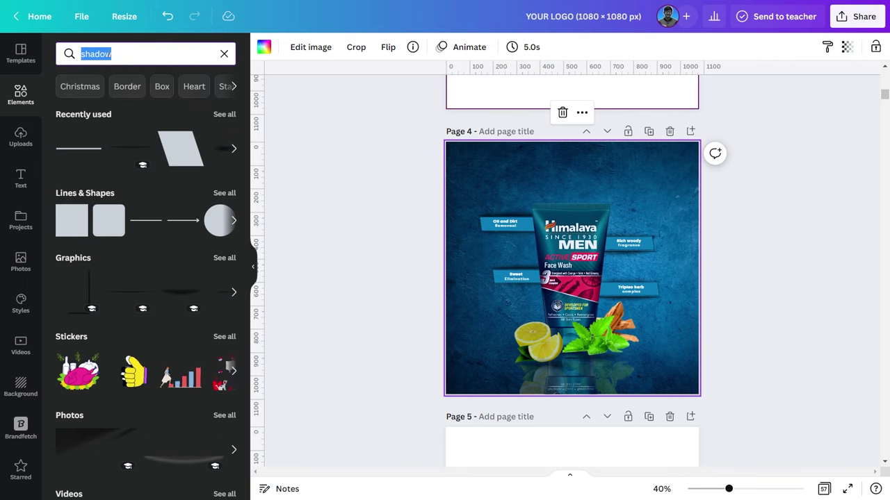
{"action": "left_click", "coordinate": [119, 51]}
{"action": "key", "text": "Return"}
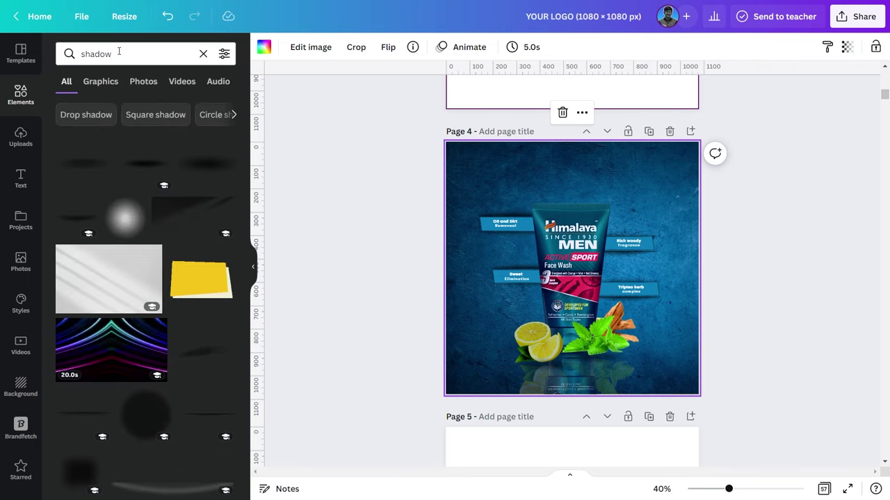
{"action": "scroll", "coordinate": [112, 118], "scroll_direction": "down", "scroll_amount": 2}
{"action": "scroll", "coordinate": [98, 167], "scroll_direction": "down", "scroll_amount": 2}
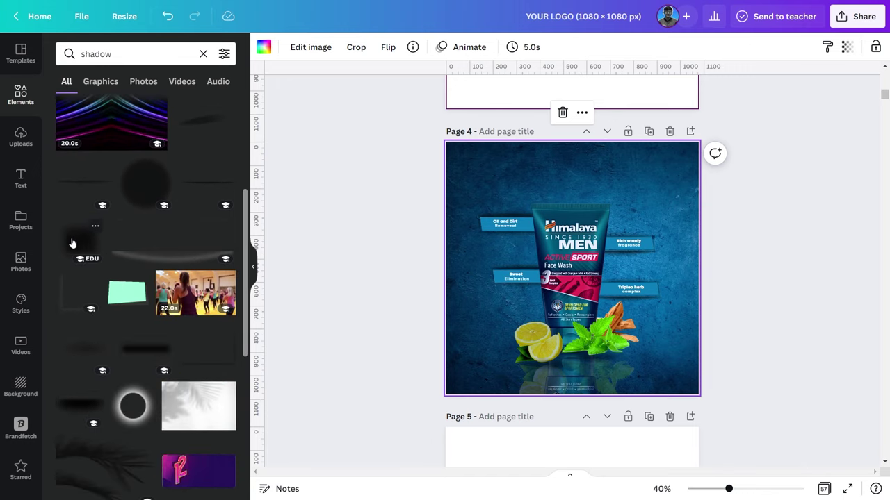
{"action": "left_click", "coordinate": [76, 239]}
- Send the product element on page 4 to the back
{"action": "scroll", "coordinate": [385, 276], "scroll_direction": "up", "scroll_amount": 2}
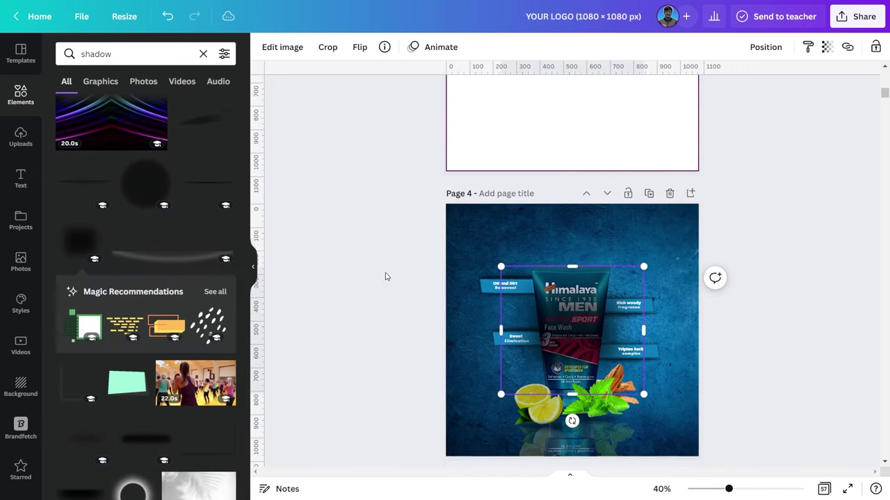
{"action": "scroll", "coordinate": [385, 276], "scroll_direction": "up", "scroll_amount": 2}
{"action": "left_click", "coordinate": [563, 379]}
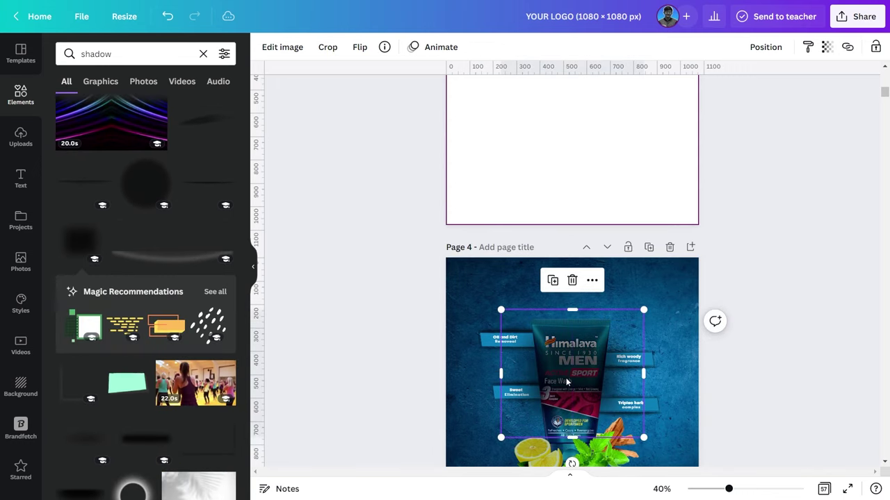
{"action": "right_click", "coordinate": [565, 378]}
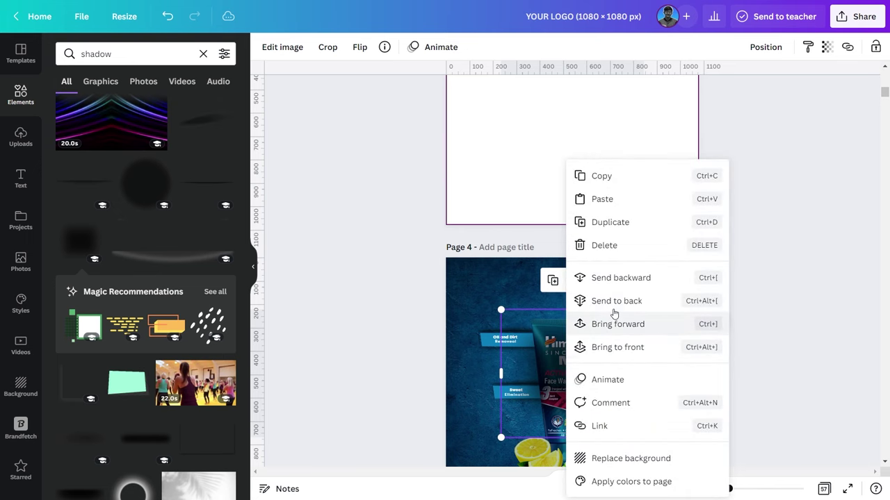
{"action": "left_click", "coordinate": [613, 325]}
{"action": "right_click", "coordinate": [584, 345]}
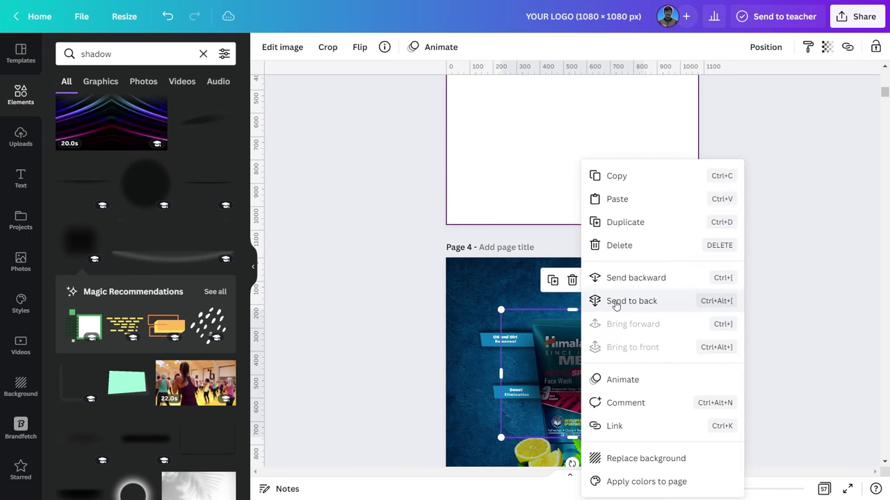
{"action": "left_click", "coordinate": [622, 300]}
- Duplicate the product element, move the copy lower and layer it behind the tube
{"action": "scroll", "coordinate": [625, 292], "scroll_direction": "down", "scroll_amount": 2}
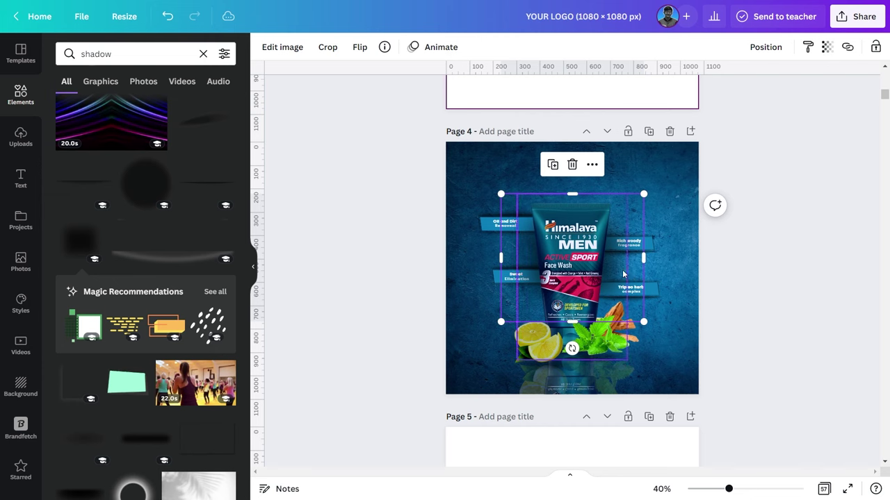
{"action": "scroll", "coordinate": [652, 278], "scroll_direction": "down", "scroll_amount": 2}
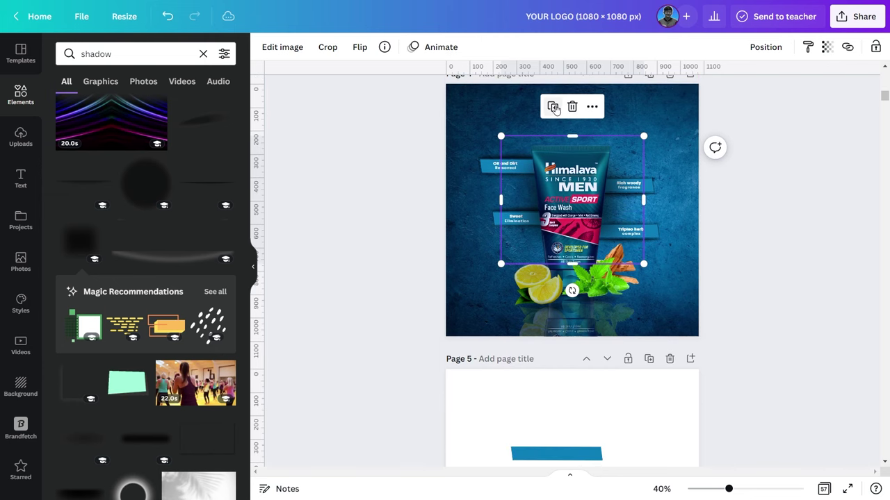
{"action": "left_click", "coordinate": [554, 109]}
{"action": "left_click_drag", "start_coordinate": [582, 199], "coordinate": [577, 259]}
{"action": "right_click", "coordinate": [577, 260]}
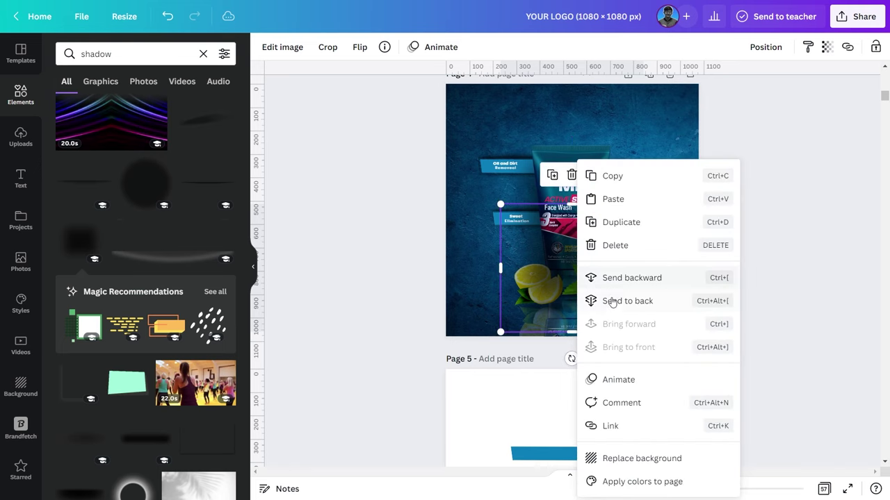
{"action": "left_click", "coordinate": [624, 280]}
{"action": "right_click", "coordinate": [589, 279]}
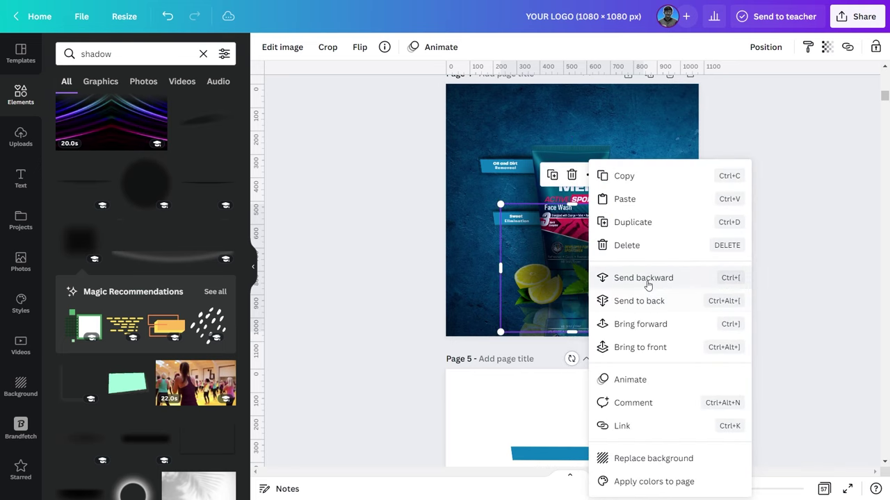
{"action": "left_click", "coordinate": [648, 279]}
{"action": "right_click", "coordinate": [569, 243]}
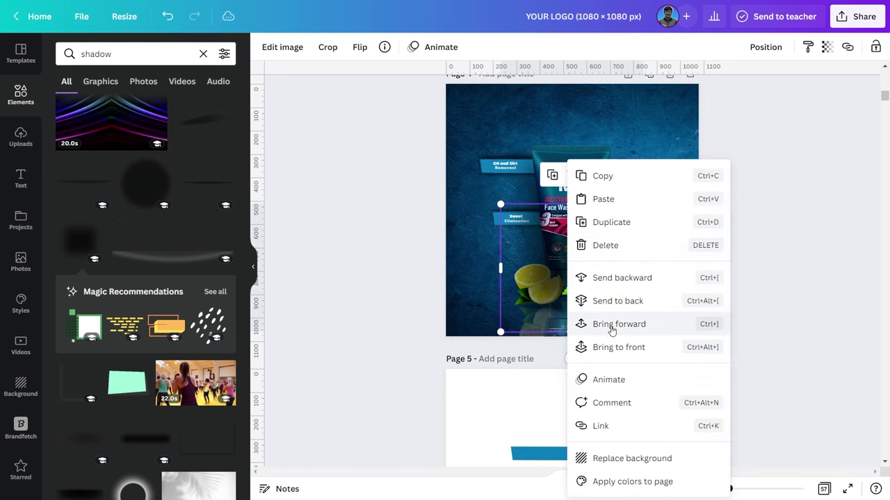
{"action": "left_click", "coordinate": [619, 280]}
{"action": "right_click", "coordinate": [571, 258]}
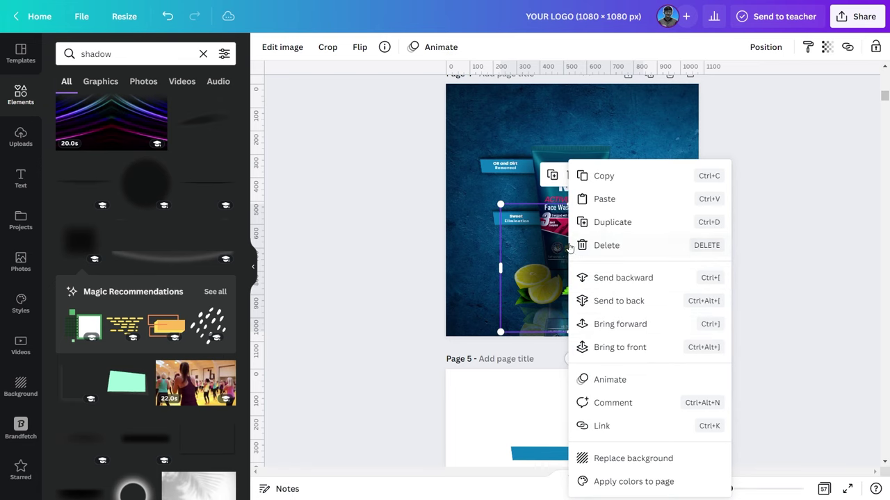
{"action": "left_click", "coordinate": [617, 282]}
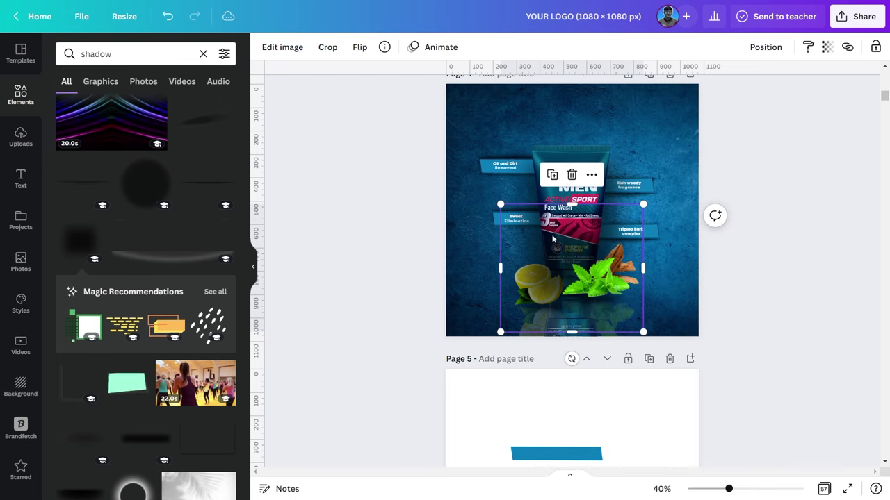
{"action": "right_click", "coordinate": [551, 234]}
{"action": "left_click", "coordinate": [610, 279]}
{"action": "right_click", "coordinate": [560, 231]}
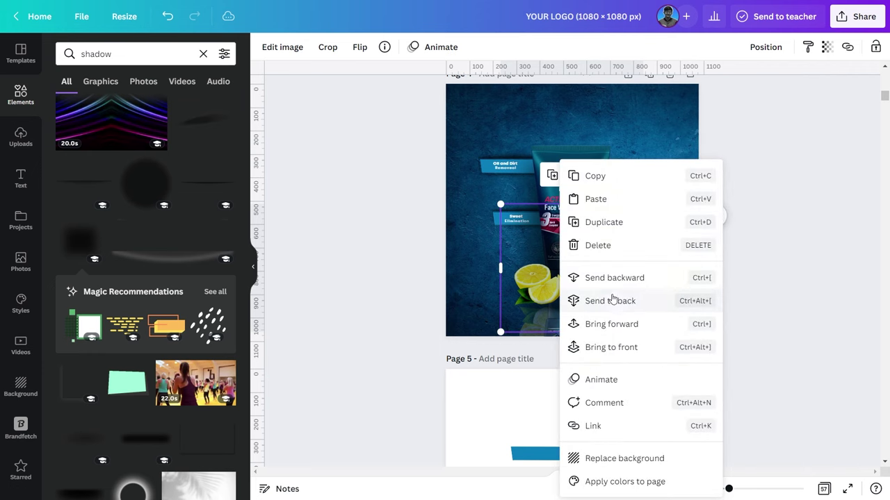
{"action": "left_click", "coordinate": [614, 306]}
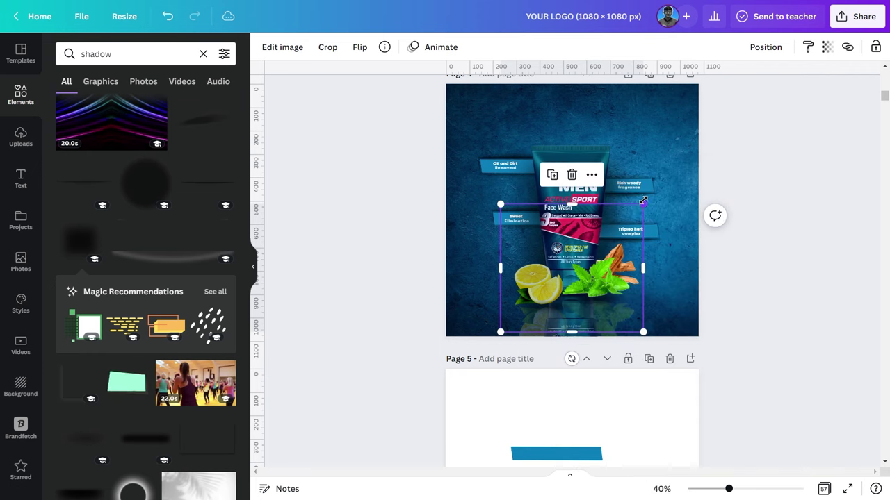
- Shrink the copy slightly, nudge it into place, and zoom in on page 4
{"action": "left_click_drag", "start_coordinate": [643, 201], "coordinate": [623, 218]}
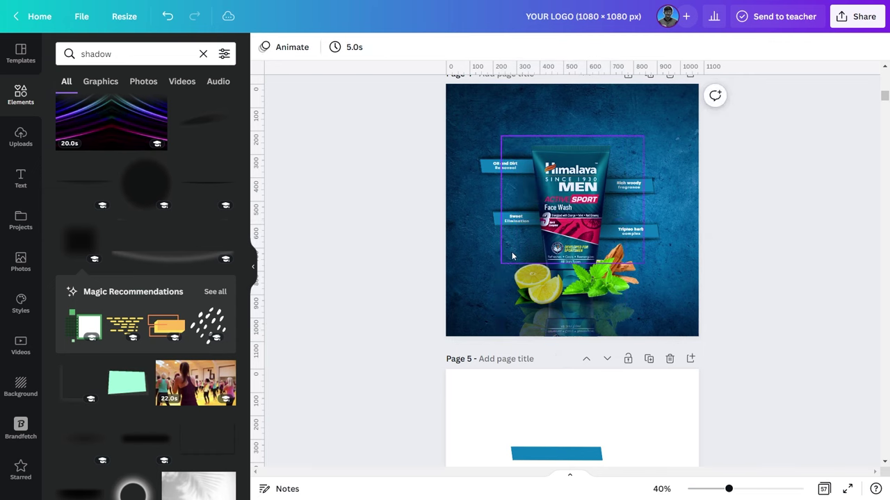
{"action": "left_click_drag", "start_coordinate": [512, 252], "coordinate": [513, 259]}
{"action": "left_click", "coordinate": [695, 274]}
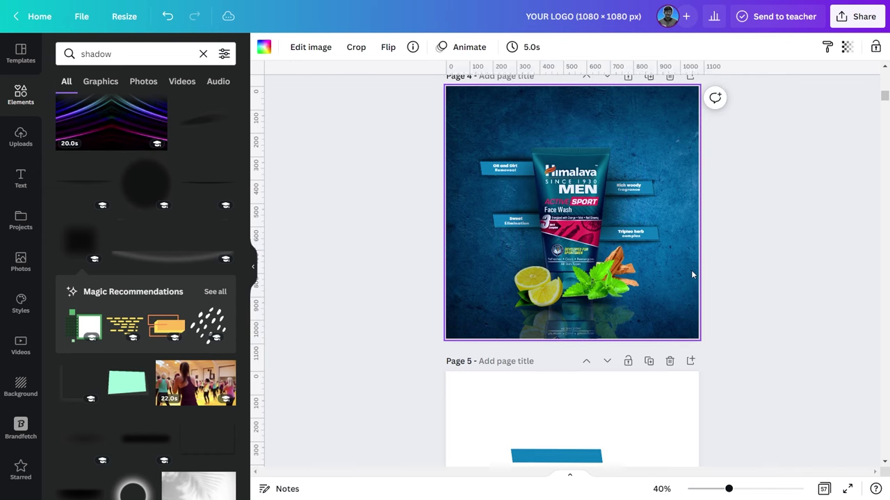
{"action": "scroll", "coordinate": [737, 426], "scroll_direction": "up", "scroll_amount": 1}
{"action": "left_click", "coordinate": [735, 490]}
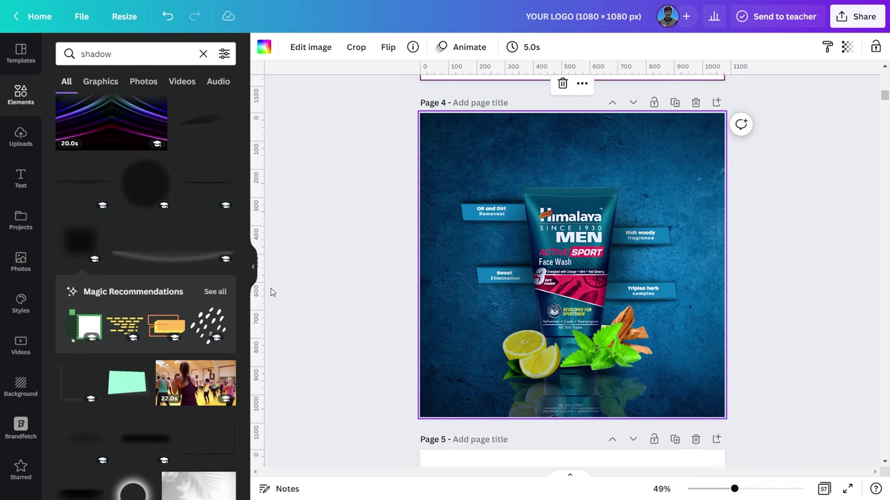
- Add a HIMALAYA heading at page 4's top left and start a body text line beneath it
{"action": "left_click", "coordinate": [20, 180]}
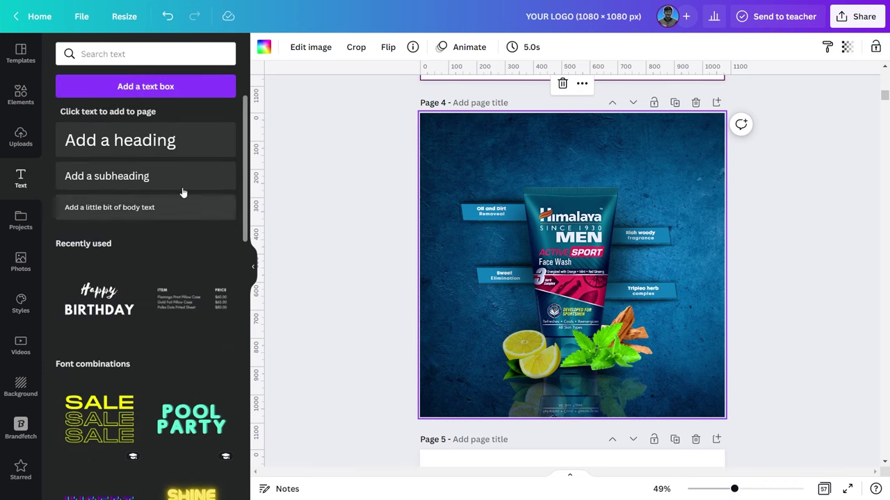
{"action": "left_click", "coordinate": [132, 140]}
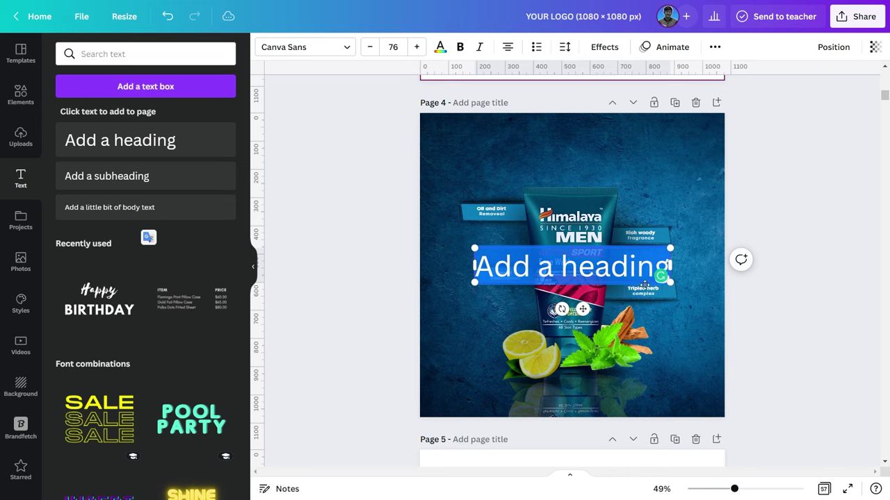
{"action": "key", "text": "BackSpace"}
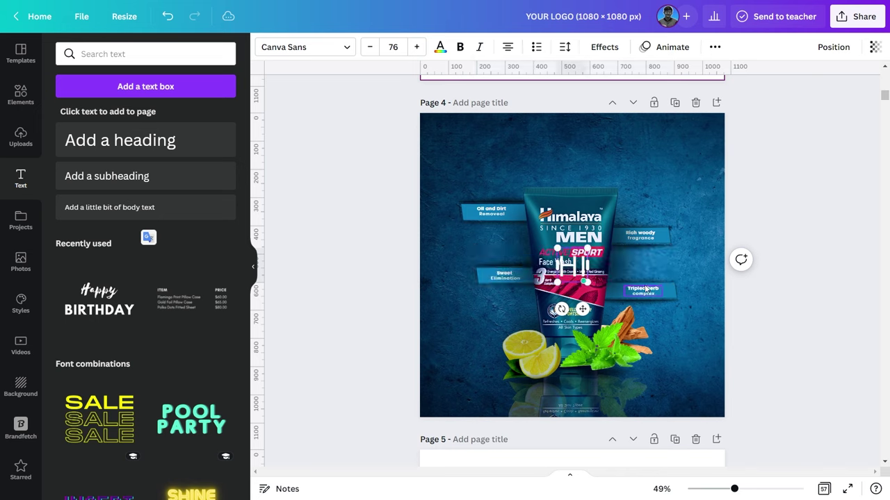
{"action": "type", "text": "MALA"}
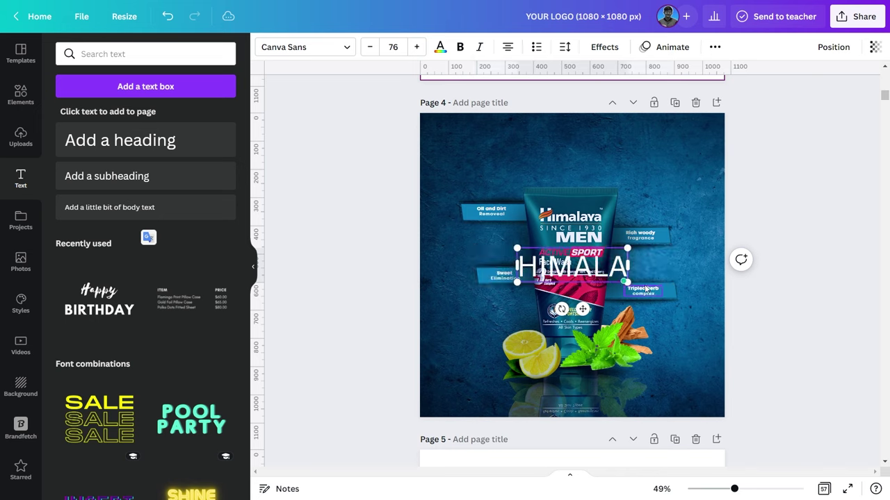
{"action": "type", "text": "YA"}
{"action": "left_click", "coordinate": [634, 186]}
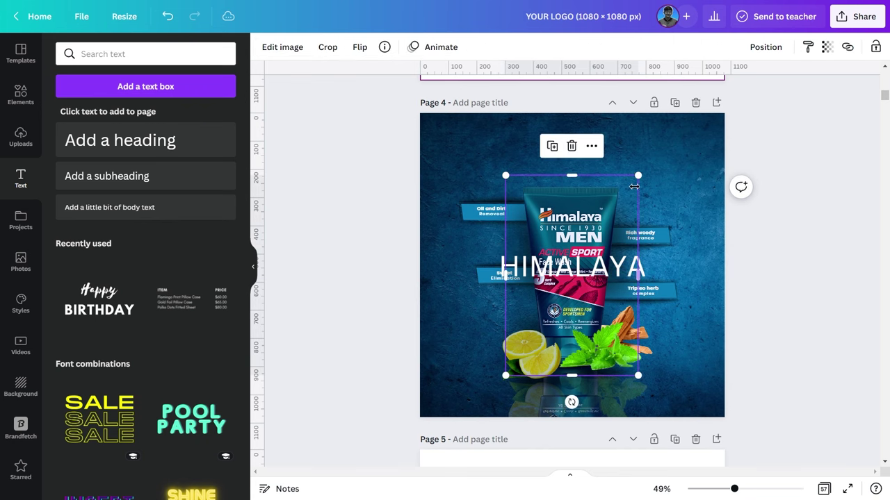
{"action": "left_click_drag", "start_coordinate": [574, 264], "coordinate": [550, 208]}
{"action": "left_click_drag", "start_coordinate": [522, 156], "coordinate": [514, 144]}
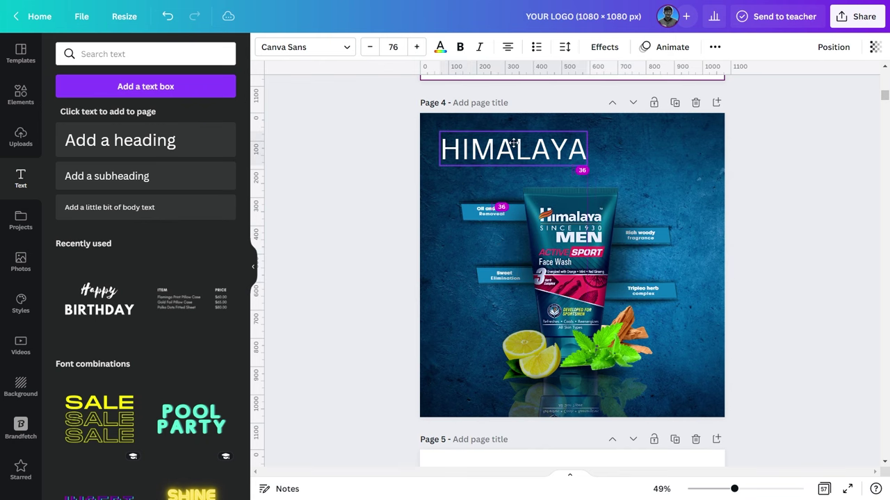
{"action": "left_click", "coordinate": [87, 207]}
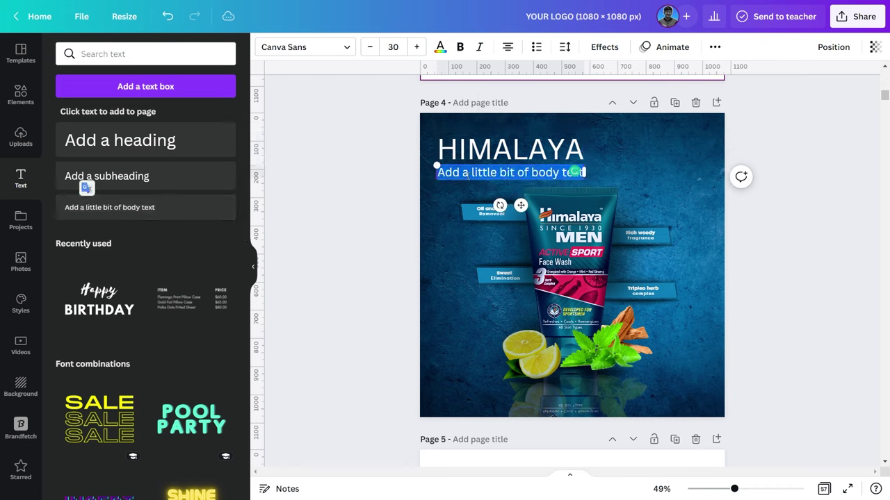
{"action": "type", "text": "SINCE 1930"}
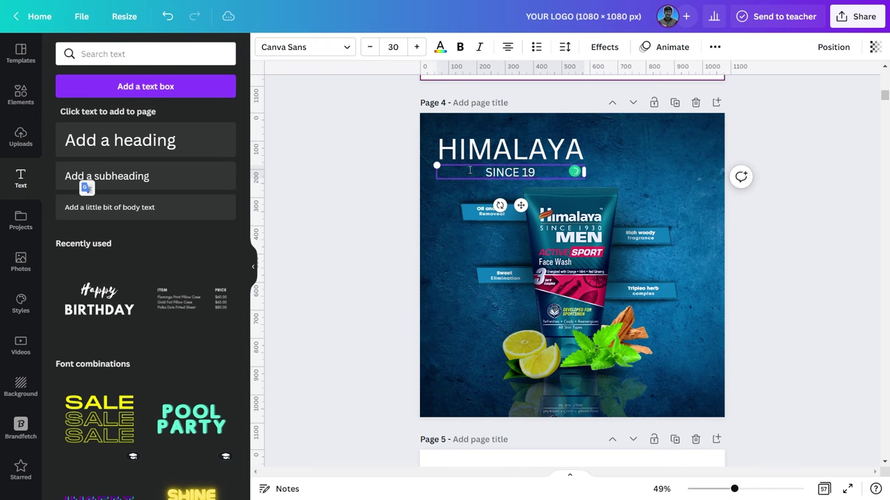
- Finish typing SINCE 1930, shrink HIMALAYA, and move SINCE 1930 up beneath it
{"action": "type", "text": "0"}
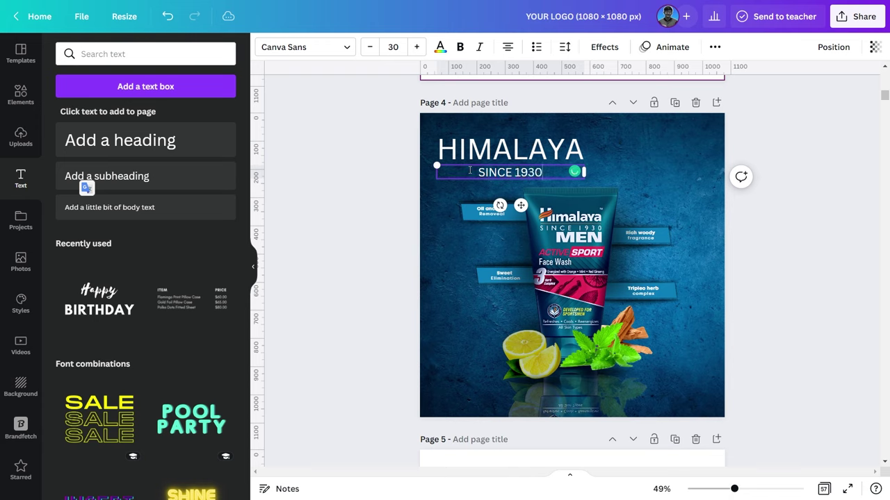
{"action": "left_click", "coordinate": [557, 150]}
{"action": "left_click_drag", "start_coordinate": [584, 163], "coordinate": [508, 147]}
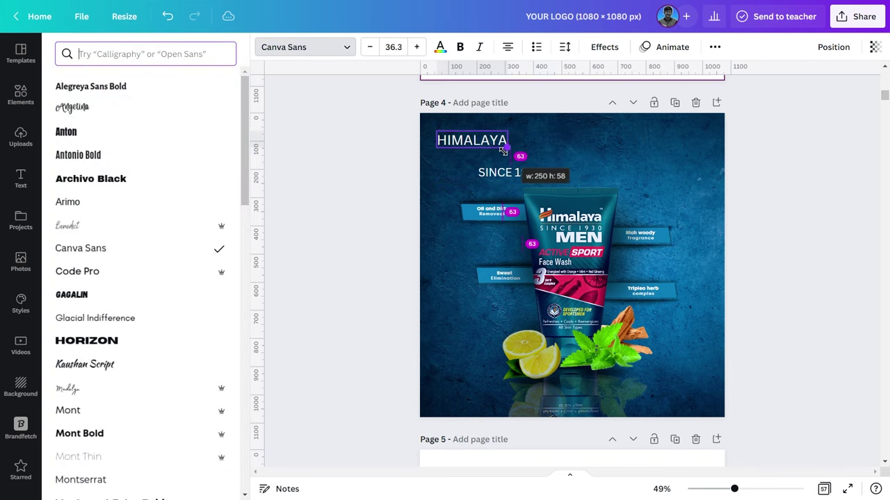
{"action": "mouse_move", "coordinate": [533, 178]}
{"action": "left_mouse_down"}
{"action": "mouse_move", "coordinate": [511, 160]}
{"action": "mouse_move", "coordinate": [464, 165]}
{"action": "left_mouse_up"}
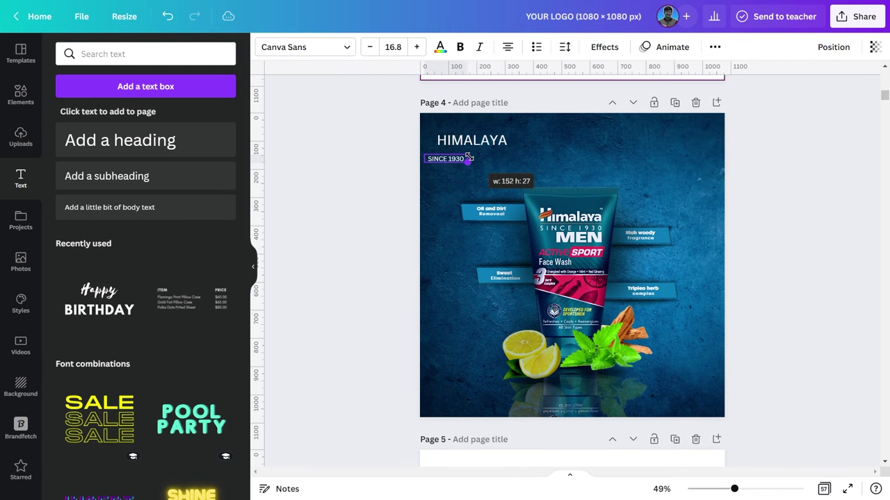
- Bold the HIMALAYA heading, enlarge it slightly, and nudge SINCE 1930 up under it
{"action": "left_click", "coordinate": [506, 146]}
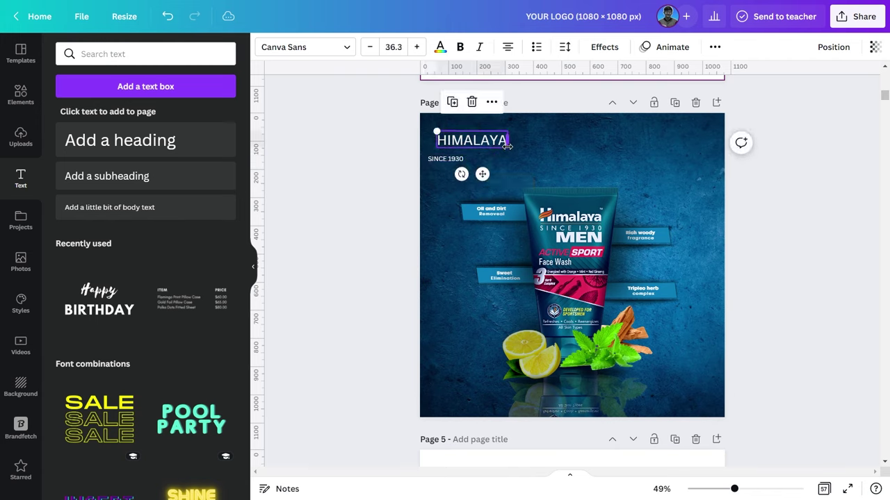
{"action": "key", "text": "ctrl+b"}
{"action": "left_click_drag", "start_coordinate": [506, 147], "coordinate": [510, 155]}
{"action": "left_click", "coordinate": [447, 162]}
{"action": "left_click_drag", "start_coordinate": [447, 160], "coordinate": [456, 153]}
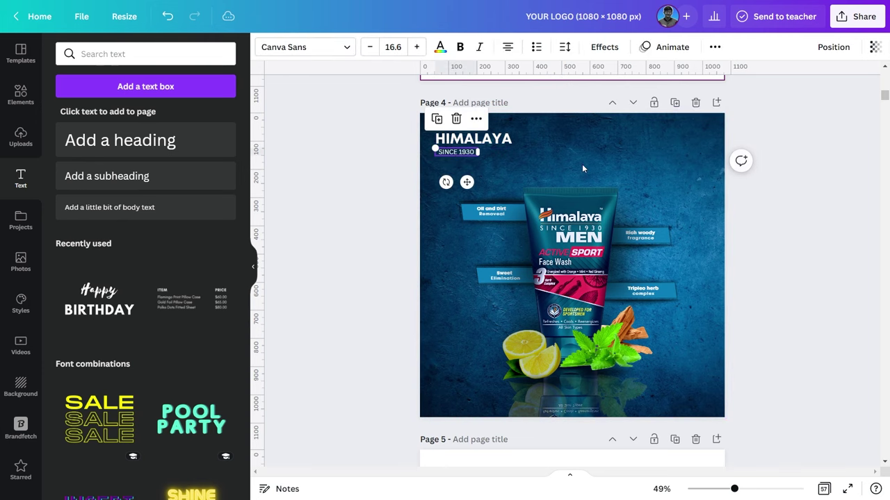
{"action": "left_click", "coordinate": [583, 164]}
{"action": "left_click", "coordinate": [474, 145]}
- Change the HIMALAYA heading font to Raleway
{"action": "key", "text": "ctrl+shift+f"}
{"action": "type", "text": "R"}
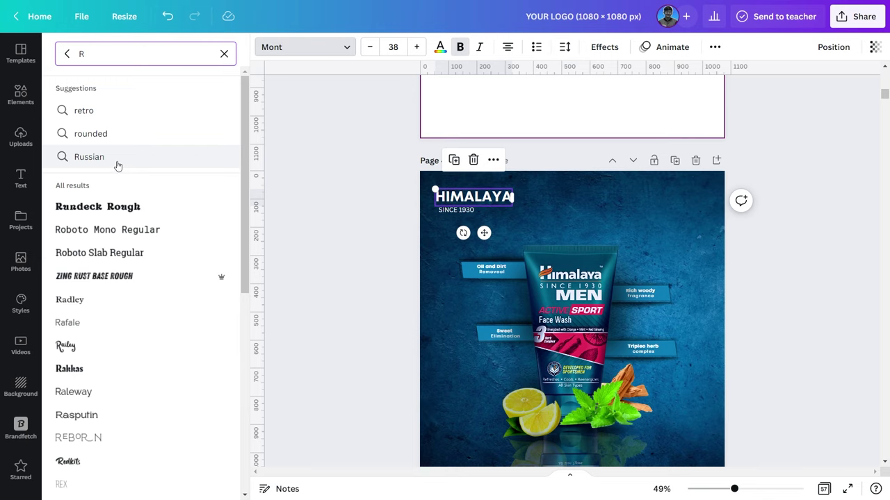
{"action": "scroll", "coordinate": [120, 172], "scroll_direction": "down", "scroll_amount": 3}
{"action": "scroll", "coordinate": [121, 174], "scroll_direction": "down", "scroll_amount": 1}
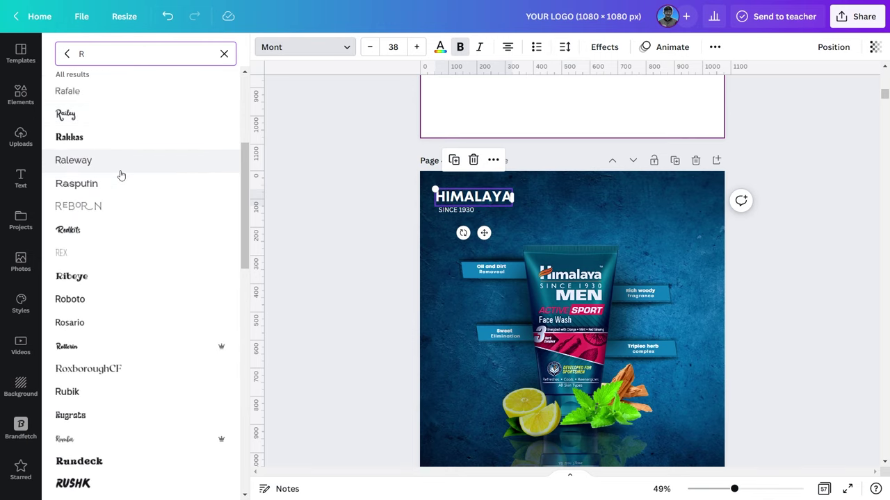
{"action": "scroll", "coordinate": [120, 175], "scroll_direction": "down", "scroll_amount": 1}
{"action": "key", "text": "BackSpace"}
{"action": "scroll", "coordinate": [136, 175], "scroll_direction": "down", "scroll_amount": 2}
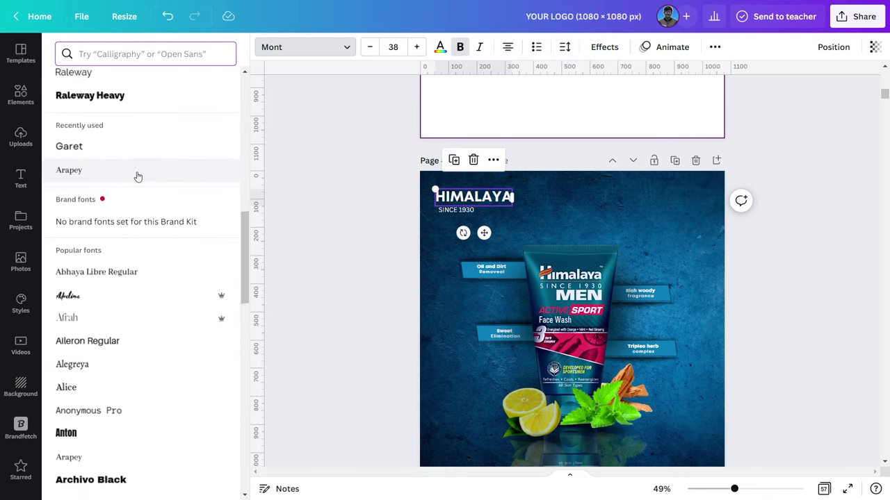
{"action": "scroll", "coordinate": [135, 175], "scroll_direction": "down", "scroll_amount": 3}
{"action": "scroll", "coordinate": [137, 176], "scroll_direction": "up", "scroll_amount": 3}
{"action": "scroll", "coordinate": [137, 175], "scroll_direction": "up", "scroll_amount": 5}
{"action": "scroll", "coordinate": [134, 178], "scroll_direction": "down", "scroll_amount": 1}
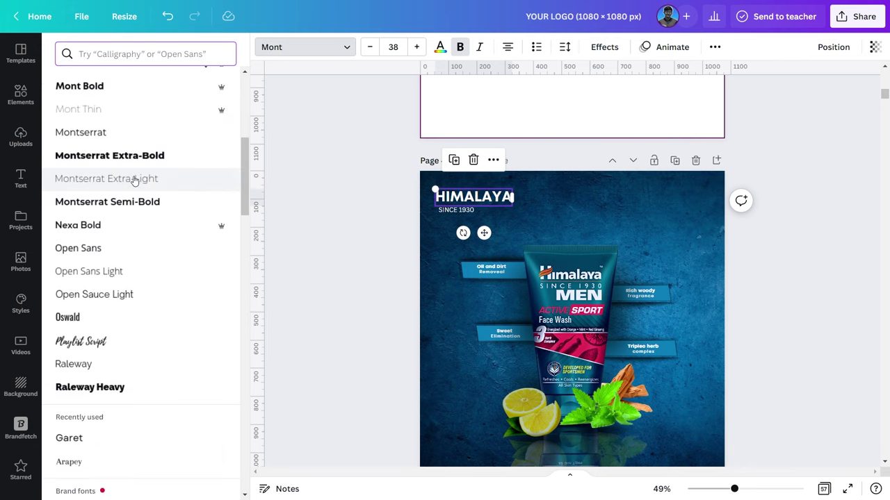
{"action": "left_click", "coordinate": [98, 364]}
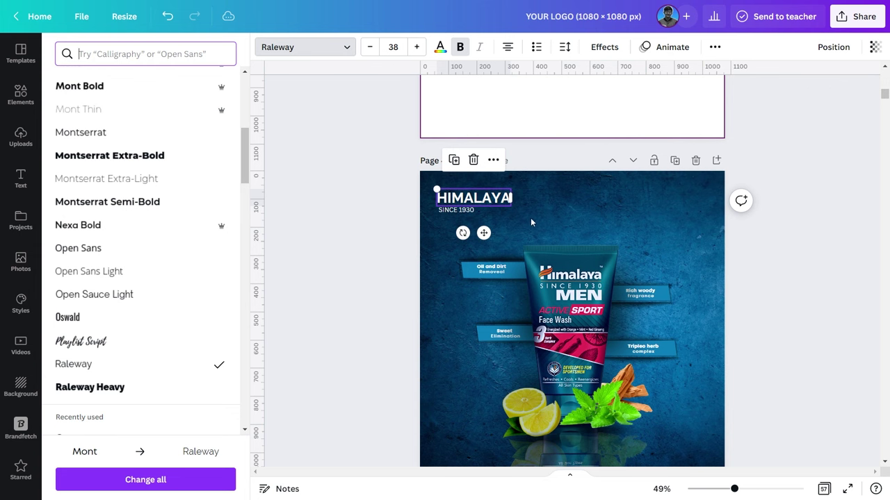
{"action": "key", "text": "Escape"}
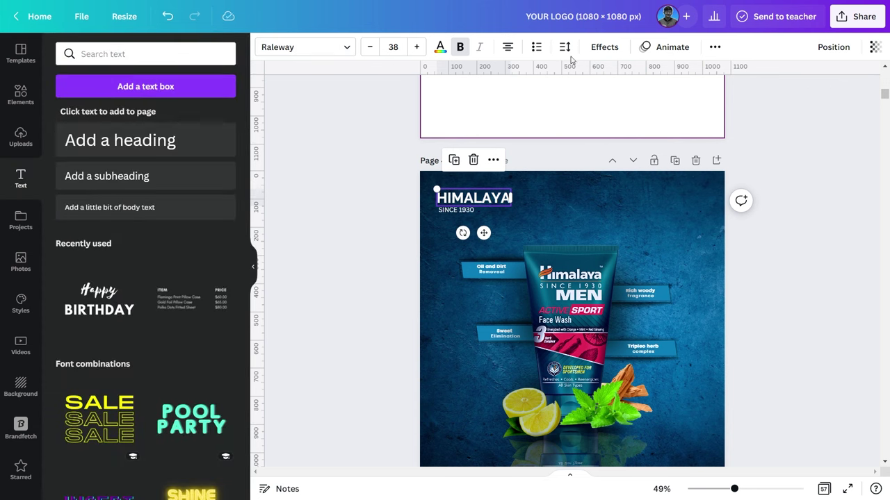
- Remove bold from HIMALAYA, widen its letter spacing, and shrink it slightly
{"action": "left_click", "coordinate": [567, 47]}
{"action": "left_click", "coordinate": [460, 47]}
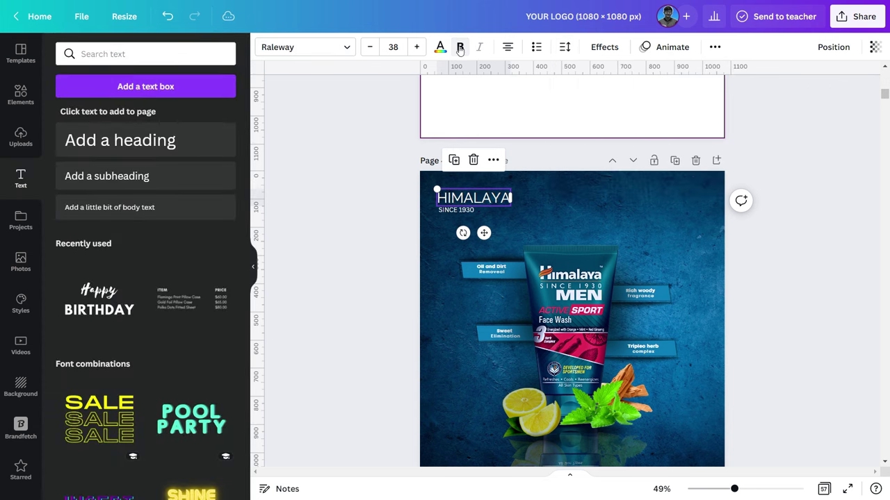
{"action": "left_click", "coordinate": [563, 49]}
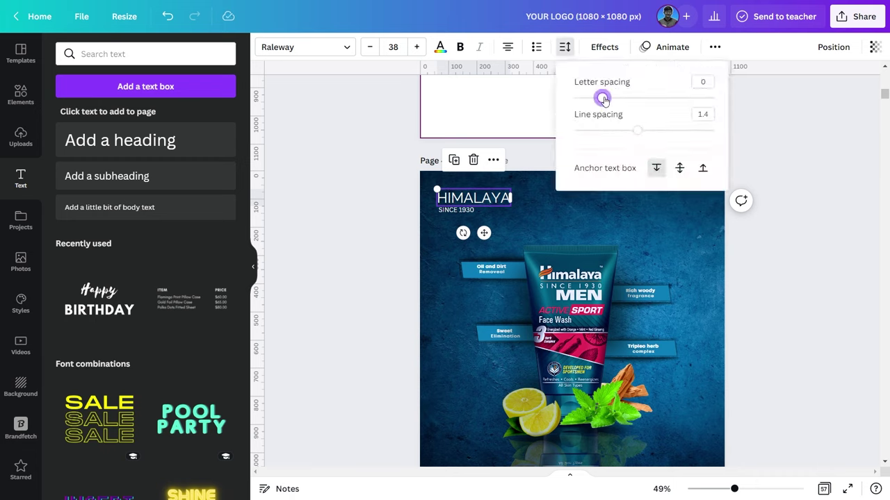
{"action": "left_click_drag", "start_coordinate": [604, 100], "coordinate": [607, 101]}
{"action": "left_click", "coordinate": [533, 218]}
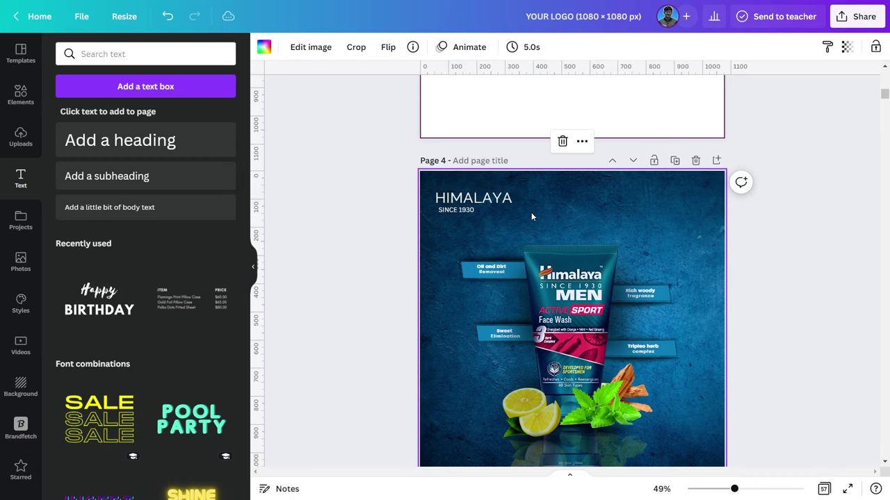
{"action": "left_click", "coordinate": [508, 206]}
{"action": "left_click_drag", "start_coordinate": [511, 206], "coordinate": [502, 198]}
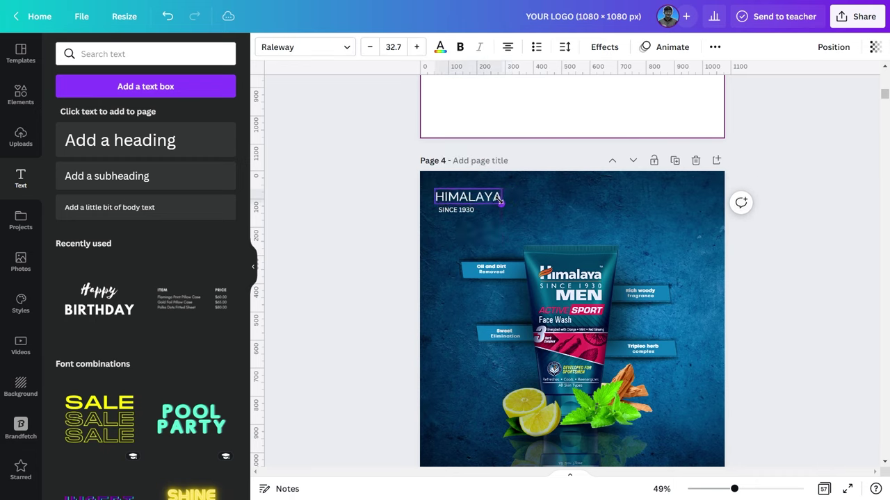
{"action": "left_click", "coordinate": [502, 203]}
- Give SINCE 1930 very wide letter spacing and widen its box to one line
{"action": "left_click", "coordinate": [476, 202]}
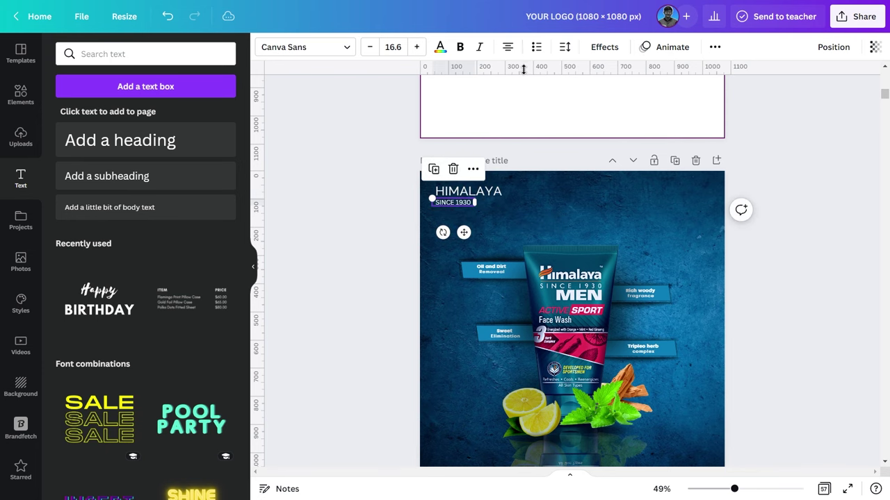
{"action": "left_click", "coordinate": [563, 47]}
{"action": "left_click_drag", "start_coordinate": [603, 98], "coordinate": [672, 99]}
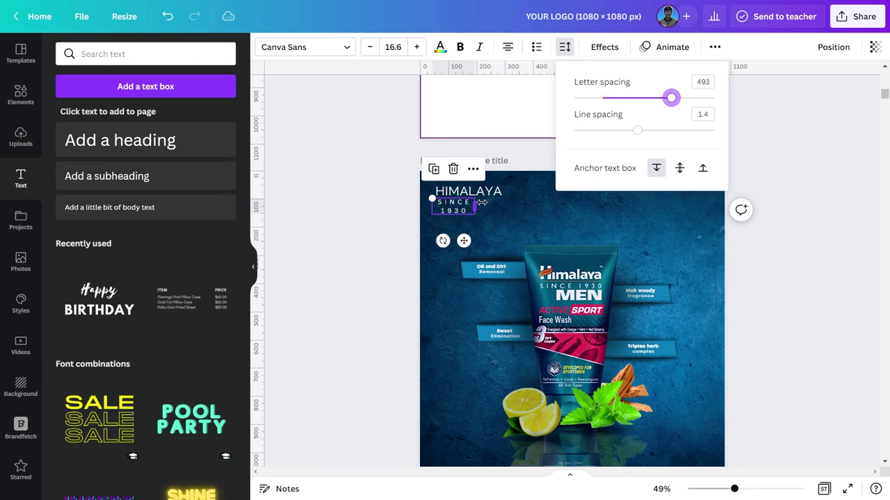
{"action": "left_click_drag", "start_coordinate": [482, 202], "coordinate": [507, 202]}
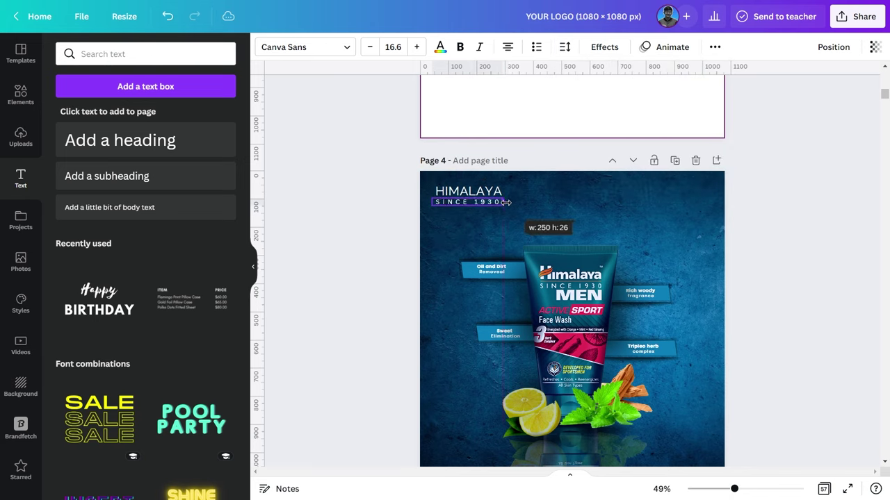
{"action": "left_click", "coordinate": [545, 207]}
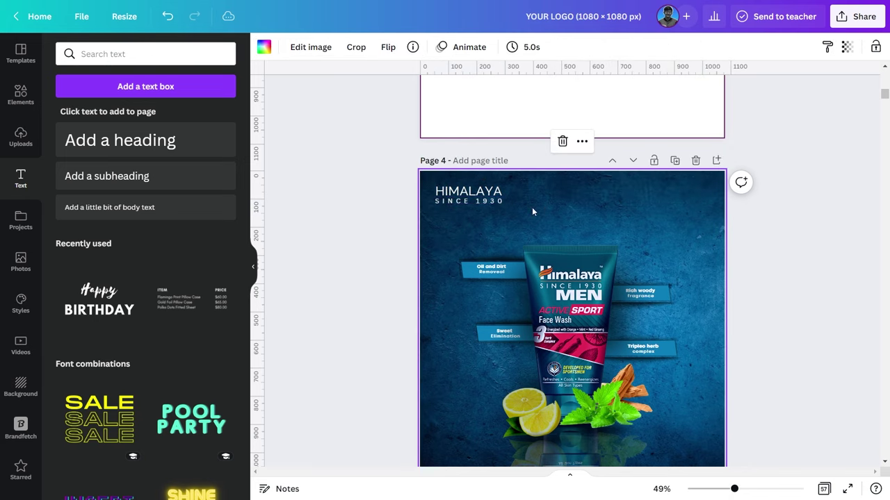
- Duplicate HIMALAYA below SINCE 1930 and change the copy's text to MAN
{"action": "left_click", "coordinate": [476, 193]}
{"action": "left_click_drag", "start_coordinate": [476, 194], "coordinate": [473, 212]}
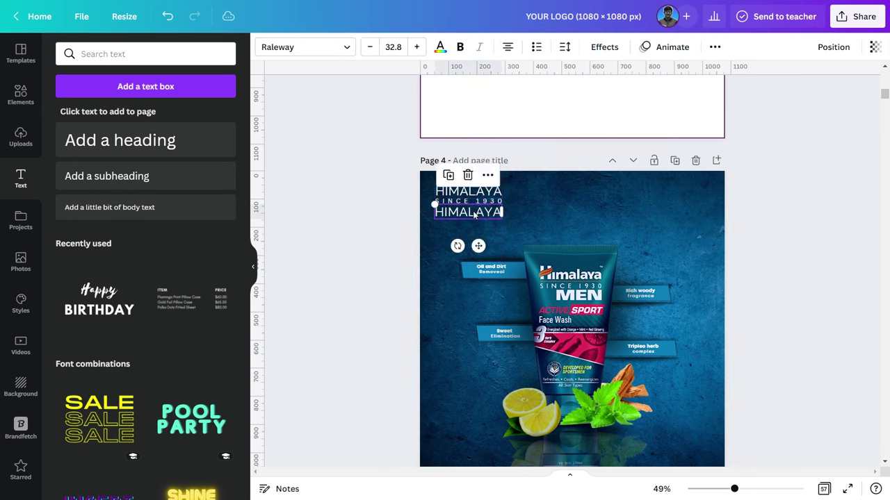
{"action": "double_click", "coordinate": [492, 212]}
{"action": "type", "text": "MAN"}
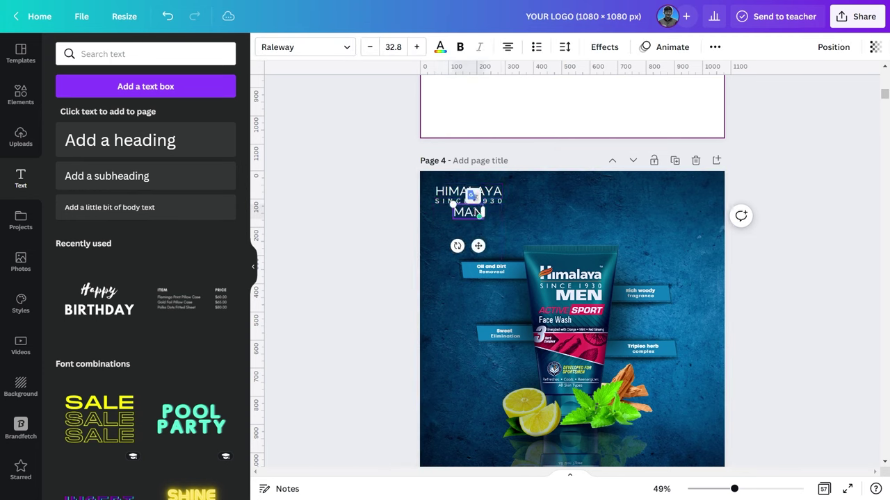
{"action": "left_click", "coordinate": [527, 221]}
- Left-align MAN under HIMALAYA, enlarge it slightly, and select all three title lines
{"action": "left_click", "coordinate": [470, 213]}
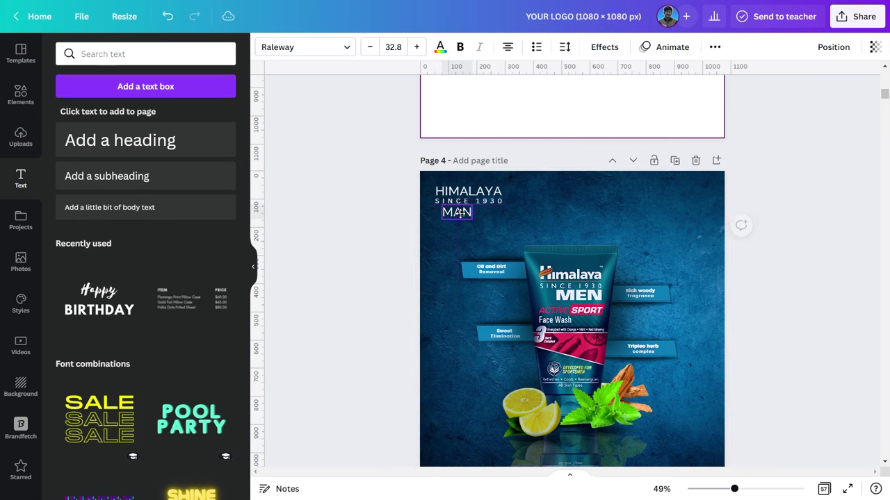
{"action": "left_click_drag", "start_coordinate": [470, 213], "coordinate": [452, 213]}
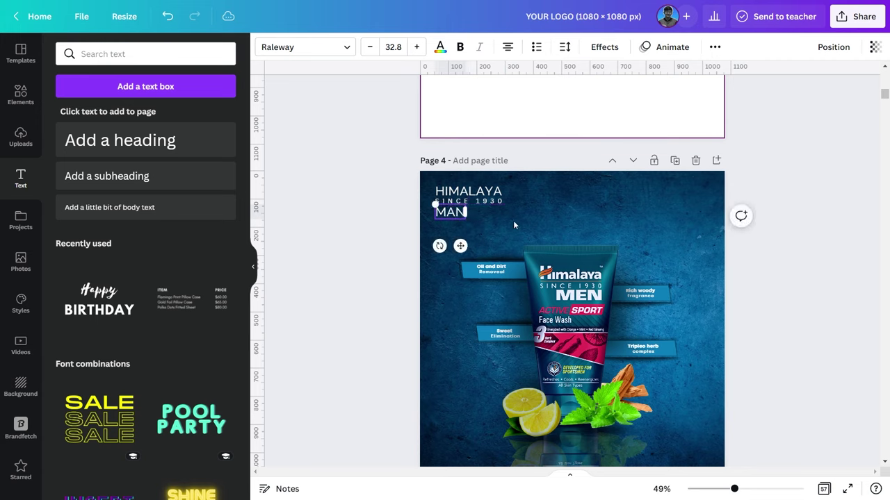
{"action": "left_click", "coordinate": [513, 220]}
{"action": "left_click", "coordinate": [458, 217]}
{"action": "left_click_drag", "start_coordinate": [466, 219], "coordinate": [470, 225]}
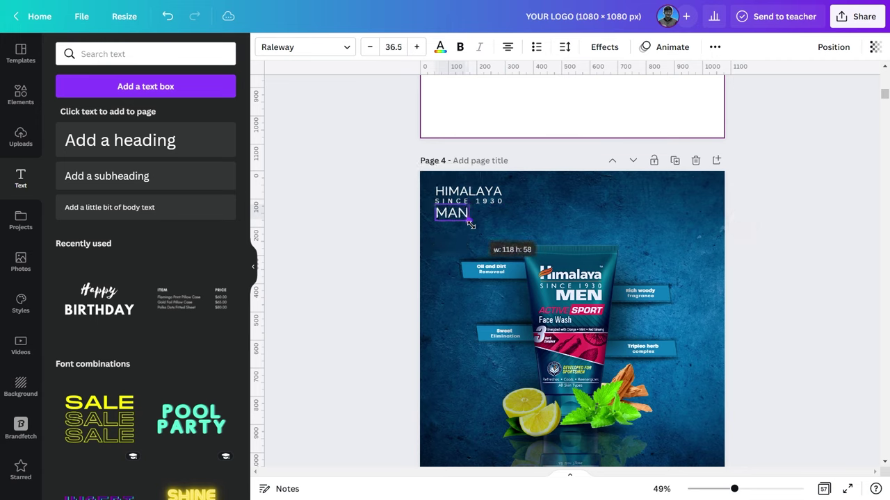
{"action": "left_click", "coordinate": [565, 223]}
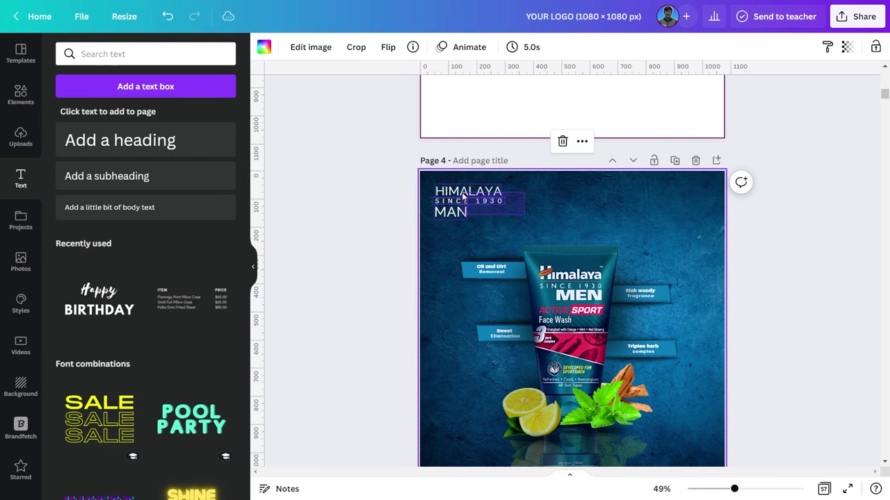
{"action": "mouse_move", "coordinate": [463, 197]}
{"action": "left_mouse_down"}
{"action": "mouse_move", "coordinate": [515, 219]}
{"action": "mouse_move", "coordinate": [476, 210]}
{"action": "left_mouse_up"}
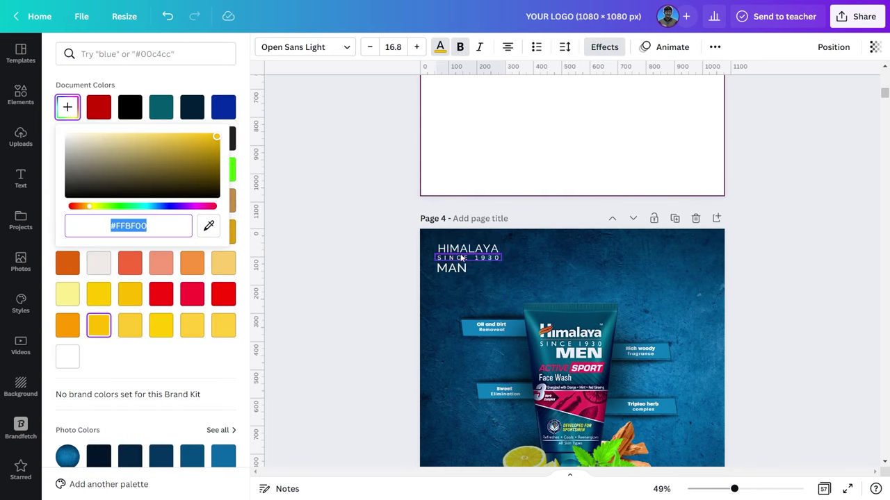
- Apply custom colour #2EDAFF to the selected title text and make HIMALAYA bold
{"action": "left_click", "coordinate": [67, 105]}
{"action": "type", "text": "#2EDAFF"}
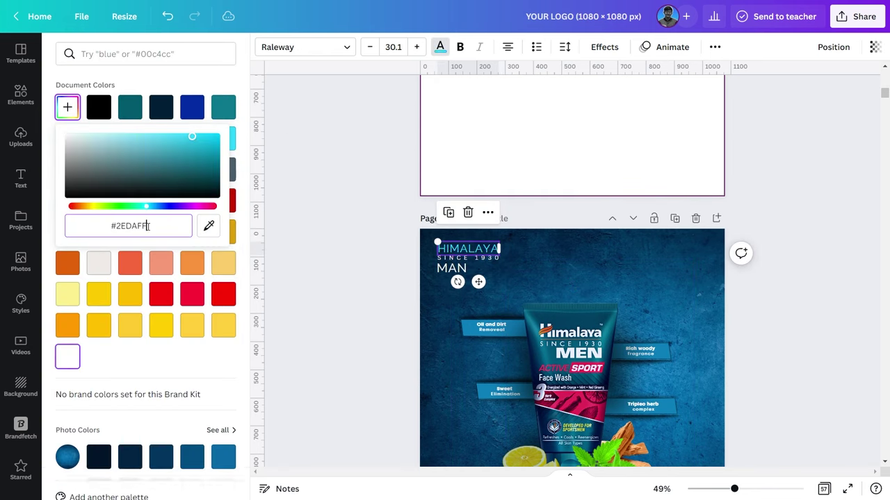
{"action": "key", "text": "Return"}
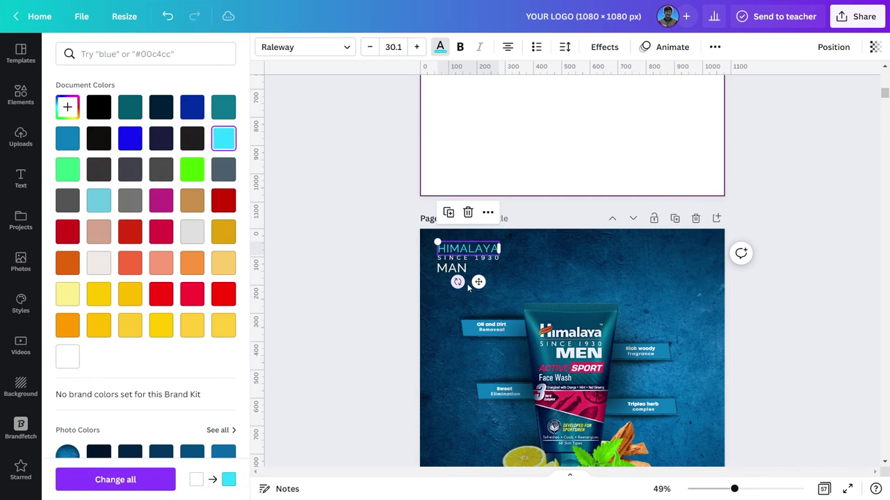
{"action": "left_click", "coordinate": [461, 46]}
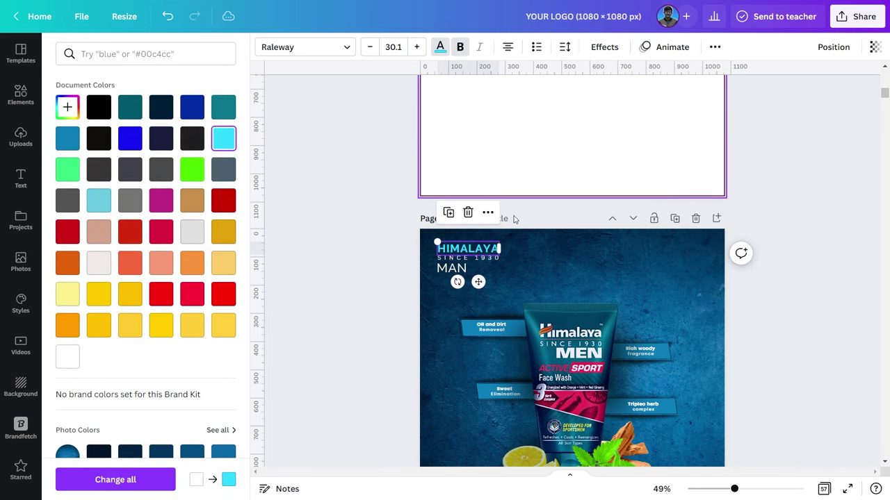
- Recolour SINCE 1930 golden yellow #FFCB30
{"action": "left_click", "coordinate": [468, 257]}
{"action": "left_click", "coordinate": [440, 46]}
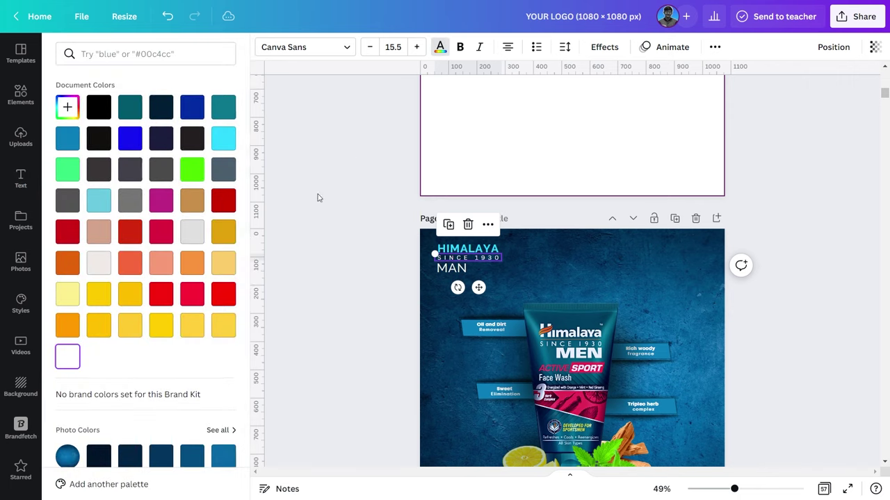
{"action": "left_click", "coordinate": [130, 326]}
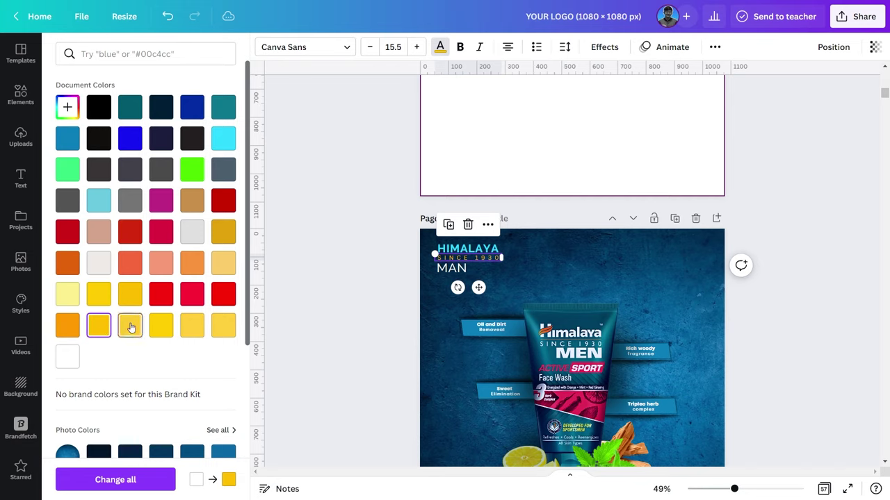
{"action": "left_click", "coordinate": [130, 323]}
{"action": "left_click", "coordinate": [68, 108]}
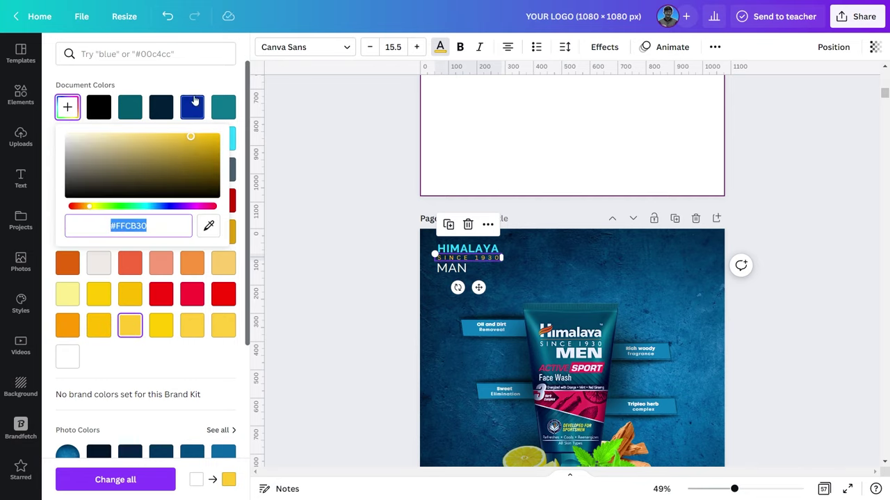
{"action": "left_click", "coordinate": [204, 77]}
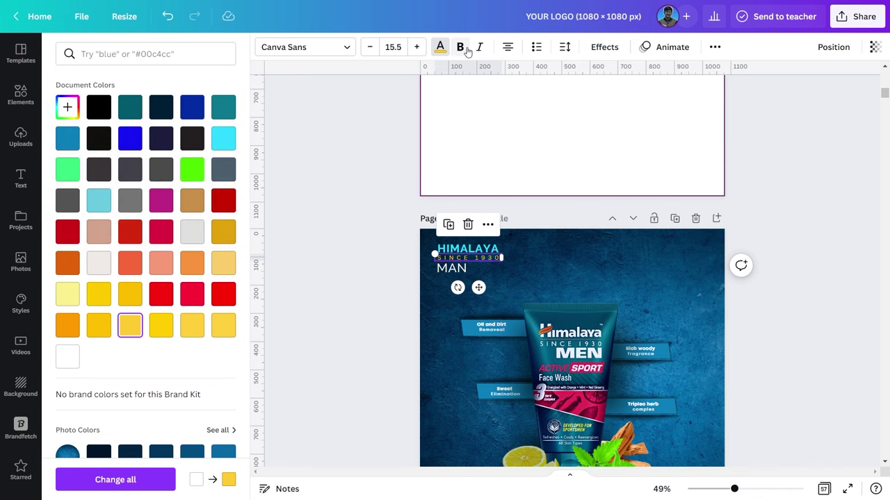
- Recolour the word MAN cyan #2EDAFF
{"action": "left_click", "coordinate": [452, 268]}
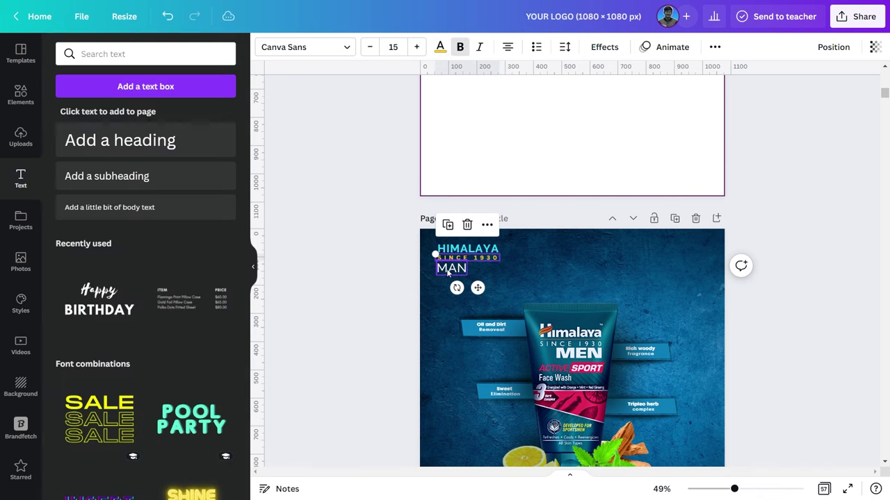
{"action": "left_click", "coordinate": [439, 49]}
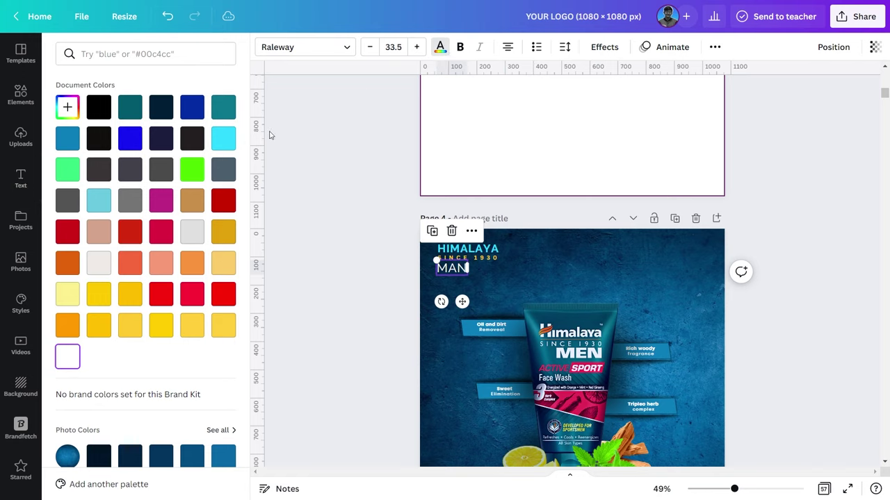
{"action": "left_click", "coordinate": [67, 107]}
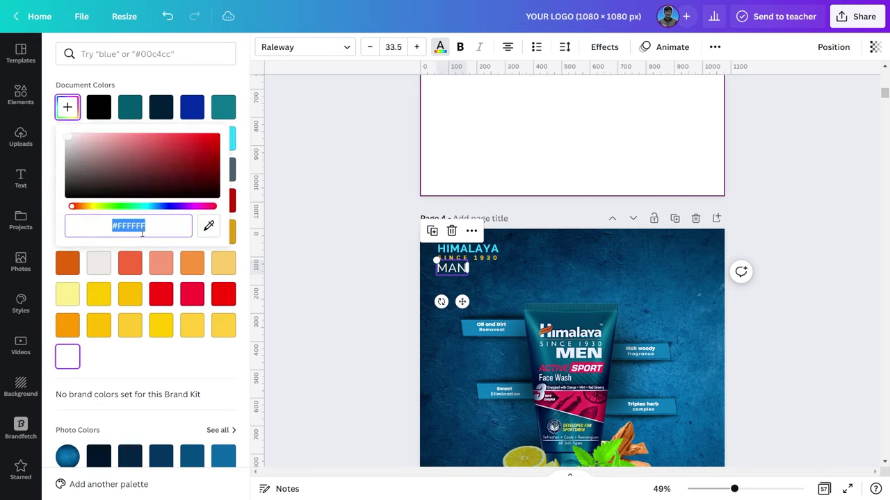
{"action": "type", "text": "#2EDAFF"}
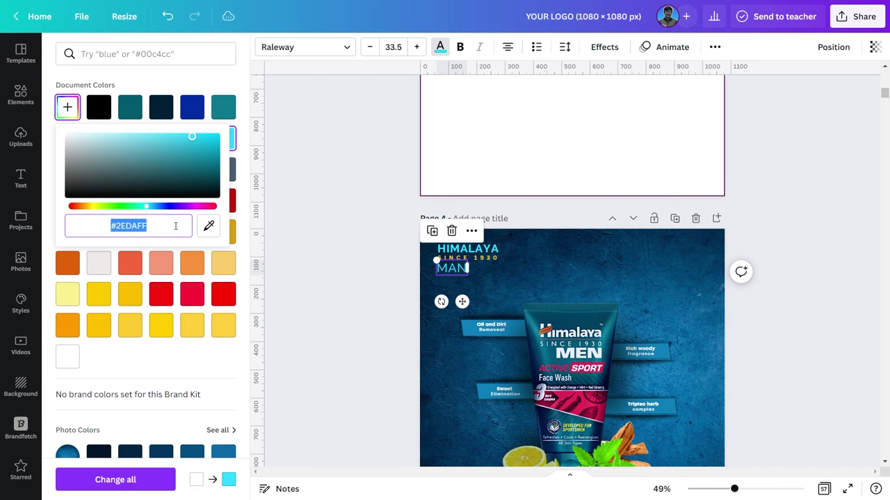
{"action": "key", "text": "Return"}
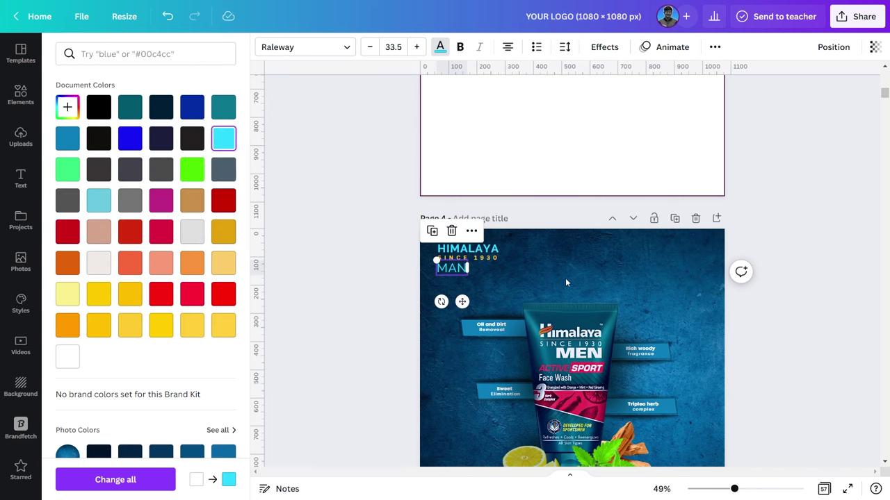
{"action": "key", "text": "Escape"}
{"action": "left_click", "coordinate": [563, 278]}
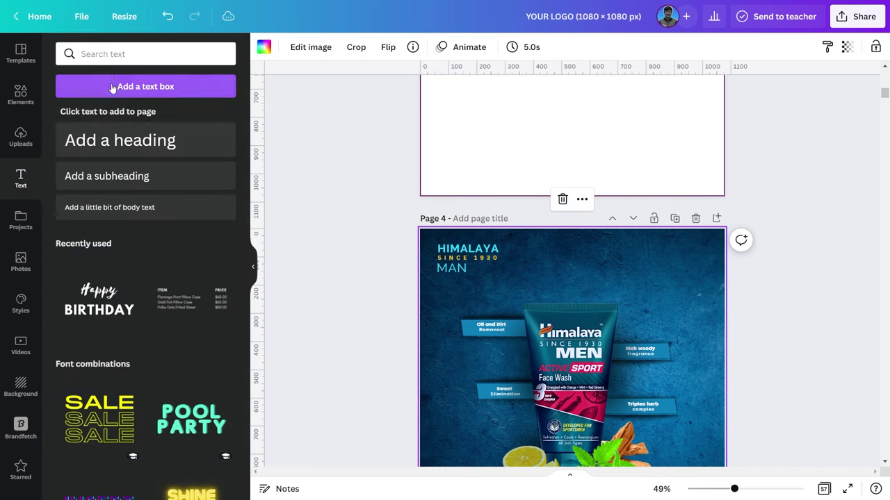
{"action": "left_click", "coordinate": [21, 95]}
- Search elements for SHADOW and stretch a thin shadow strip across SINCE 1930
{"action": "left_click", "coordinate": [110, 56]}
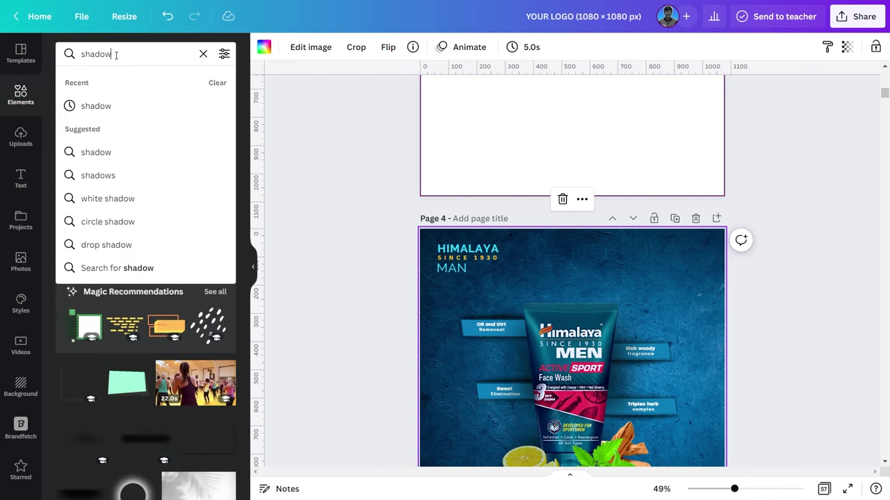
{"action": "double_click", "coordinate": [113, 54]}
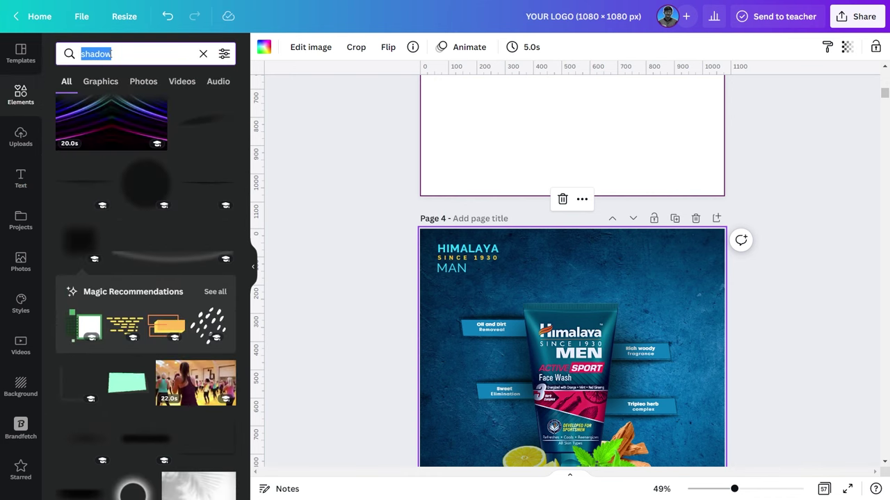
{"action": "type", "text": "SHADO"}
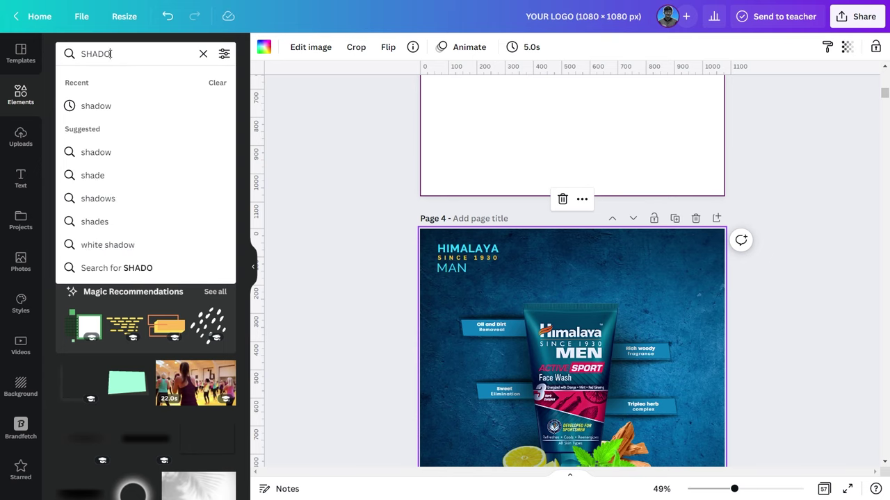
{"action": "type", "text": "W"}
{"action": "key", "text": "Return"}
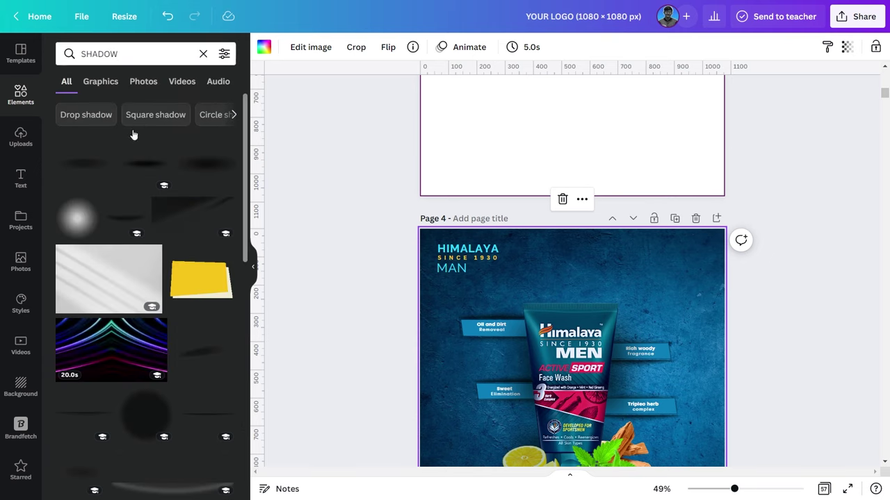
{"action": "scroll", "coordinate": [105, 243], "scroll_direction": "down", "scroll_amount": 3}
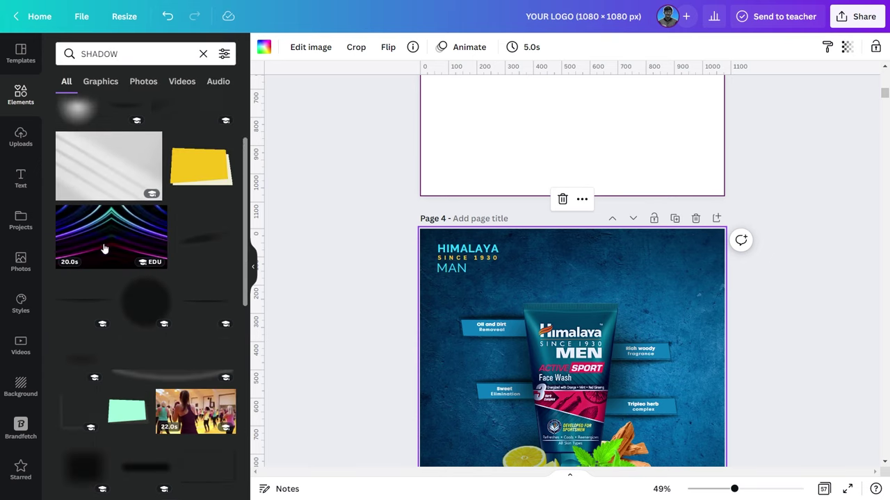
{"action": "left_click", "coordinate": [86, 299]}
{"action": "left_click_drag", "start_coordinate": [585, 416], "coordinate": [533, 317]}
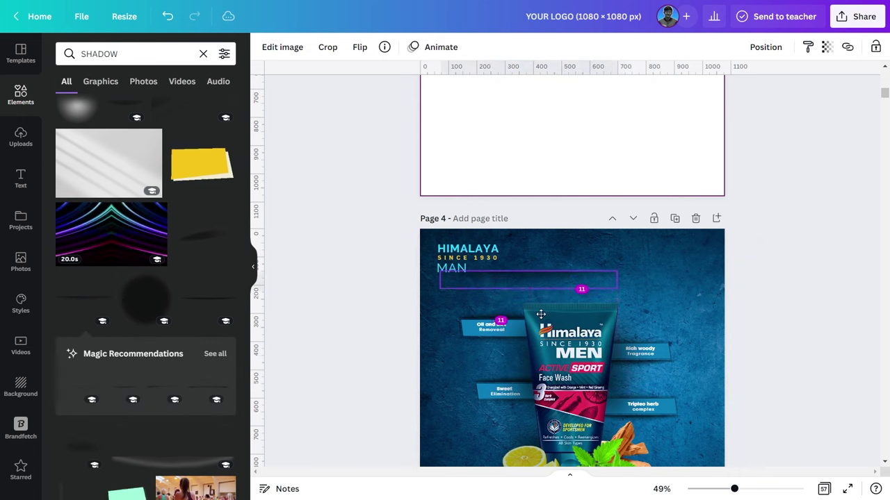
{"action": "mouse_move", "coordinate": [613, 286]}
{"action": "left_mouse_down"}
{"action": "mouse_move", "coordinate": [484, 278]}
{"action": "mouse_move", "coordinate": [459, 256]}
{"action": "left_mouse_up"}
{"action": "left_click_drag", "start_coordinate": [734, 489], "coordinate": [761, 488]}
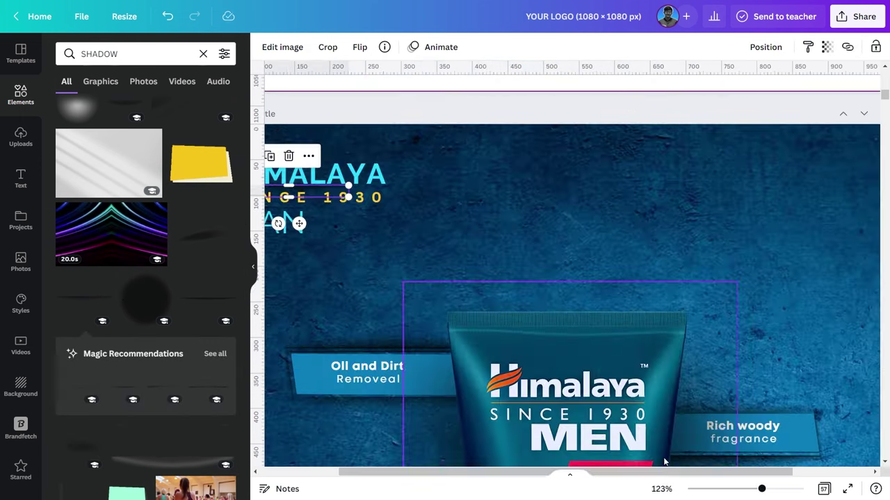
{"action": "left_click_drag", "start_coordinate": [455, 201], "coordinate": [501, 215]}
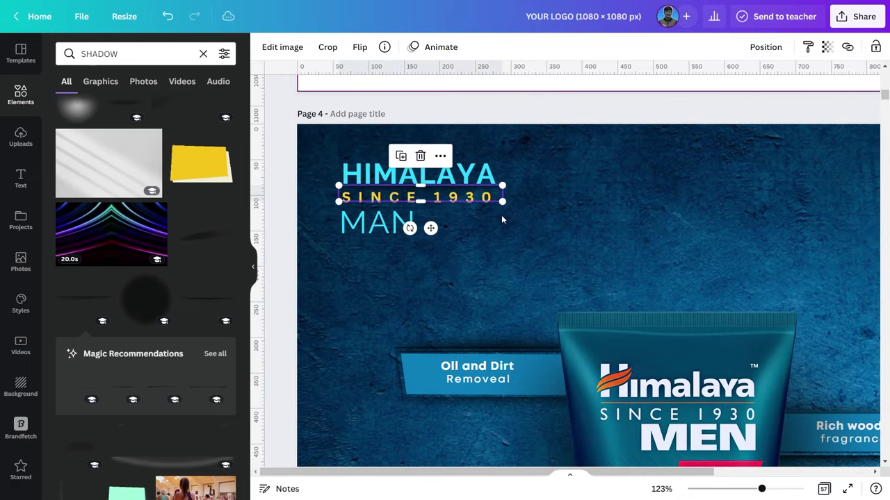
{"action": "left_click", "coordinate": [501, 215]}
- Flip the shadow behind HIMALAYA, then duplicate it down to the MAN line, flipped
{"action": "scroll", "coordinate": [501, 215], "scroll_direction": "down", "scroll_amount": 1}
{"action": "left_click", "coordinate": [502, 166]}
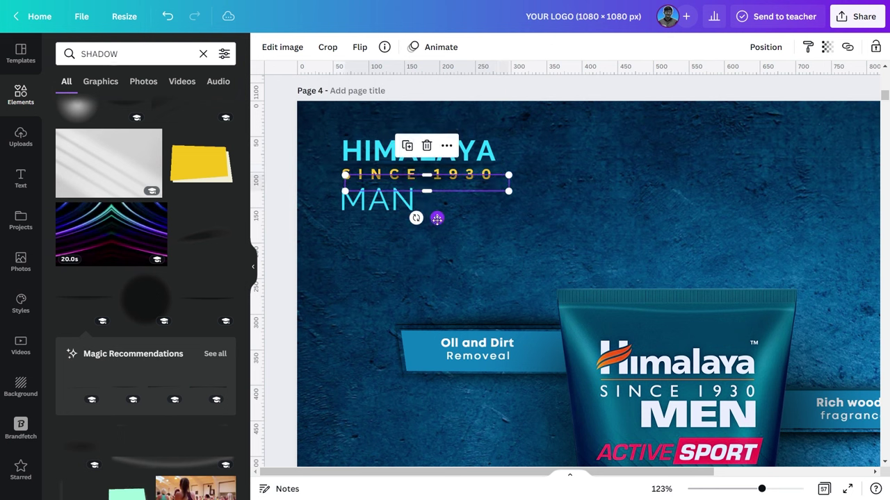
{"action": "left_click_drag", "start_coordinate": [423, 208], "coordinate": [430, 180]}
{"action": "left_click", "coordinate": [360, 46]}
{"action": "left_click", "coordinate": [377, 98]}
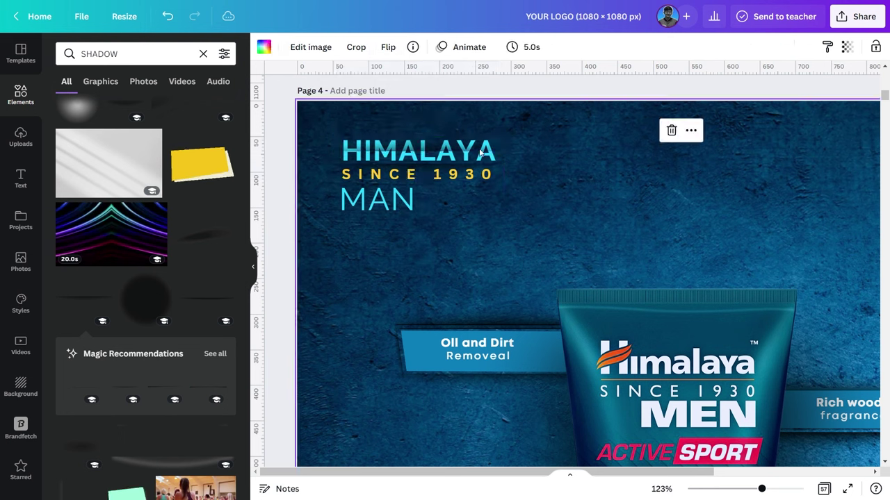
{"action": "left_click_drag", "start_coordinate": [465, 149], "coordinate": [433, 120]}
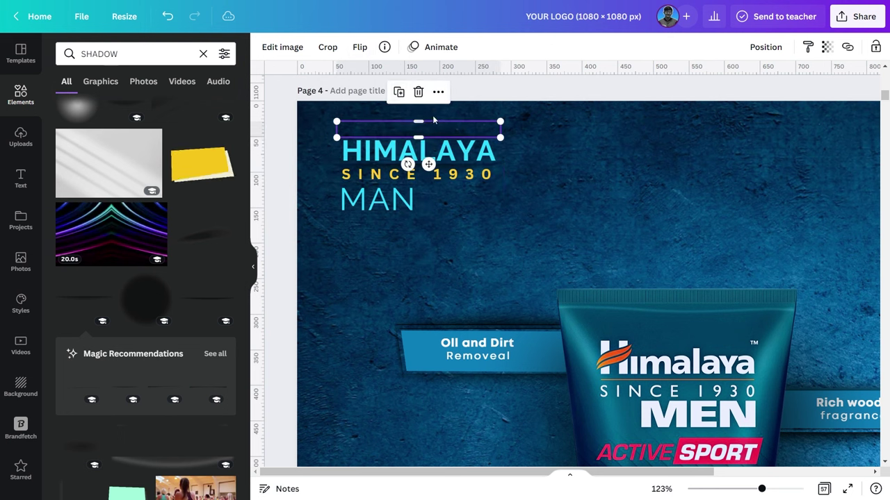
{"action": "left_click", "coordinate": [398, 92]}
{"action": "mouse_move", "coordinate": [428, 174]}
{"action": "left_mouse_down"}
{"action": "mouse_move", "coordinate": [430, 268]}
{"action": "mouse_move", "coordinate": [431, 196]}
{"action": "left_mouse_up"}
{"action": "left_click", "coordinate": [359, 46]}
{"action": "left_click", "coordinate": [369, 99]}
{"action": "left_click", "coordinate": [566, 207]}
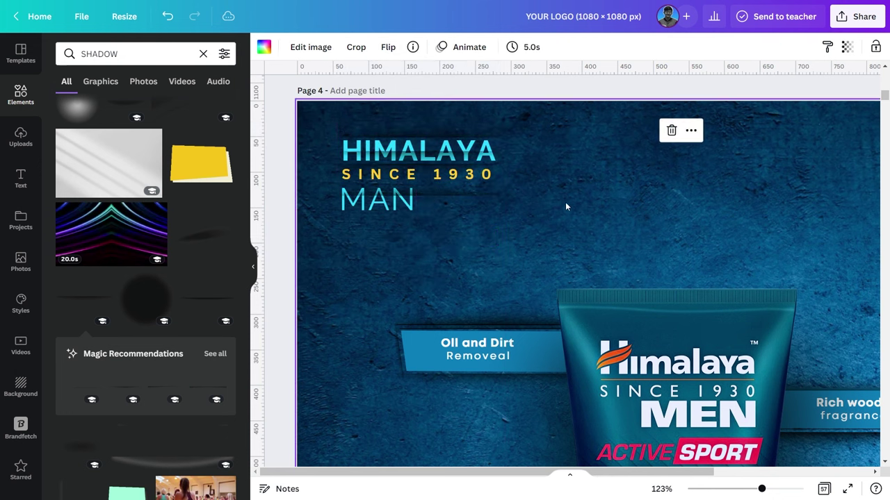
- Adjust the shadows behind HIMALAYA, SINCE 1930 and MAN, adding a flipped copy below MAN
{"action": "left_click", "coordinate": [422, 152]}
{"action": "left_click_drag", "start_coordinate": [422, 151], "coordinate": [424, 156]}
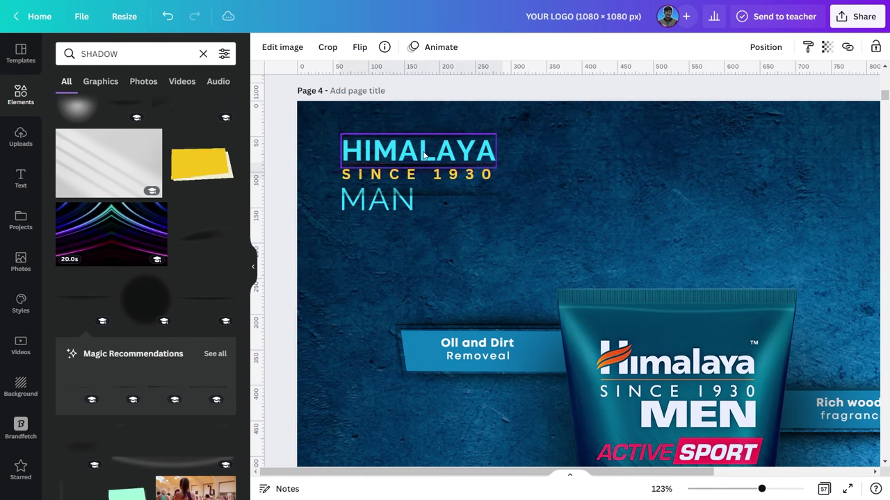
{"action": "left_click", "coordinate": [520, 211]}
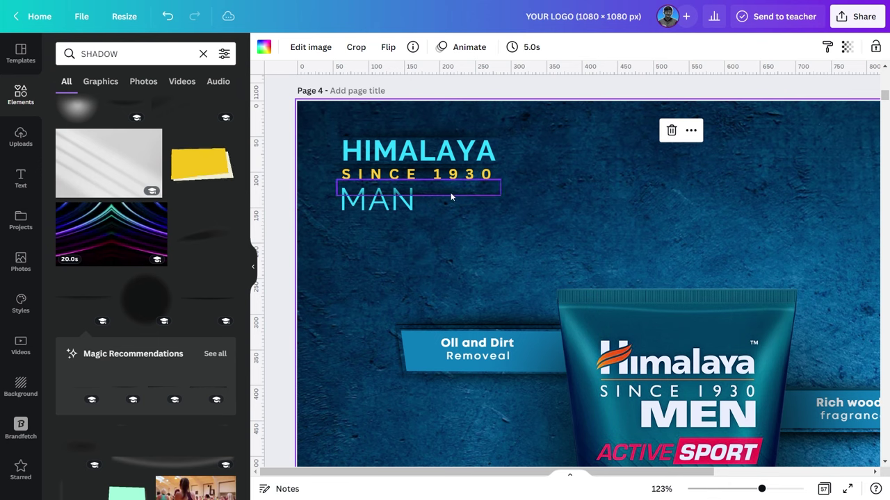
{"action": "left_click", "coordinate": [410, 163]}
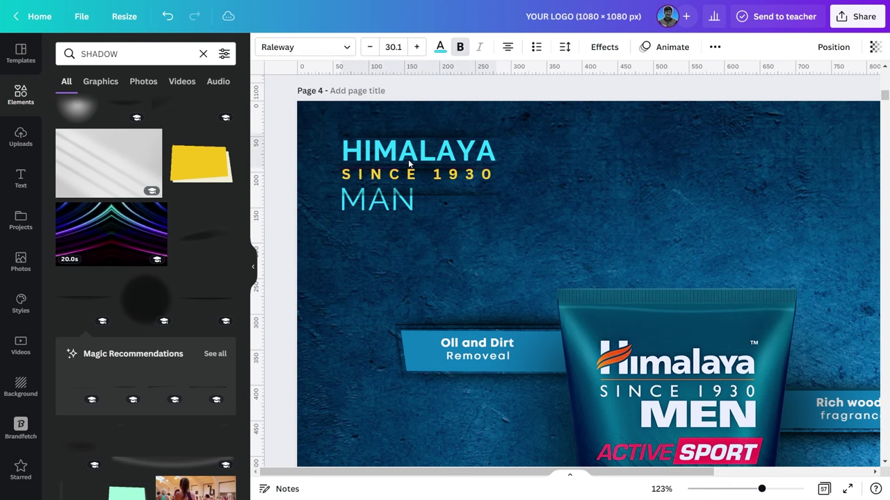
{"action": "left_click", "coordinate": [458, 194]}
{"action": "left_click_drag", "start_coordinate": [458, 195], "coordinate": [458, 184]}
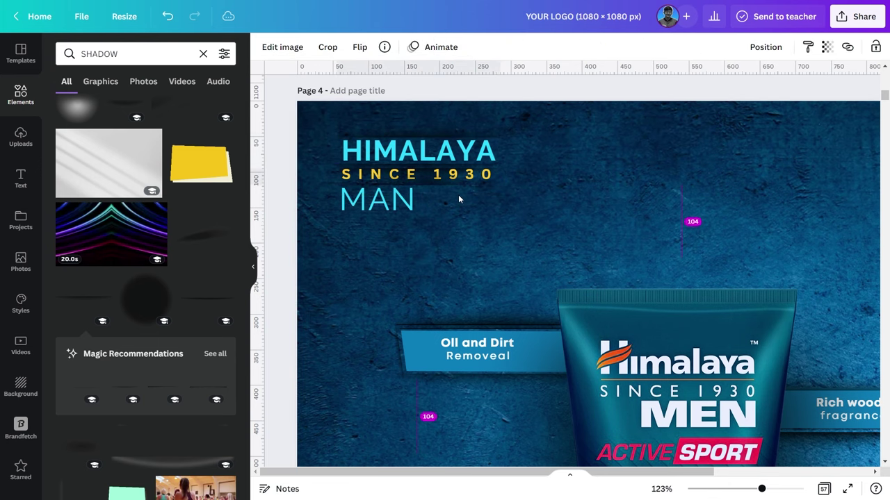
{"action": "left_click", "coordinate": [402, 140]}
{"action": "mouse_move", "coordinate": [438, 246]}
{"action": "left_mouse_down"}
{"action": "mouse_move", "coordinate": [433, 255]}
{"action": "mouse_move", "coordinate": [437, 212]}
{"action": "left_mouse_up"}
{"action": "left_click", "coordinate": [438, 227]}
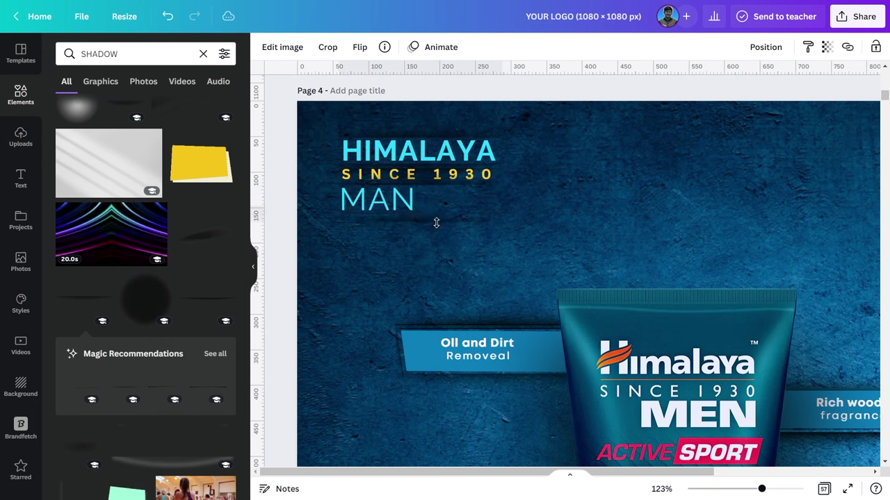
{"action": "left_click", "coordinate": [360, 46]}
{"action": "left_click", "coordinate": [374, 103]}
{"action": "left_click", "coordinate": [528, 238]}
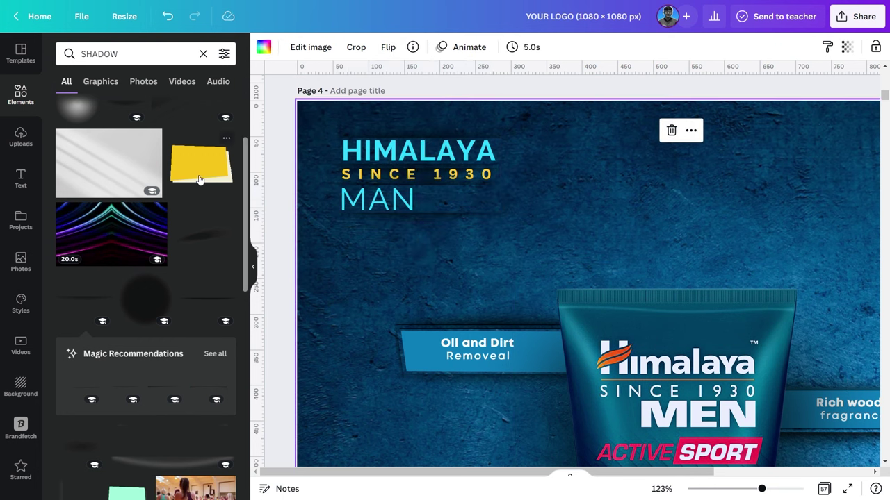
{"action": "left_click", "coordinate": [203, 53]}
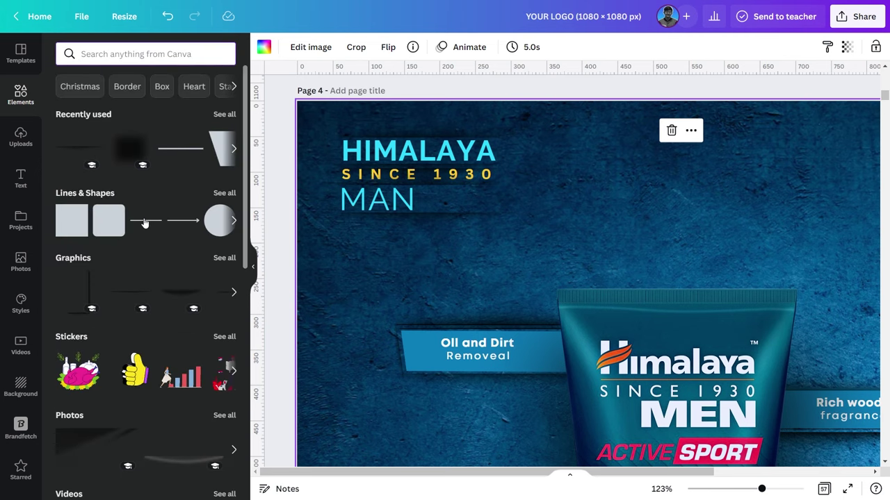
- Draw a straight line and colour it cyan #2EDAFF
{"action": "left_click_drag", "start_coordinate": [144, 223], "coordinate": [477, 228]}
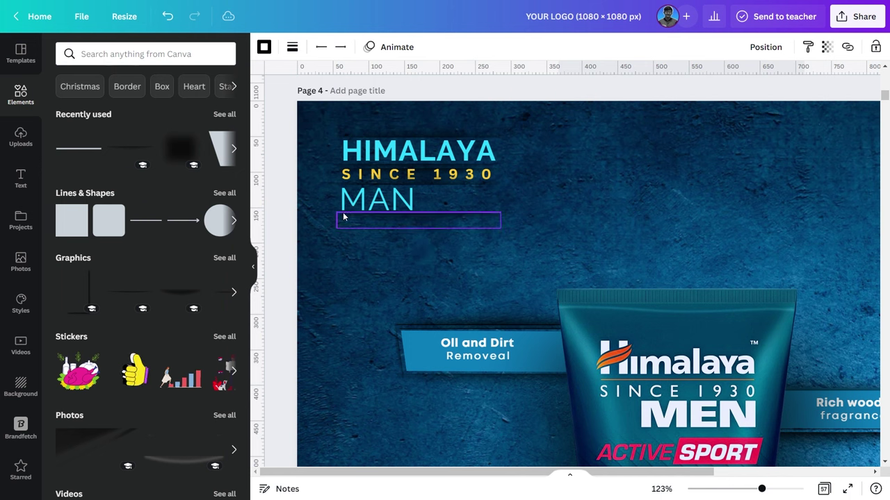
{"action": "left_click", "coordinate": [264, 46]}
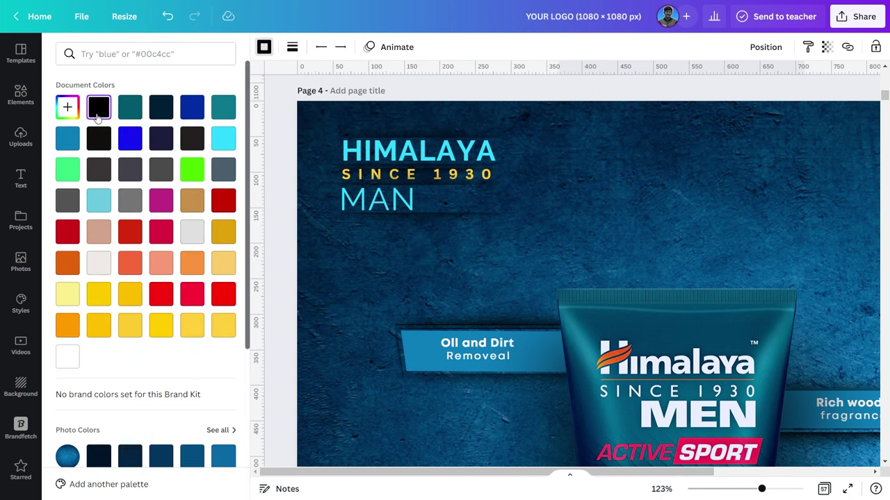
{"action": "left_click", "coordinate": [68, 108]}
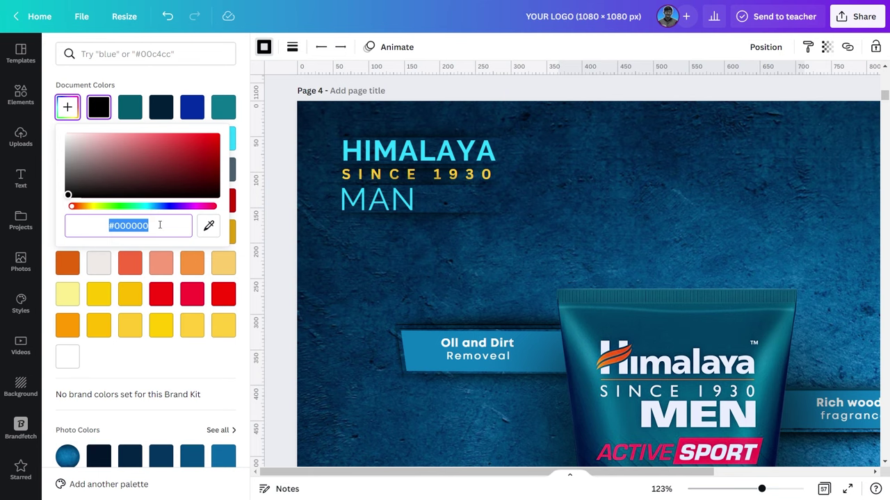
{"action": "type", "text": "#2EDAFF"}
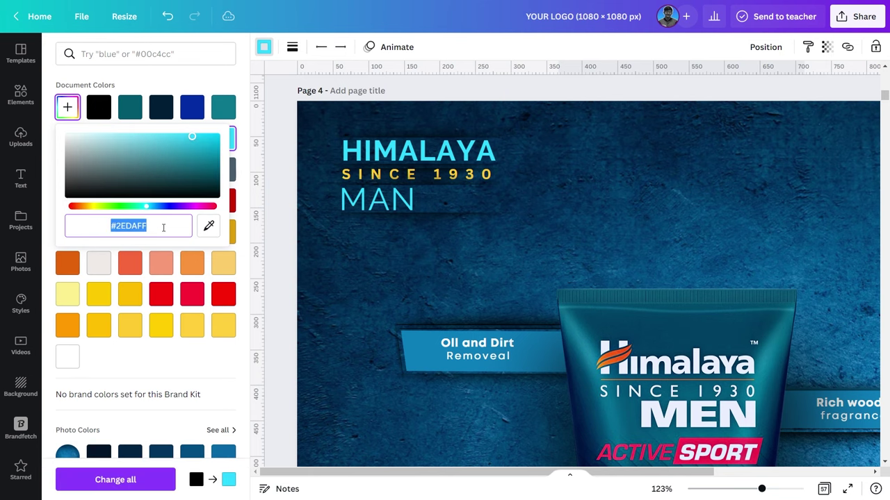
{"action": "key", "text": "Return"}
- Move the cyan line up beside the word MAN and check its line style options
{"action": "scroll", "coordinate": [583, 247], "scroll_direction": "down", "scroll_amount": 2}
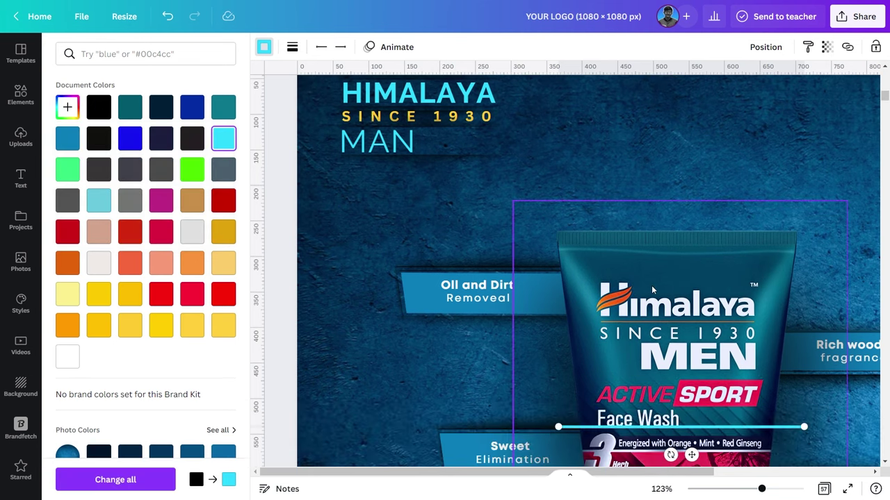
{"action": "scroll", "coordinate": [652, 285], "scroll_direction": "down", "scroll_amount": 3}
{"action": "left_click_drag", "start_coordinate": [662, 304], "coordinate": [463, 77]}
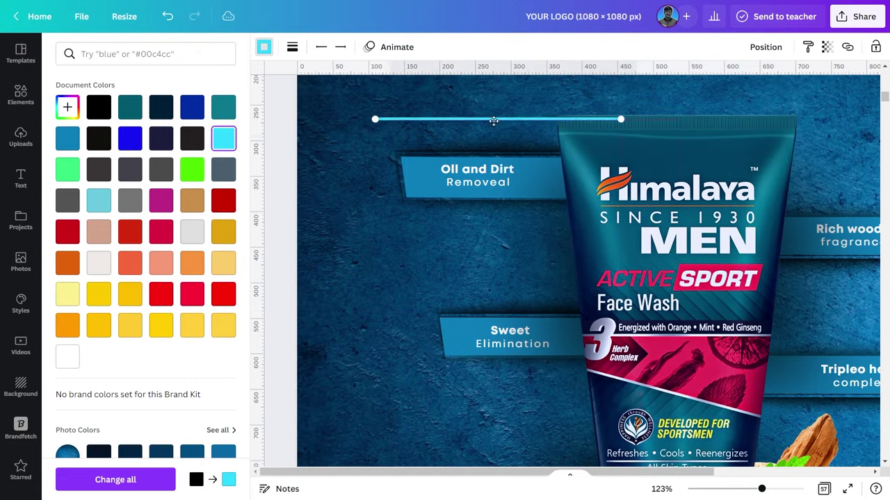
{"action": "scroll", "coordinate": [503, 163], "scroll_direction": "up", "scroll_amount": 5}
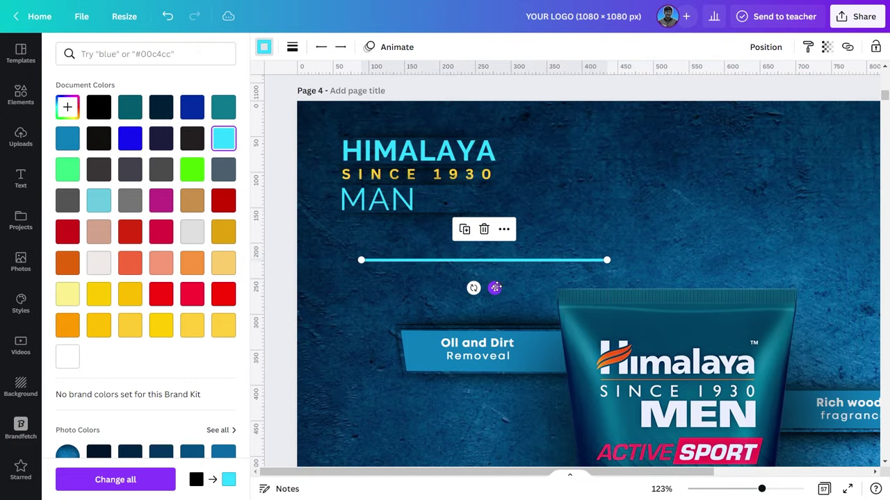
{"action": "left_click_drag", "start_coordinate": [495, 288], "coordinate": [550, 238]}
{"action": "left_click", "coordinate": [292, 47]}
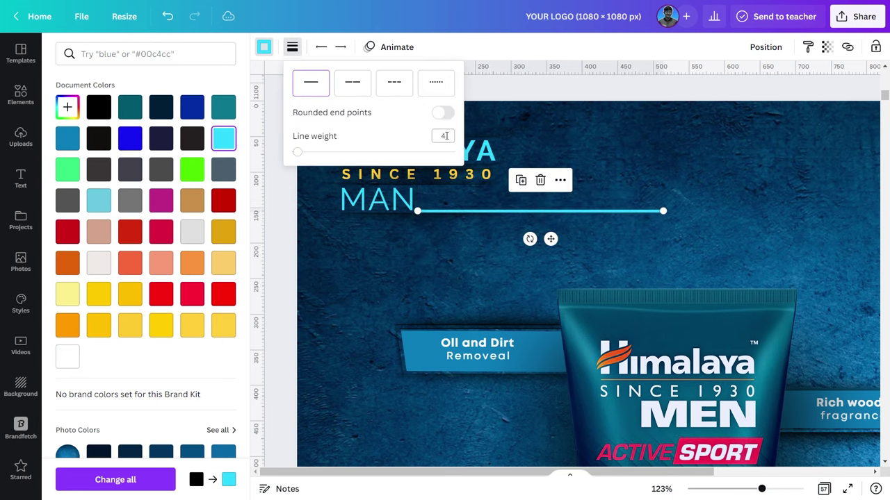
{"action": "left_click", "coordinate": [497, 271]}
{"action": "left_click", "coordinate": [522, 217]}
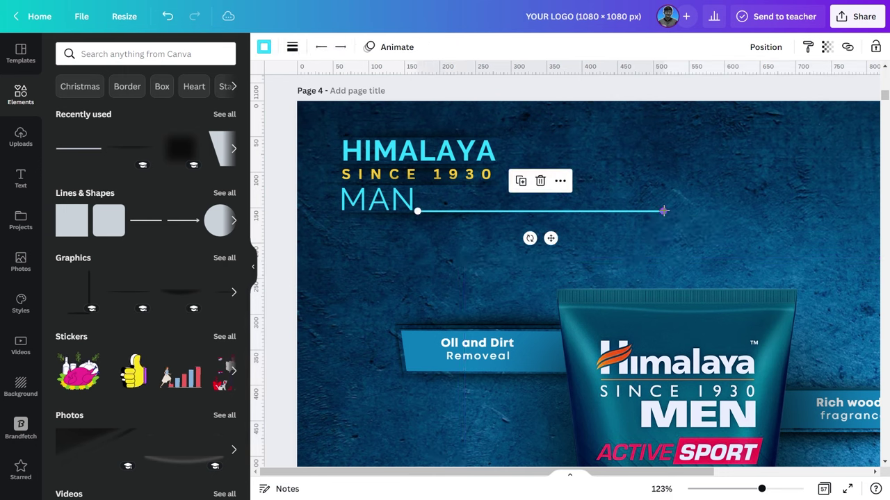
- Shorten the cyan line from its right end so it stops near MAN
{"action": "mouse_move", "coordinate": [664, 210]}
{"action": "left_mouse_down"}
{"action": "mouse_move", "coordinate": [479, 211]}
{"action": "mouse_move", "coordinate": [496, 210]}
{"action": "left_mouse_up"}
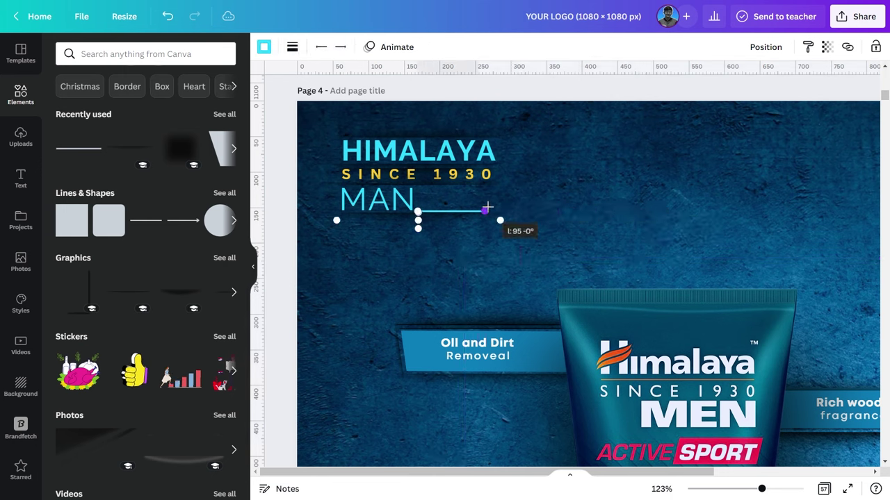
{"action": "left_click", "coordinate": [524, 242]}
{"action": "left_click", "coordinate": [452, 209]}
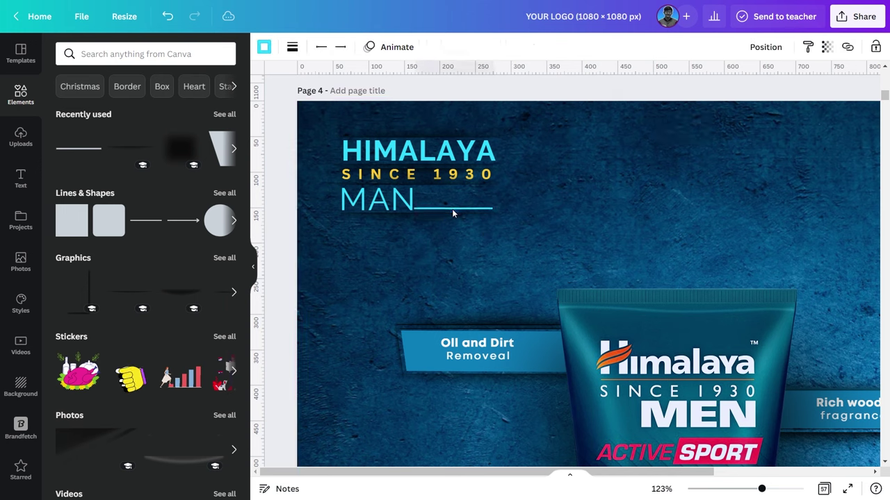
{"action": "left_click", "coordinate": [453, 211]}
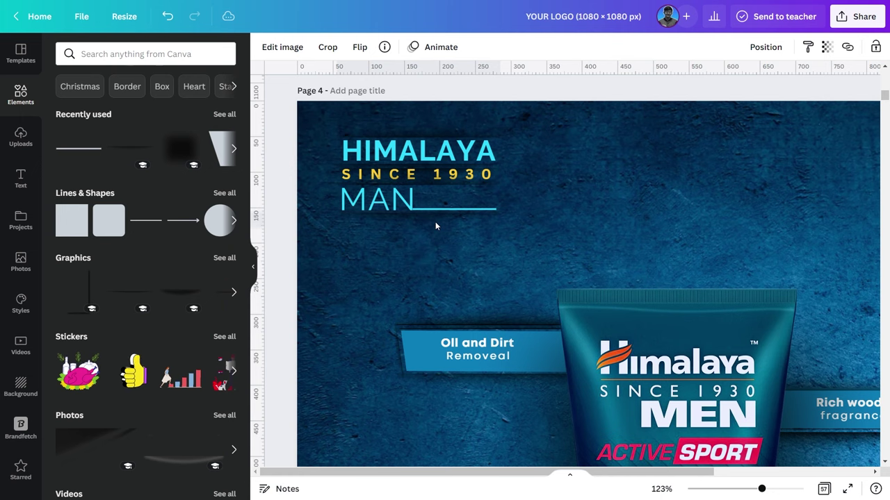
{"action": "left_click", "coordinate": [435, 225]}
{"action": "left_click", "coordinate": [609, 237]}
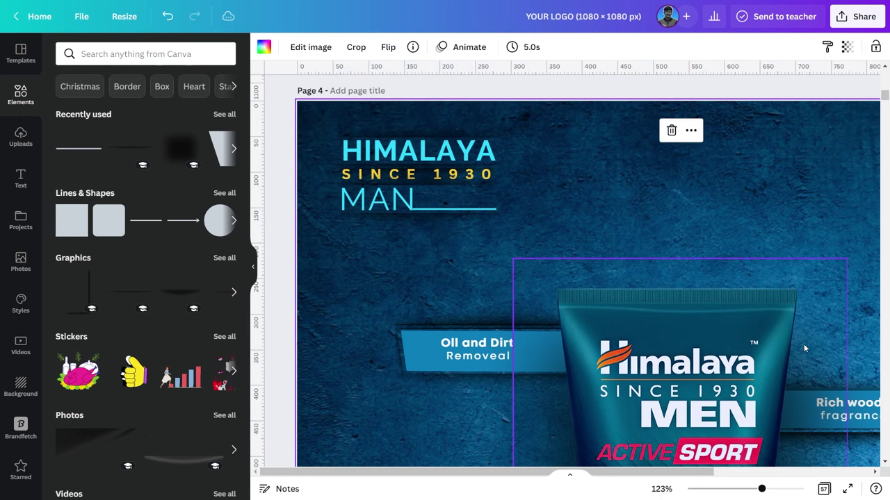
{"action": "left_click_drag", "start_coordinate": [763, 490], "coordinate": [739, 490]}
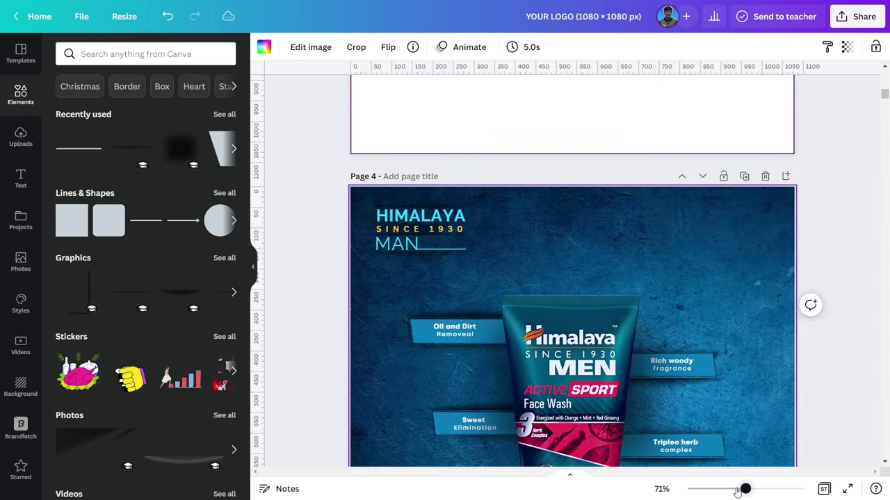
- Shrink the title texts and cyan line together and group them into one element
{"action": "left_click", "coordinate": [412, 186]}
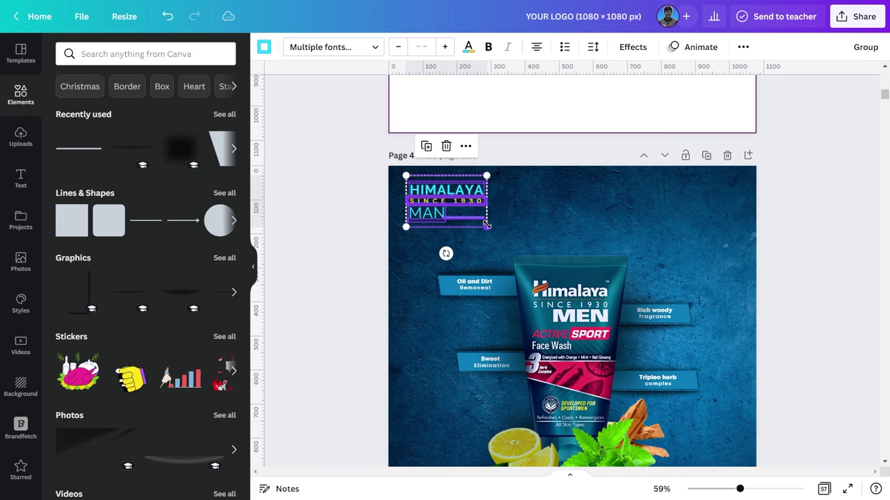
{"action": "left_click_drag", "start_coordinate": [487, 226], "coordinate": [474, 216]}
{"action": "right_click", "coordinate": [463, 202]}
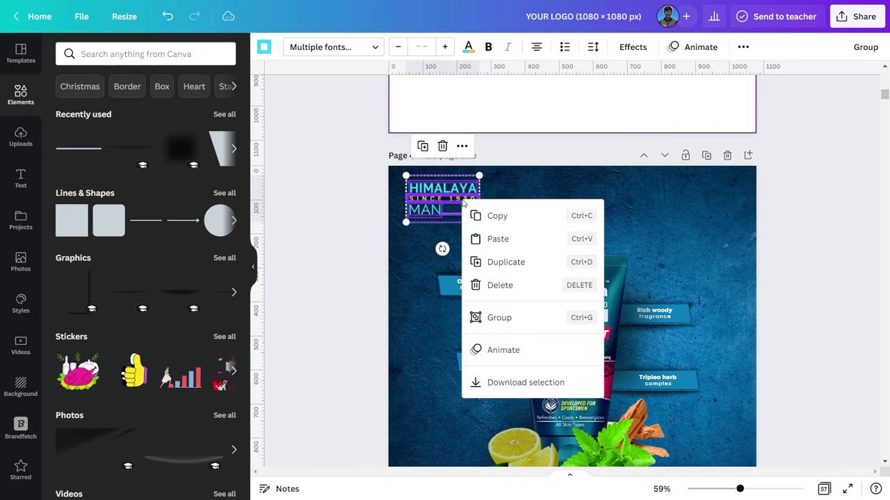
{"action": "left_click", "coordinate": [499, 318]}
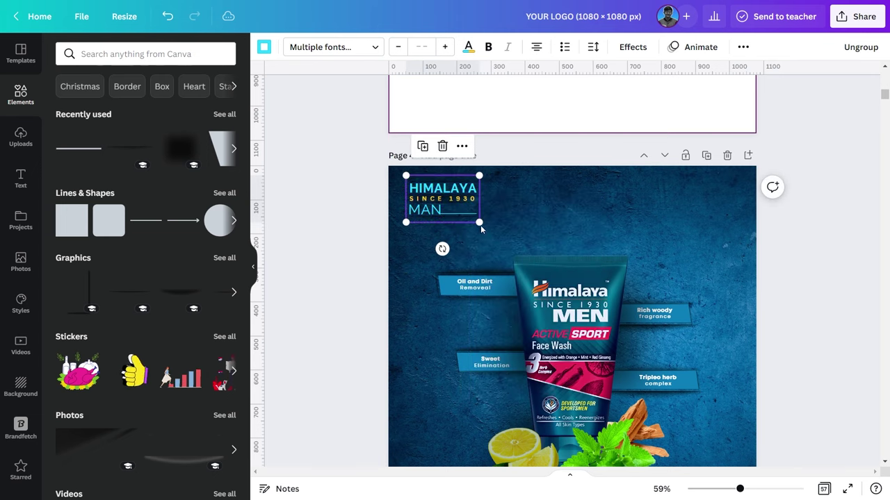
{"action": "key", "text": "Escape"}
{"action": "left_click", "coordinate": [619, 240]}
{"action": "left_click_drag", "start_coordinate": [740, 491], "coordinate": [731, 489]}
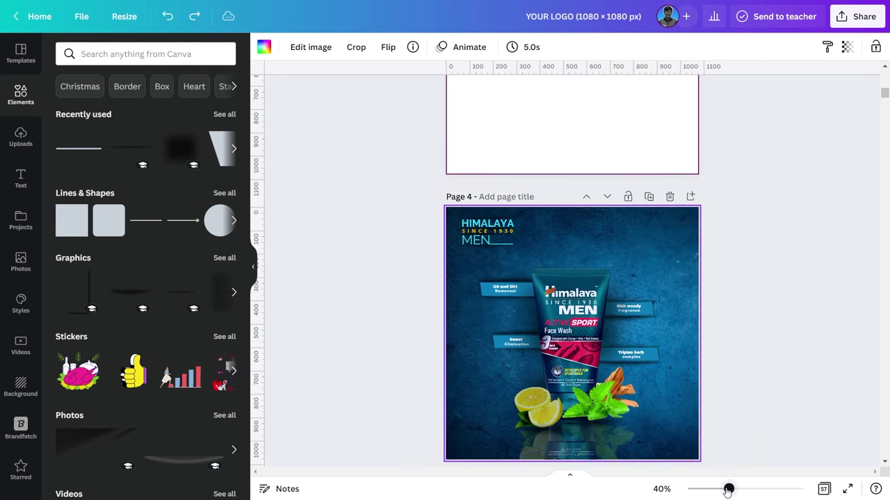
{"action": "scroll", "coordinate": [467, 364], "scroll_direction": "down", "scroll_amount": 3}
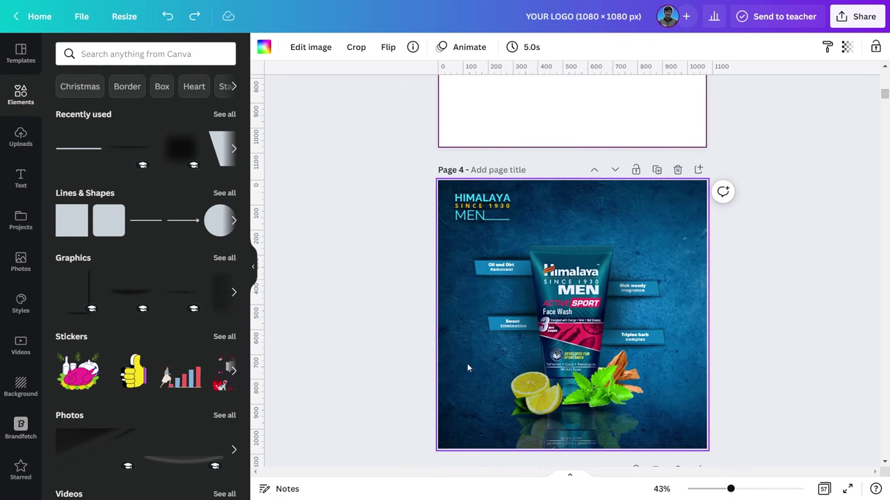
- Add an 'ORDER NOW' subheading and move it to the post's lower-left corner
{"action": "left_click", "coordinate": [40, 170]}
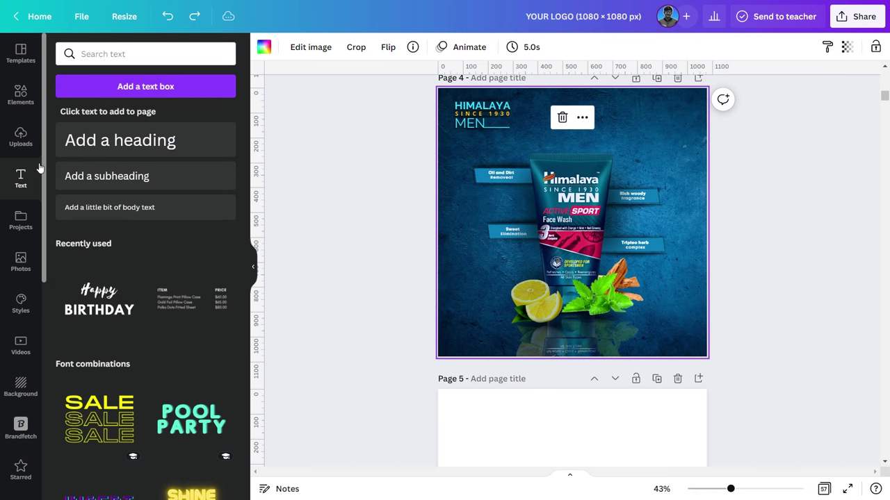
{"action": "left_click", "coordinate": [105, 176]}
{"action": "type", "text": "WORD"}
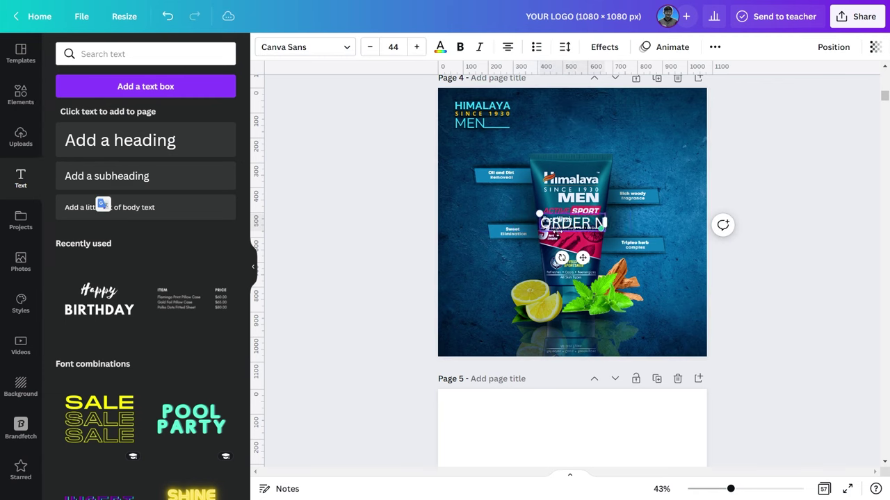
{"action": "type", "text": "OW"}
{"action": "left_click", "coordinate": [633, 217]}
{"action": "left_click_drag", "start_coordinate": [577, 223], "coordinate": [506, 307]}
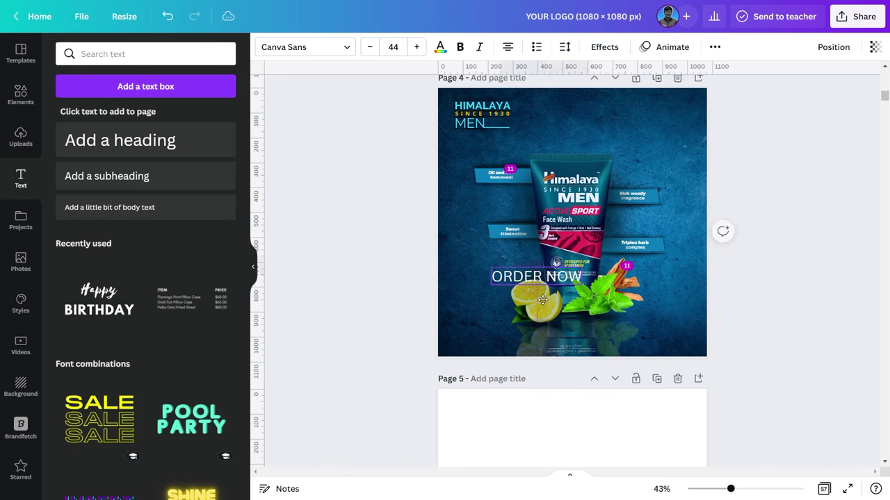
- Set ORDER NOW in the Raleway font and make it bold
{"action": "left_click", "coordinate": [285, 46]}
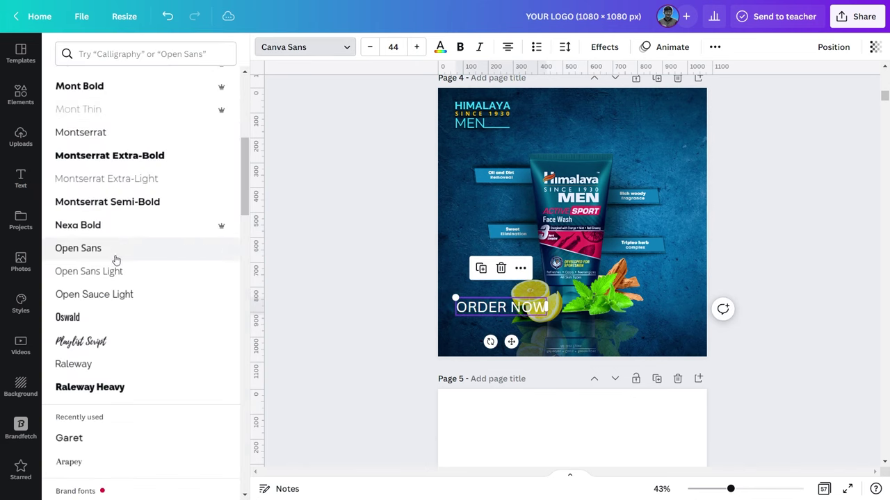
{"action": "left_click", "coordinate": [126, 56]}
{"action": "type", "text": "R"}
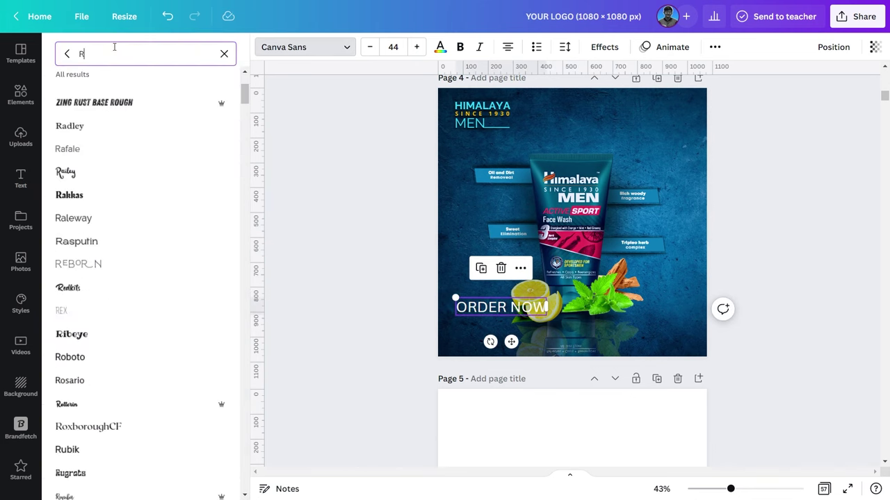
{"action": "type", "text": "ALE"}
{"action": "left_click", "coordinate": [87, 111]}
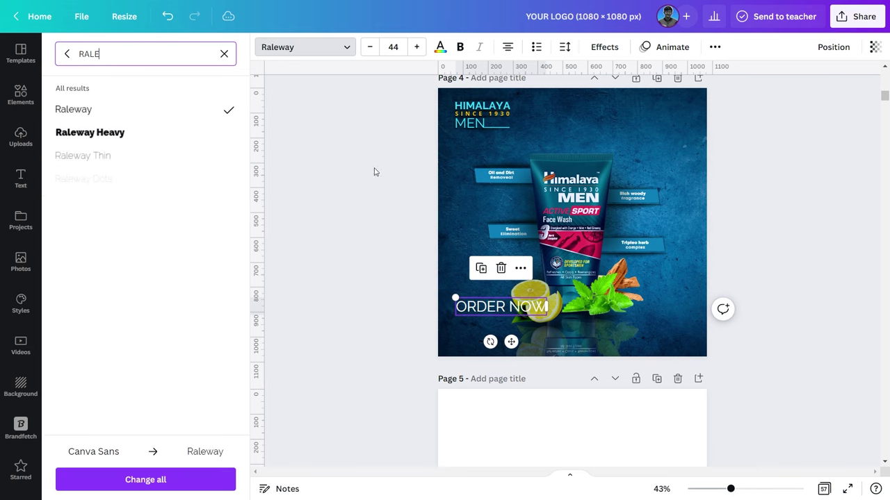
{"action": "left_click", "coordinate": [460, 47]}
- Shrink ORDER NOW to size 24.9 and fine-tune its bottom-left position
{"action": "left_click", "coordinate": [417, 295]}
{"action": "mouse_move", "coordinate": [455, 298]}
{"action": "left_mouse_down"}
{"action": "mouse_move", "coordinate": [520, 337]}
{"action": "mouse_move", "coordinate": [483, 364]}
{"action": "left_mouse_up"}
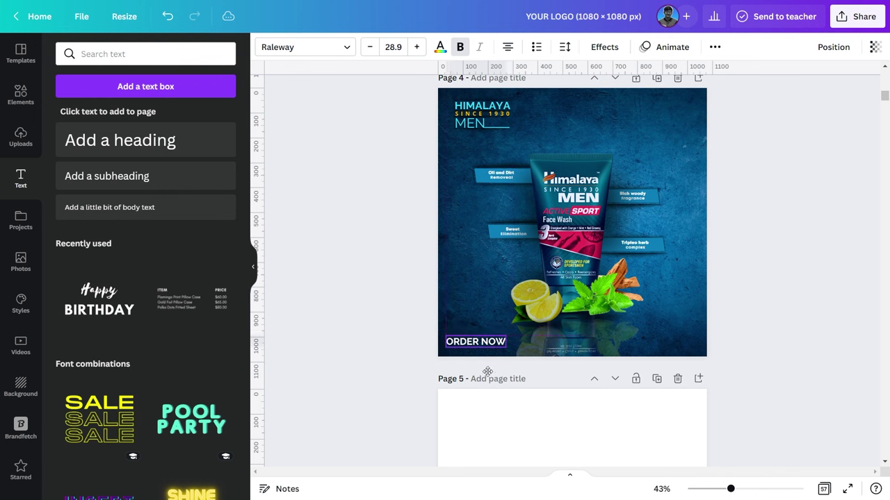
{"action": "left_click", "coordinate": [387, 349]}
{"action": "scroll", "coordinate": [384, 313], "scroll_direction": "up", "scroll_amount": 5}
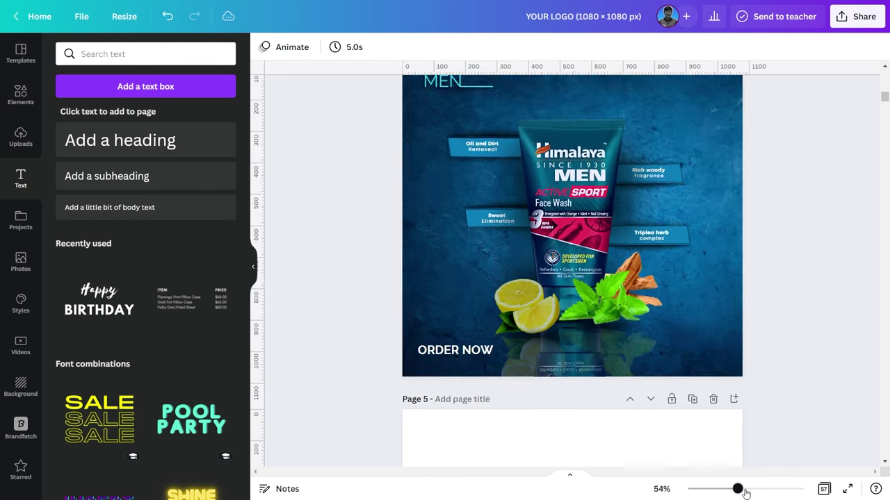
{"action": "scroll", "coordinate": [382, 301], "scroll_direction": "down", "scroll_amount": 1}
{"action": "left_click", "coordinate": [450, 321]}
{"action": "left_click_drag", "start_coordinate": [470, 329], "coordinate": [456, 323]}
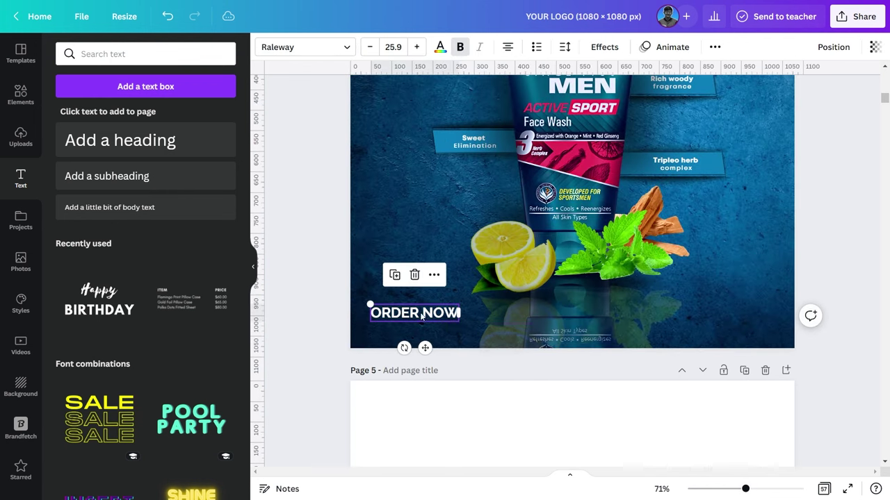
{"action": "scroll", "coordinate": [452, 276], "scroll_direction": "down", "scroll_amount": 1}
{"action": "left_click_drag", "start_coordinate": [456, 274], "coordinate": [453, 271]}
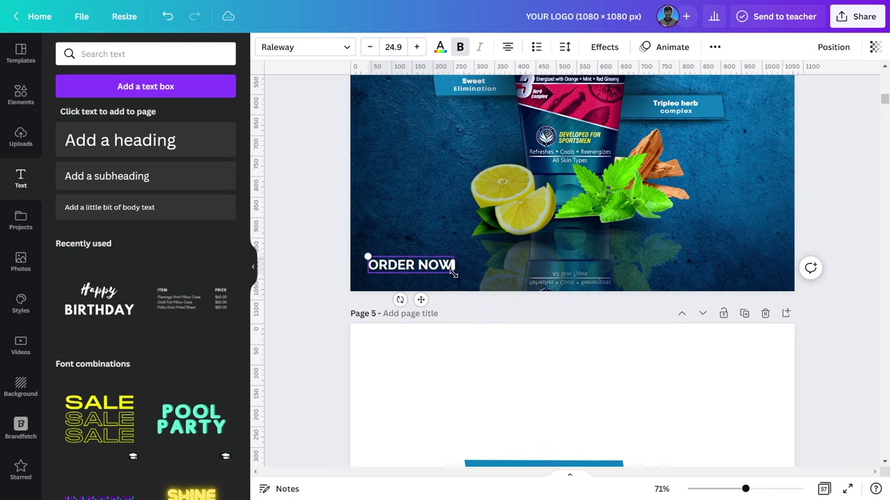
{"action": "scroll", "coordinate": [412, 325], "scroll_direction": "up", "scroll_amount": 1}
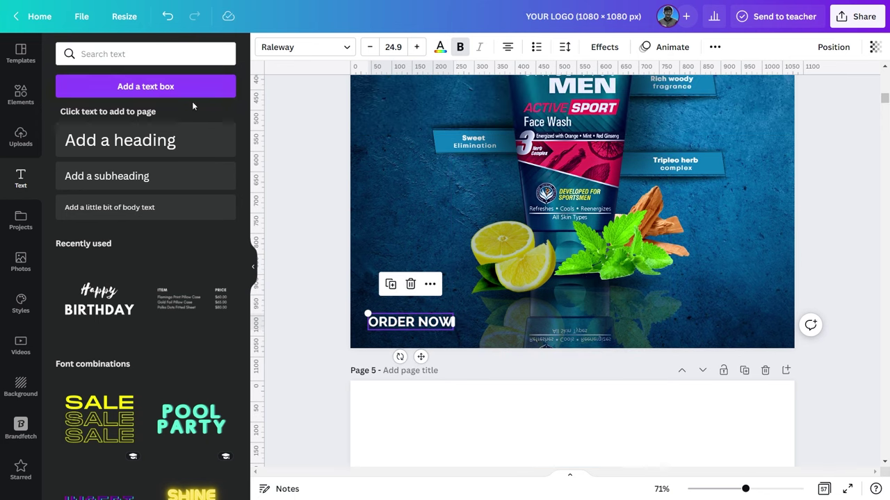
- Colour the ORDER NOW text cyan #2EDAFF from the document colours
{"action": "left_click", "coordinate": [440, 47]}
{"action": "left_click", "coordinate": [67, 107]}
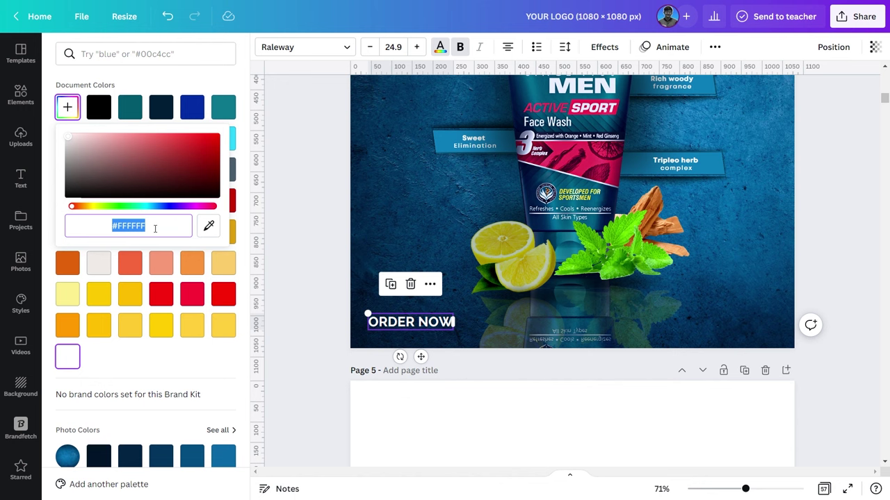
{"action": "scroll", "coordinate": [306, 192], "scroll_direction": "up", "scroll_amount": 3}
{"action": "left_click", "coordinate": [69, 109]}
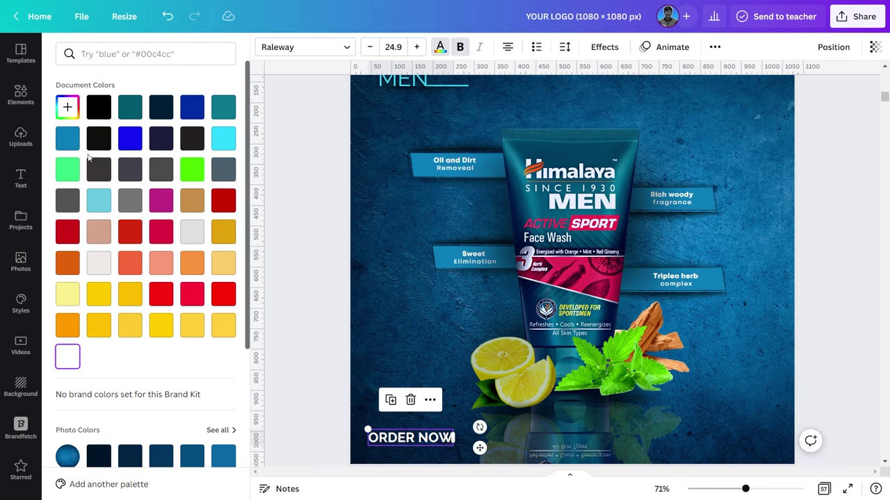
{"action": "left_click", "coordinate": [222, 139]}
{"action": "left_click", "coordinate": [67, 107]}
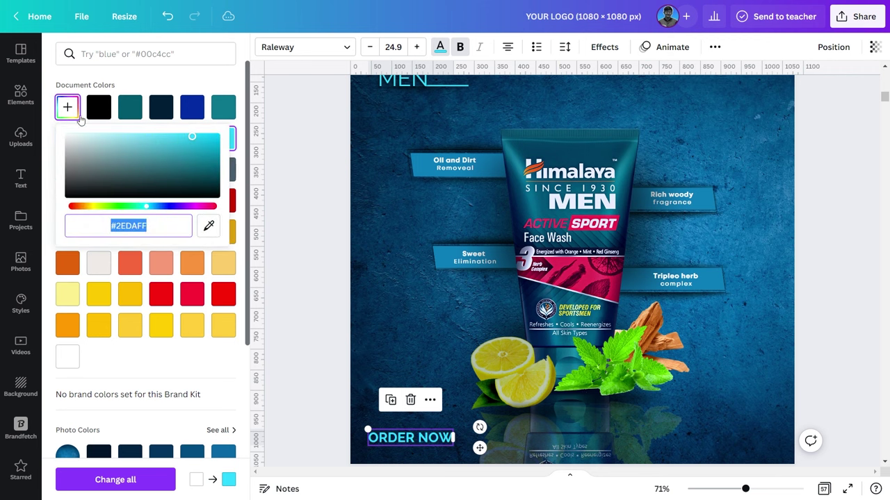
{"action": "scroll", "coordinate": [556, 278], "scroll_direction": "down", "scroll_amount": 3}
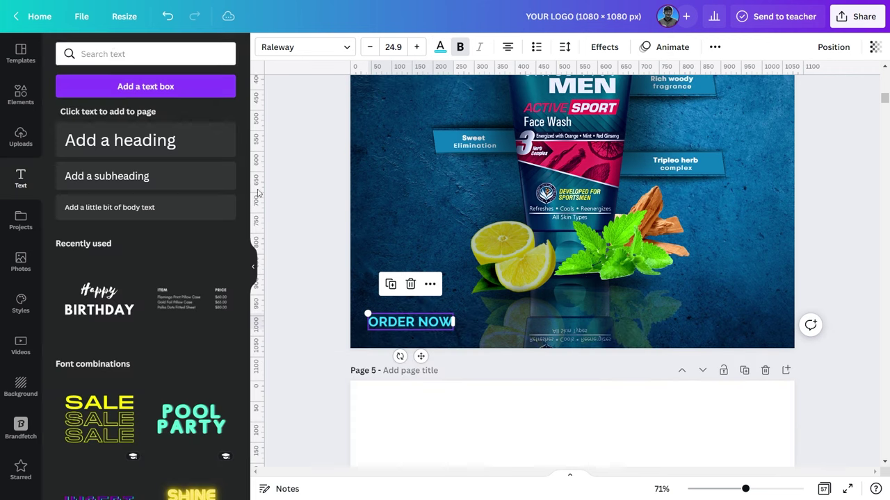
- Search elements for 'SHADOW' and add a wide shadow graphic to the page
{"action": "left_click", "coordinate": [21, 95]}
{"action": "left_click", "coordinate": [119, 54]}
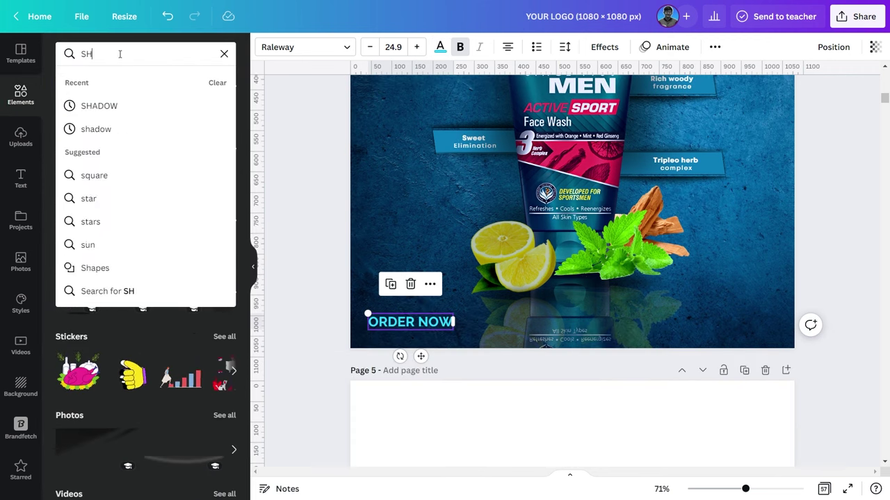
{"action": "type", "text": "SHADOW"}
{"action": "key", "text": "Return"}
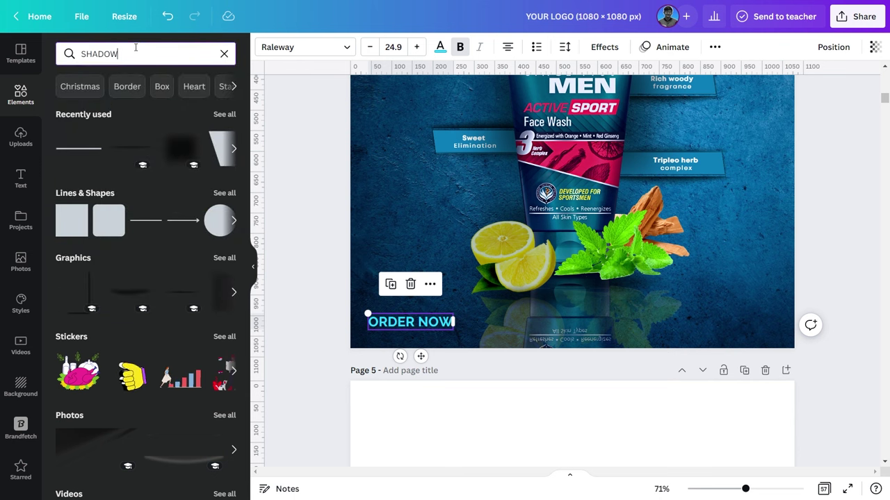
{"action": "scroll", "coordinate": [146, 254], "scroll_direction": "down", "scroll_amount": 3}
{"action": "left_click", "coordinate": [202, 236]}
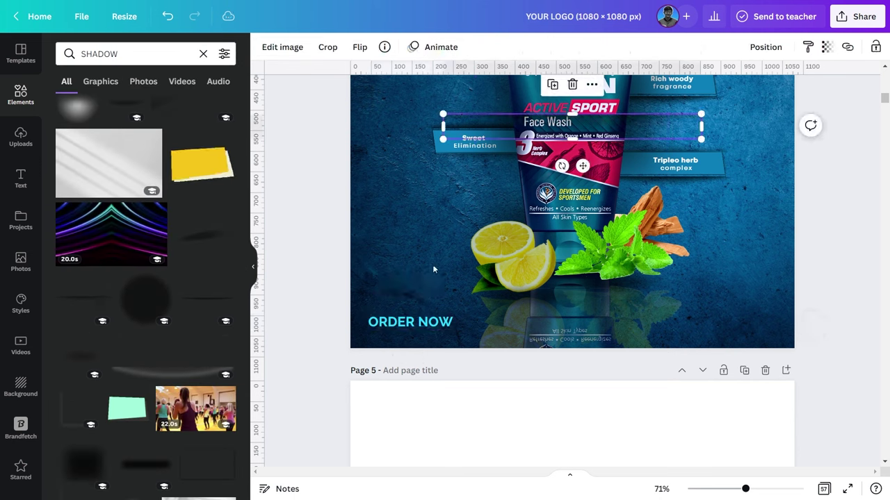
- Move the shadow graphic below ORDER NOW and shrink it to fit
{"action": "left_click_drag", "start_coordinate": [604, 125], "coordinate": [522, 339]}
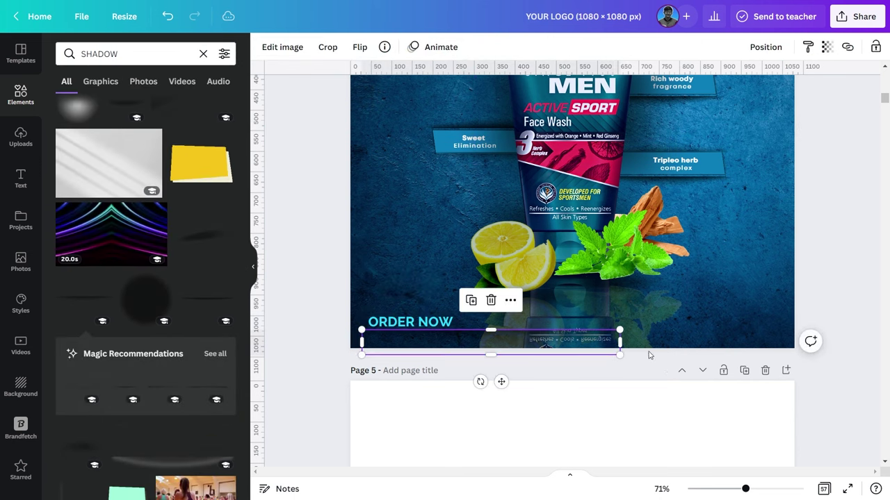
{"action": "left_click_drag", "start_coordinate": [620, 355], "coordinate": [451, 338]}
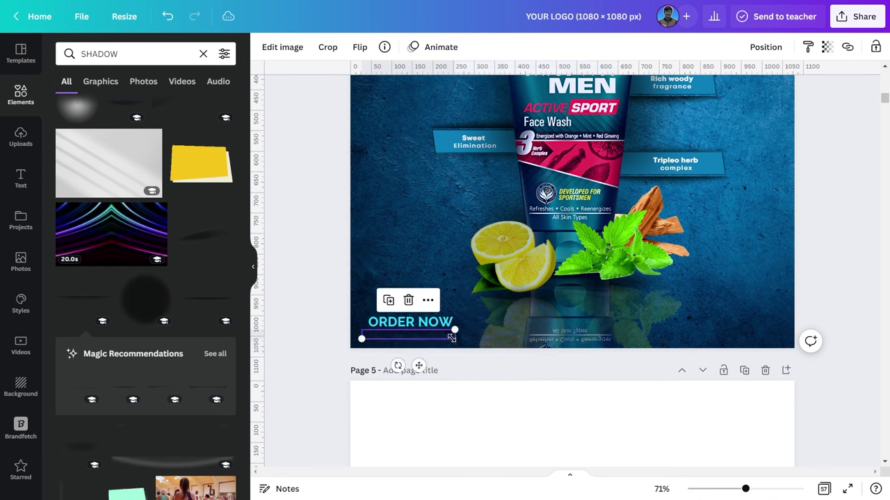
{"action": "left_click", "coordinate": [451, 338]}
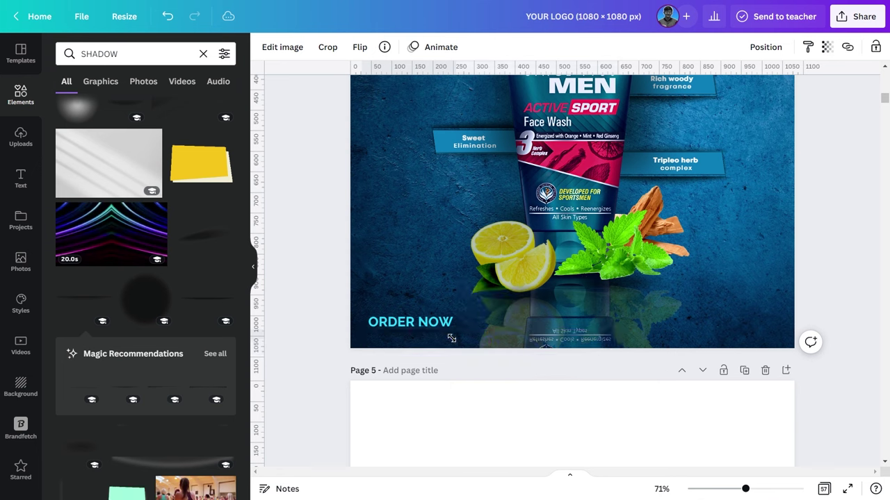
{"action": "left_click", "coordinate": [451, 337]}
{"action": "left_click", "coordinate": [451, 338]}
{"action": "left_click", "coordinate": [453, 336]}
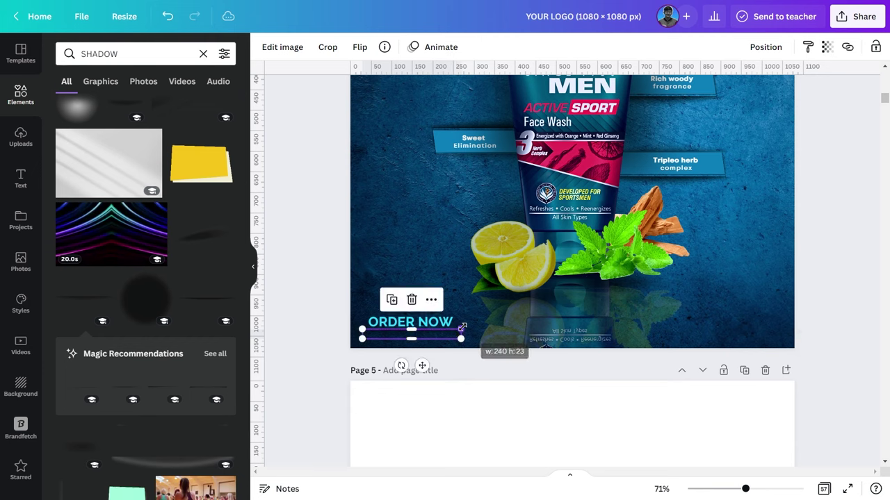
{"action": "left_click", "coordinate": [462, 327]}
- Nudge the shadow up behind ORDER NOW and check the result
{"action": "left_click", "coordinate": [460, 328]}
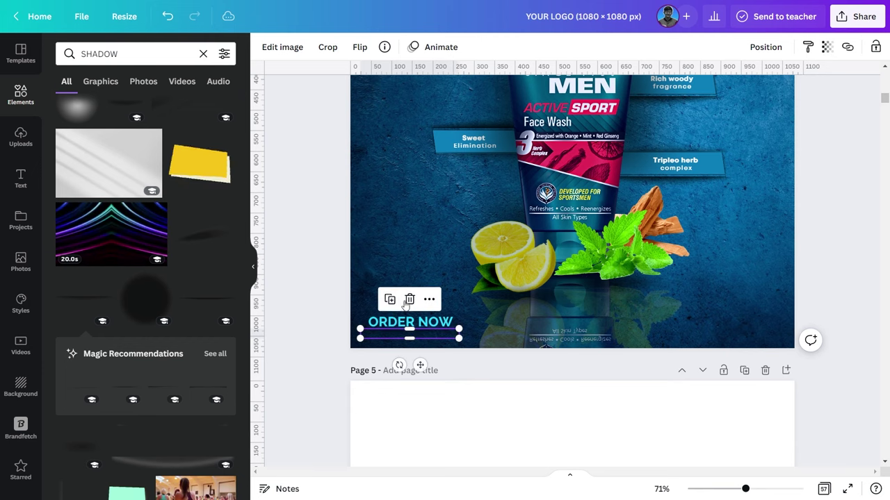
{"action": "left_click_drag", "start_coordinate": [420, 365], "coordinate": [423, 351]}
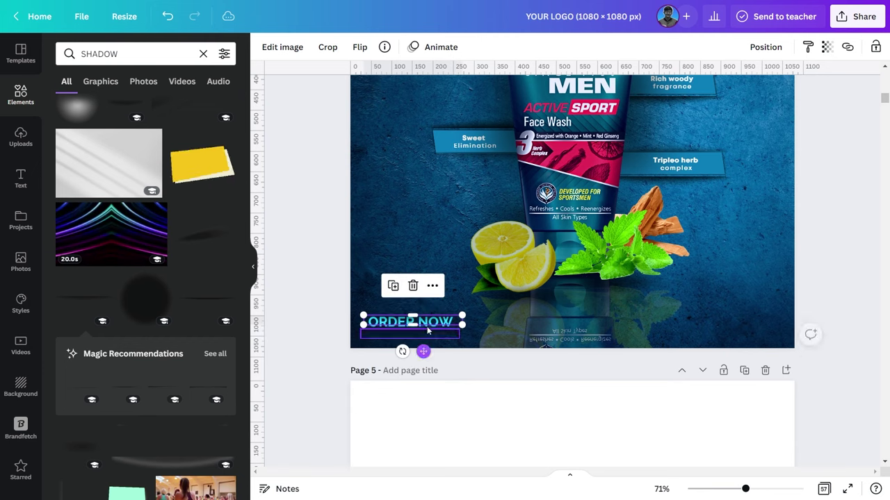
{"action": "scroll", "coordinate": [711, 441], "scroll_direction": "up", "scroll_amount": 3}
{"action": "left_click", "coordinate": [359, 47]}
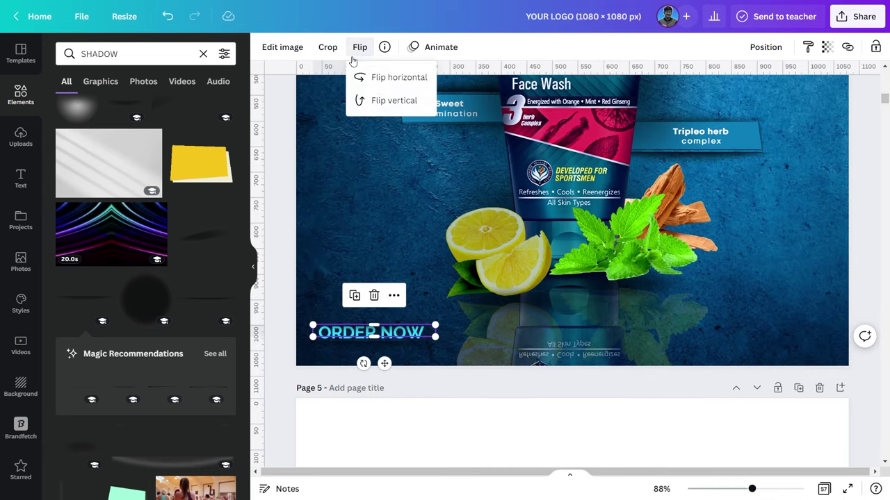
{"action": "left_click_drag", "start_coordinate": [384, 363], "coordinate": [384, 350]}
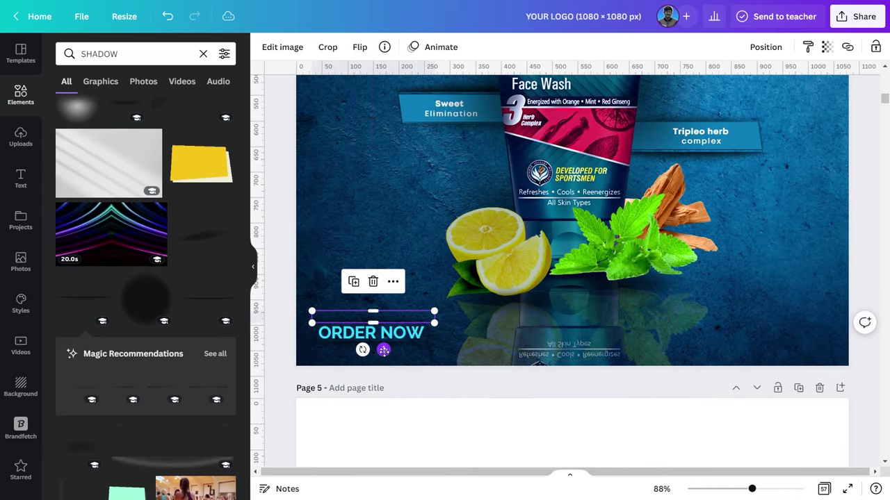
{"action": "left_click", "coordinate": [359, 193]}
{"action": "left_click", "coordinate": [376, 321]}
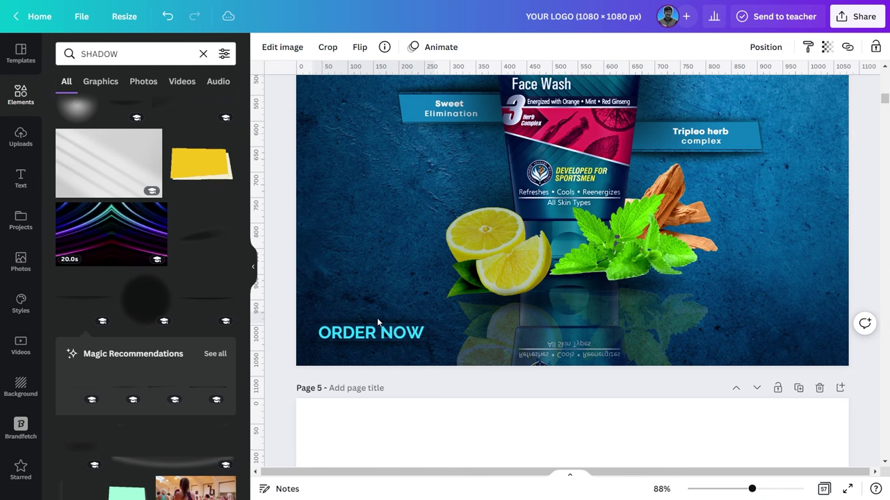
{"action": "left_click", "coordinate": [376, 318]}
{"action": "left_click", "coordinate": [334, 345]}
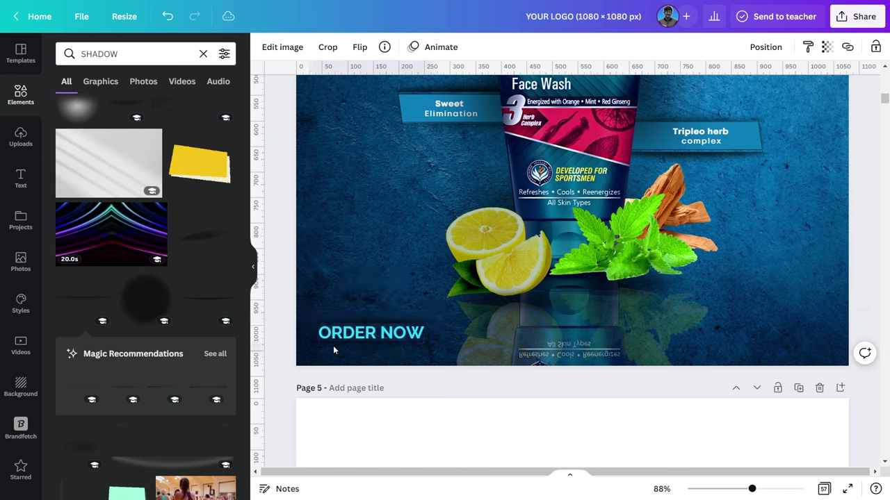
{"action": "left_click", "coordinate": [334, 348]}
- Zoom out to review the whole Page 4 post, zoom back in, and show the Text options
{"action": "left_click", "coordinate": [344, 241]}
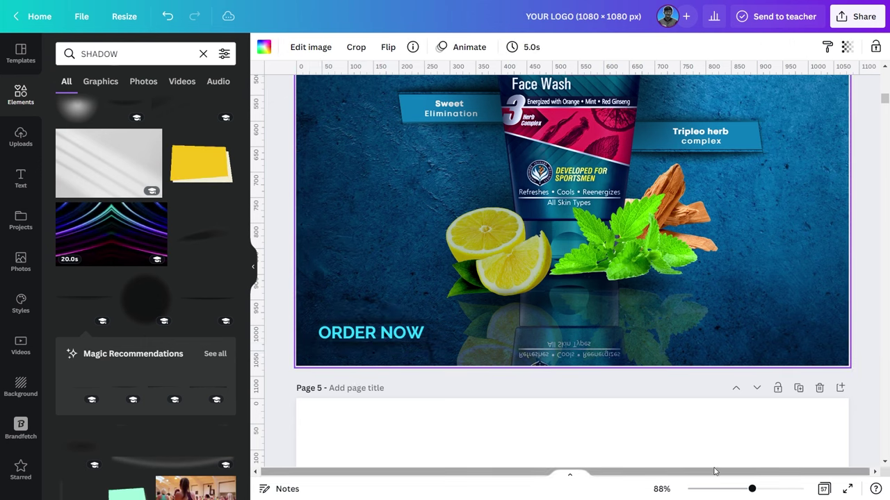
{"action": "left_click_drag", "start_coordinate": [752, 489], "coordinate": [718, 489]}
{"action": "scroll", "coordinate": [556, 278], "scroll_direction": "up", "scroll_amount": 2}
{"action": "left_click", "coordinate": [515, 358]}
{"action": "left_click", "coordinate": [495, 288]}
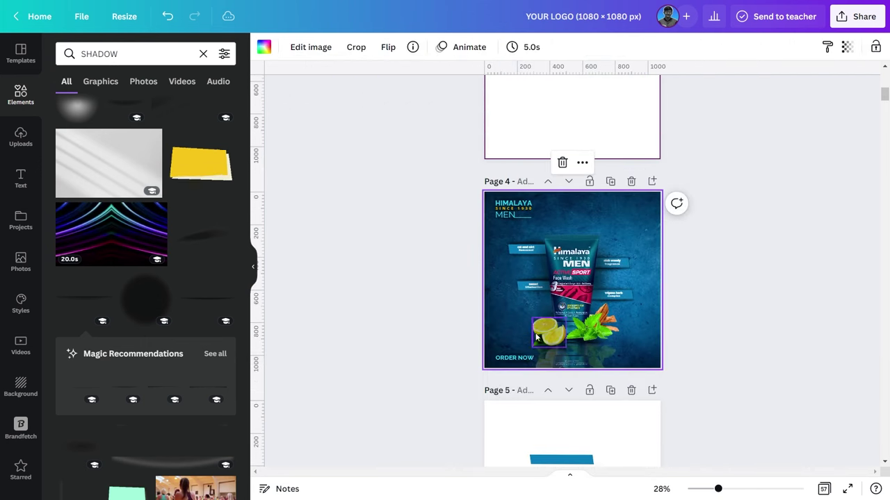
{"action": "mouse_move", "coordinate": [718, 490]}
{"action": "left_mouse_down"}
{"action": "mouse_move", "coordinate": [709, 489]}
{"action": "mouse_move", "coordinate": [734, 488]}
{"action": "left_mouse_up"}
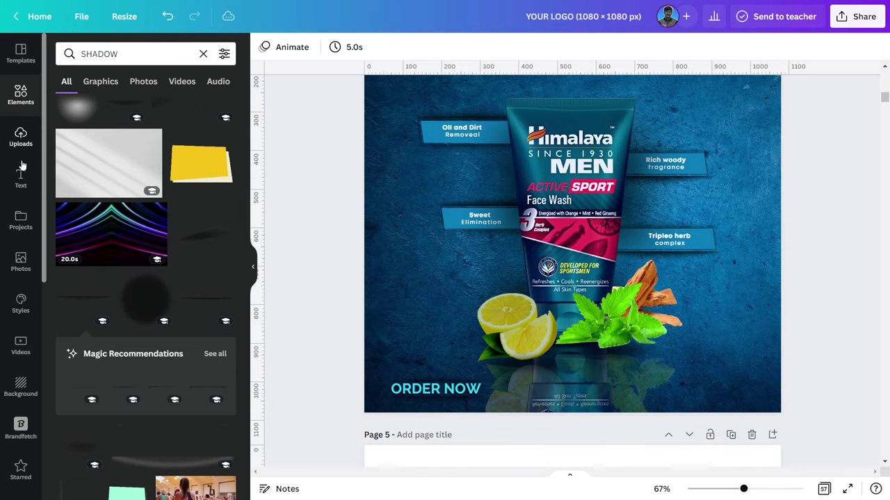
{"action": "left_click", "coordinate": [20, 177]}
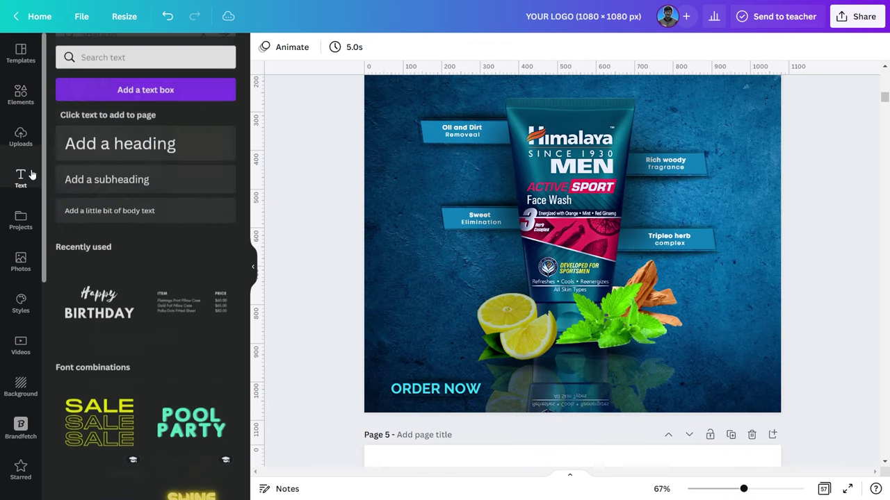
{"action": "left_click", "coordinate": [125, 189]}
{"action": "type", "text": "WWW"}
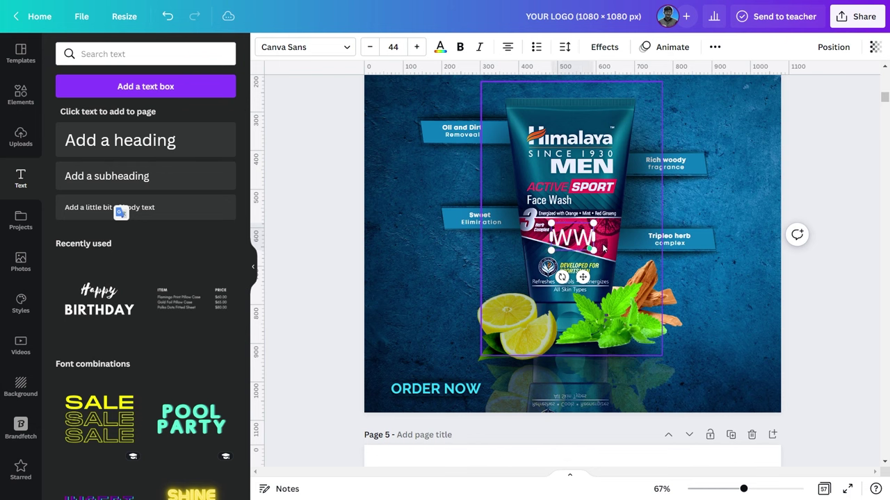
{"action": "type", "text": ".W"}
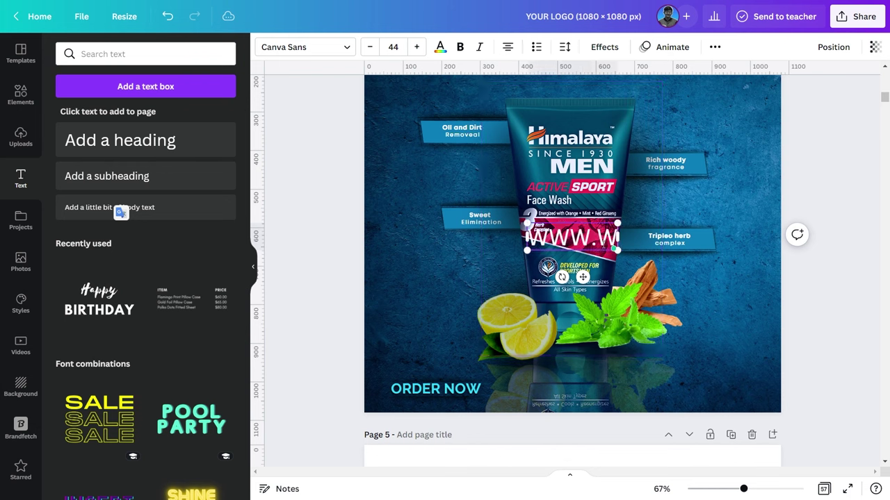
{"action": "type", "text": "EBSITE"}
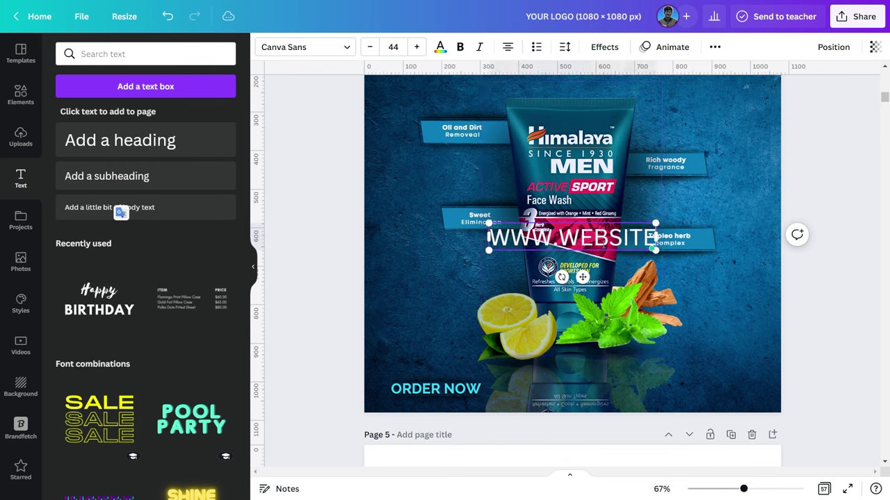
{"action": "type", "text": "."}
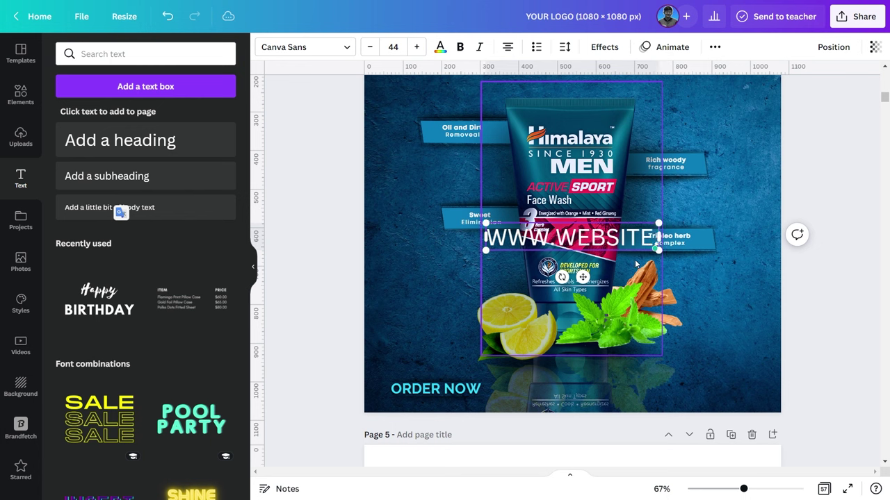
{"action": "type", "text": "COM"}
{"action": "left_click", "coordinate": [492, 280]}
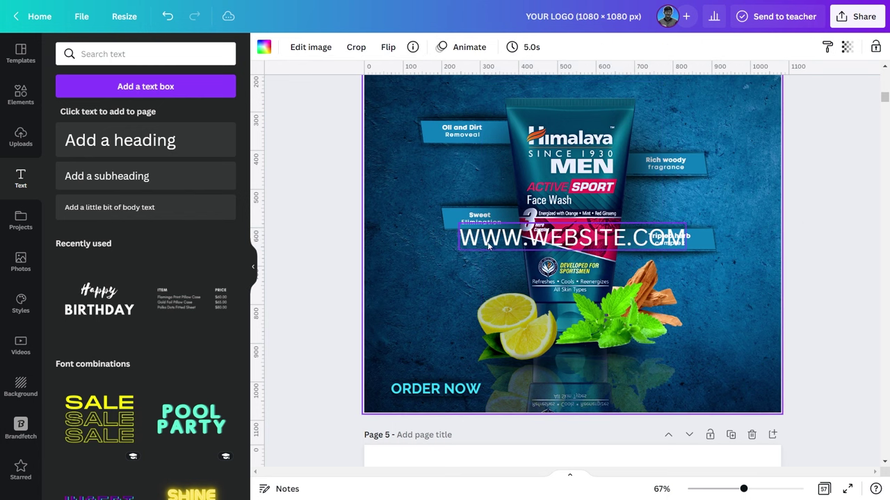
{"action": "mouse_move", "coordinate": [461, 232]}
{"action": "left_mouse_down"}
{"action": "mouse_move", "coordinate": [495, 284]}
{"action": "mouse_move", "coordinate": [607, 288]}
{"action": "left_mouse_up"}
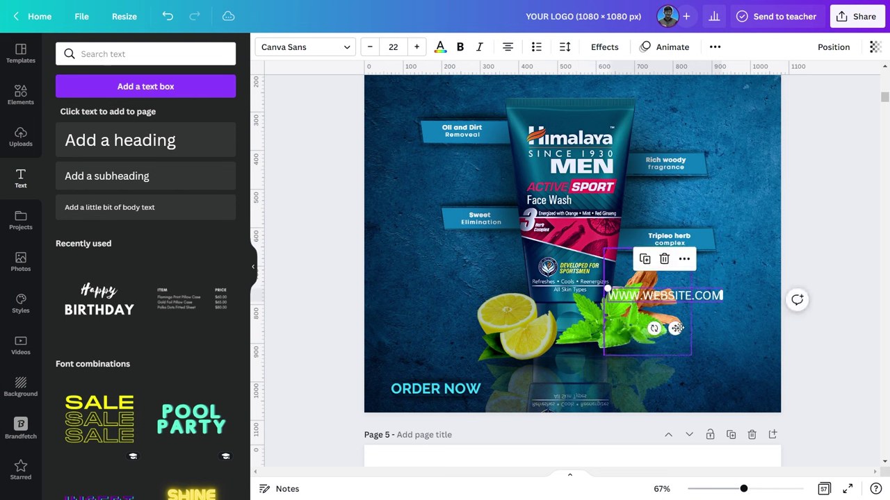
{"action": "left_click_drag", "start_coordinate": [679, 339], "coordinate": [715, 420]}
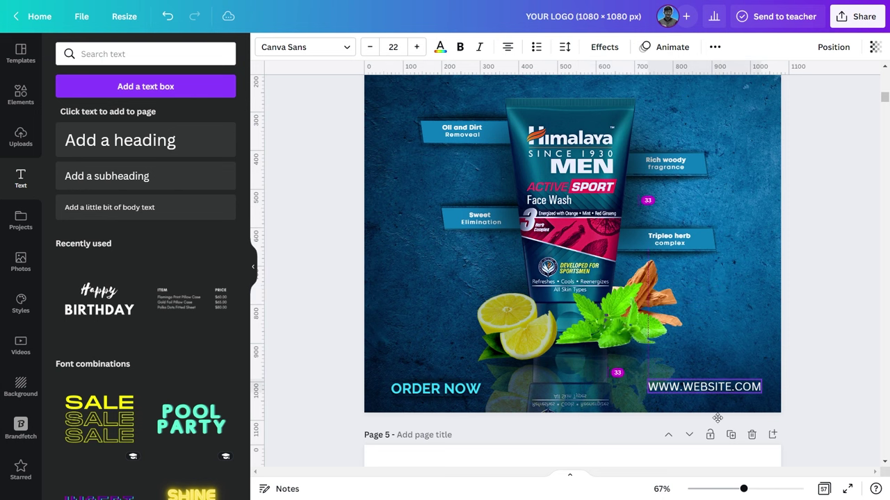
- Widen the web address letter spacing to about 213 and set it in Raleway
{"action": "left_click", "coordinate": [564, 48]}
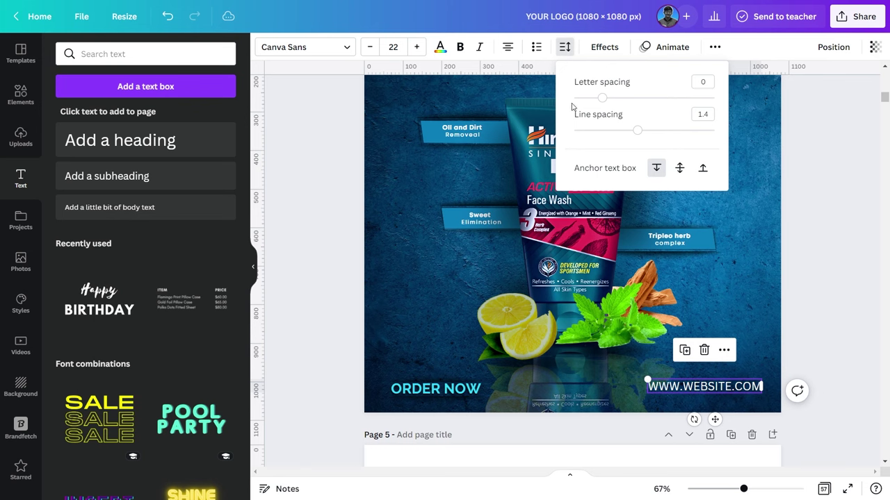
{"action": "left_click_drag", "start_coordinate": [601, 98], "coordinate": [632, 99]}
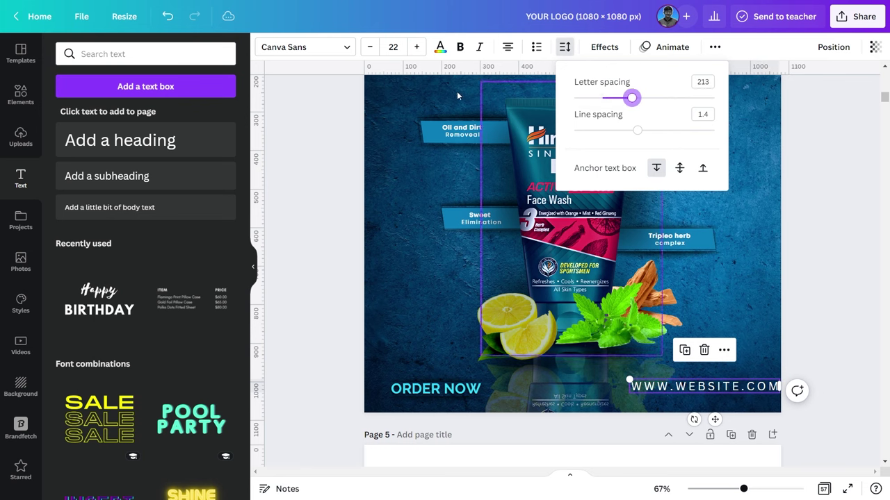
{"action": "left_click", "coordinate": [343, 91]}
{"action": "left_click", "coordinate": [331, 50]}
{"action": "type", "text": "RALE"}
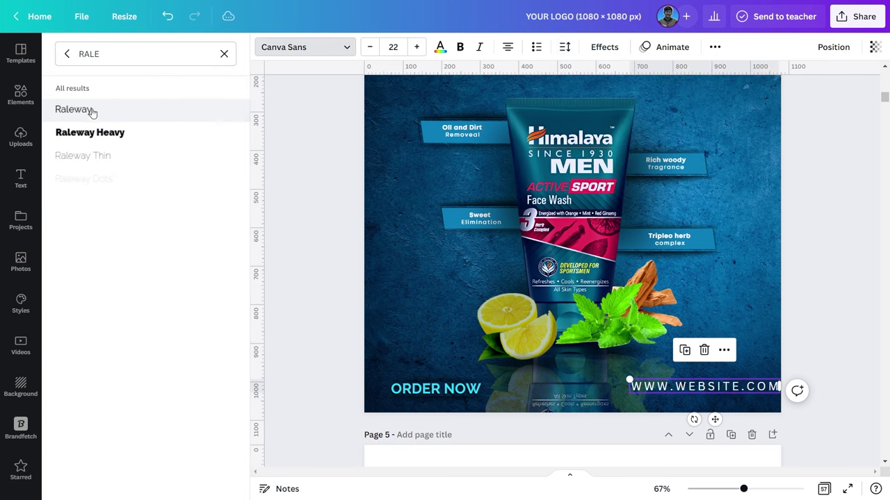
{"action": "left_click", "coordinate": [73, 109]}
{"action": "left_click_drag", "start_coordinate": [715, 419], "coordinate": [694, 419]}
- Shrink the web address to size 17.6 and rerun the SHADOW element search
{"action": "left_click_drag", "start_coordinate": [607, 379], "coordinate": [638, 382]}
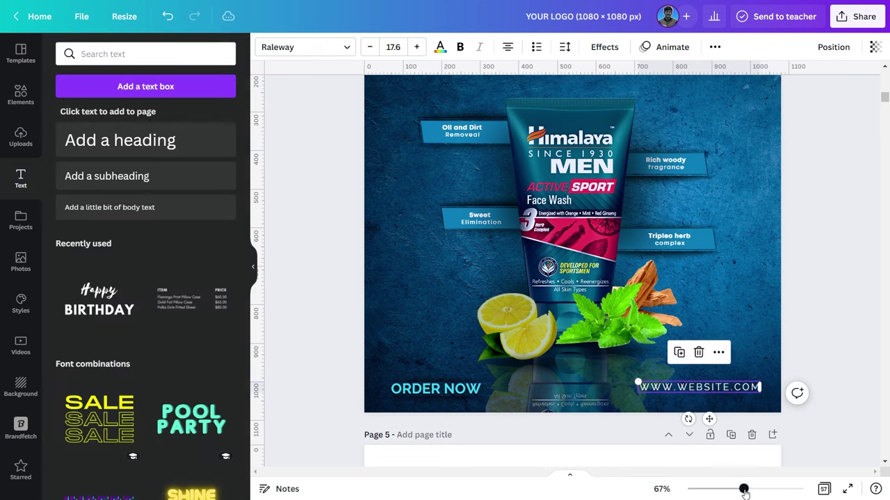
{"action": "left_click_drag", "start_coordinate": [744, 490], "coordinate": [753, 490]}
{"action": "scroll", "coordinate": [788, 258], "scroll_direction": "down", "scroll_amount": 3}
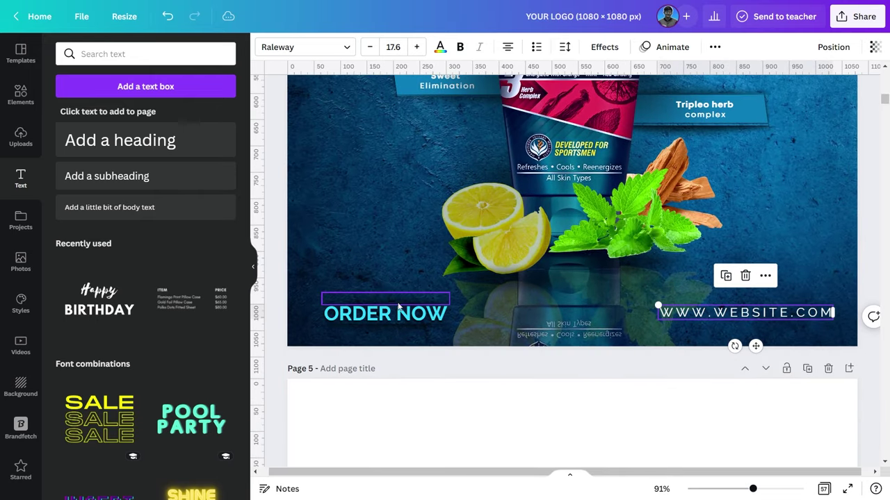
{"action": "left_click", "coordinate": [89, 53]}
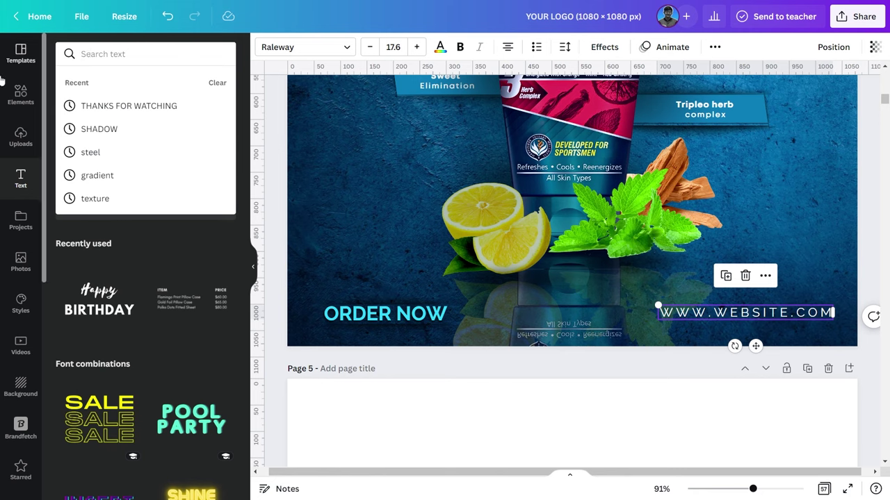
{"action": "left_click", "coordinate": [21, 94]}
{"action": "left_click", "coordinate": [97, 53]}
{"action": "double_click", "coordinate": [100, 53]}
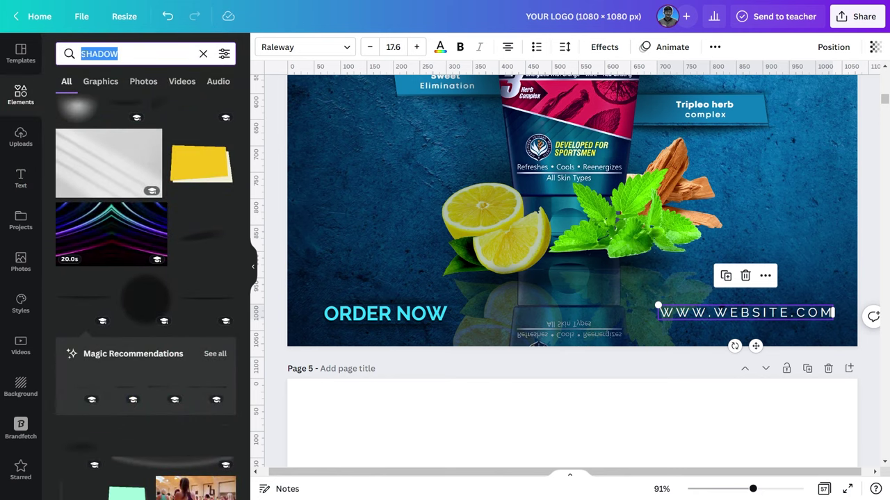
{"action": "key", "text": "Return"}
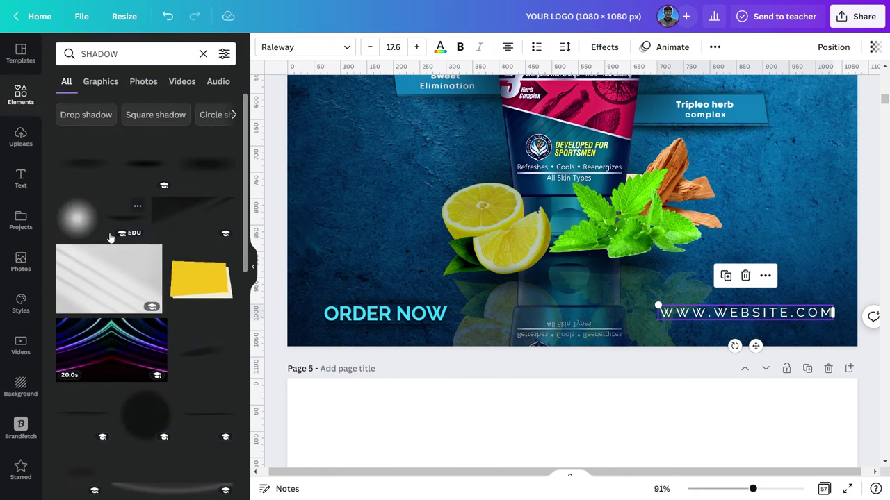
{"action": "left_click", "coordinate": [572, 77]}
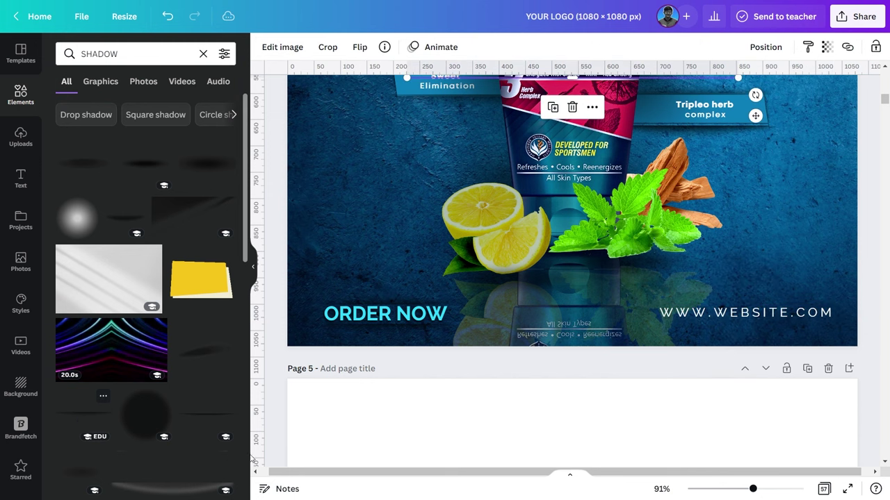
{"action": "left_click_drag", "start_coordinate": [757, 128], "coordinate": [868, 394]}
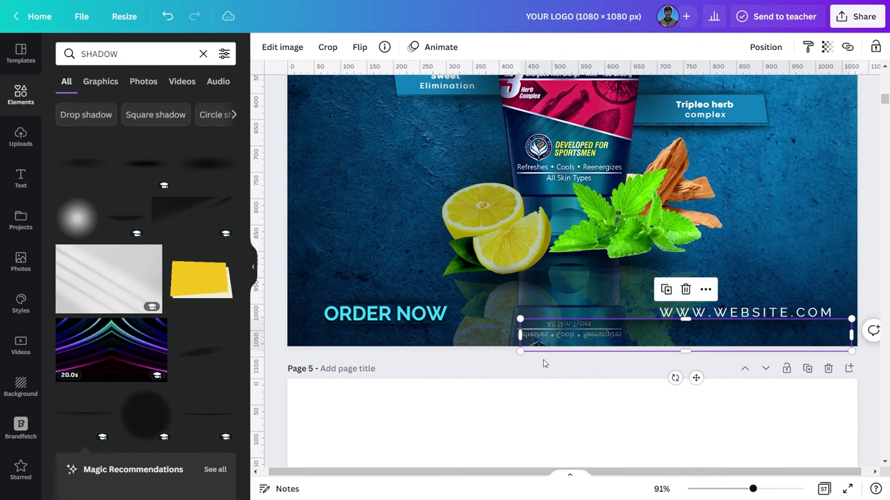
{"action": "left_click_drag", "start_coordinate": [521, 351], "coordinate": [658, 340]}
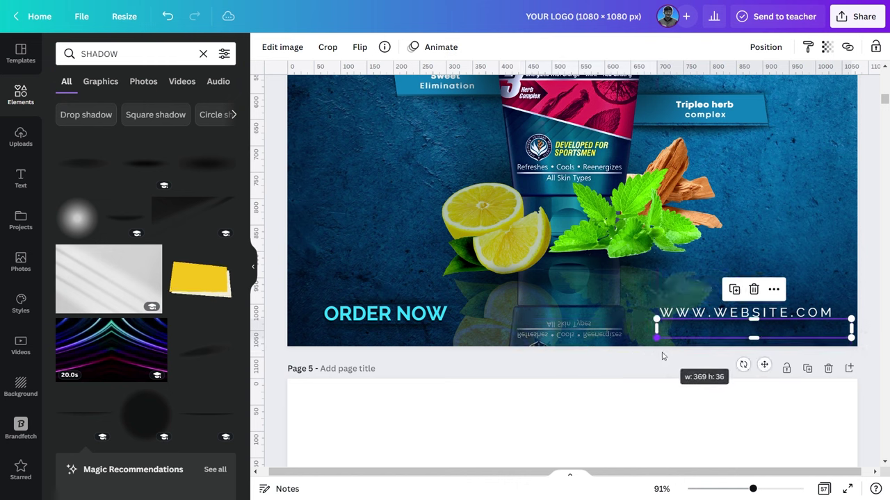
{"action": "key", "text": "Escape"}
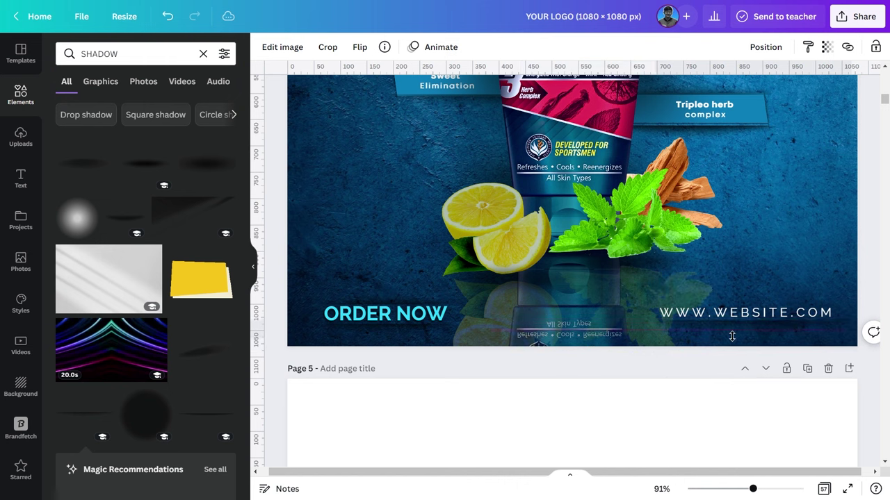
{"action": "left_click", "coordinate": [733, 335]}
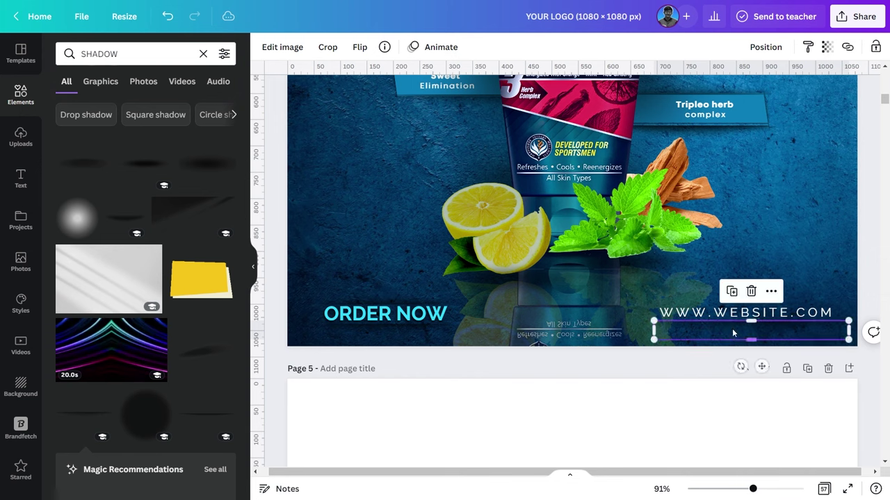
{"action": "left_click", "coordinate": [770, 353]}
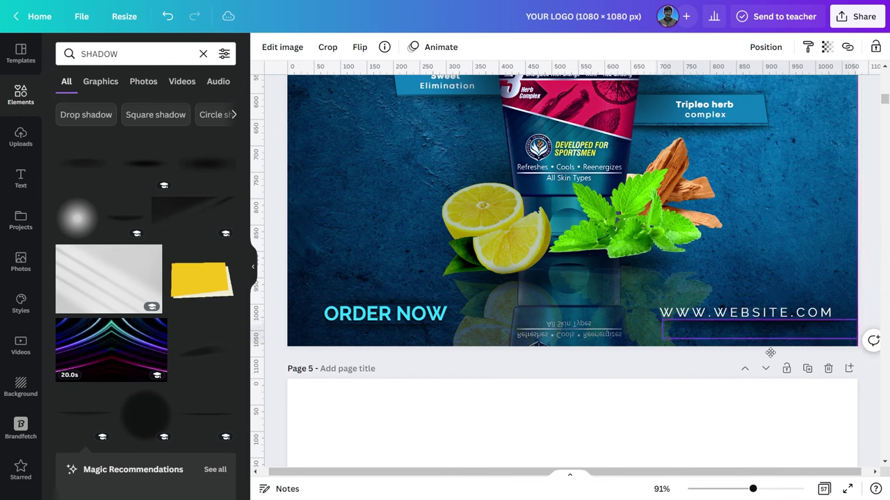
{"action": "left_click", "coordinate": [763, 344]}
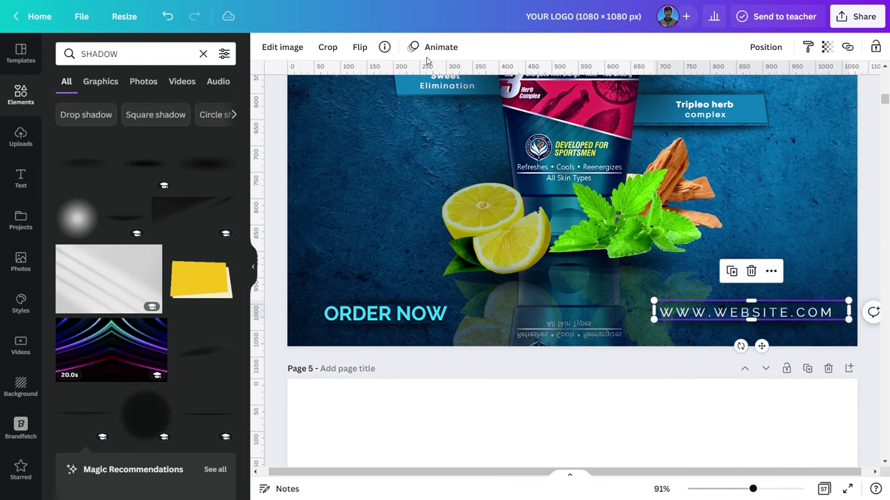
- Flip the shadow strip vertically and stretch its top edge upward
{"action": "left_click", "coordinate": [362, 47]}
{"action": "left_click", "coordinate": [371, 100]}
{"action": "mouse_move", "coordinate": [751, 301]}
{"action": "left_mouse_down"}
{"action": "mouse_move", "coordinate": [755, 285]}
{"action": "mouse_move", "coordinate": [750, 292]}
{"action": "left_mouse_up"}
{"action": "left_click", "coordinate": [814, 255]}
{"action": "left_click", "coordinate": [751, 294]}
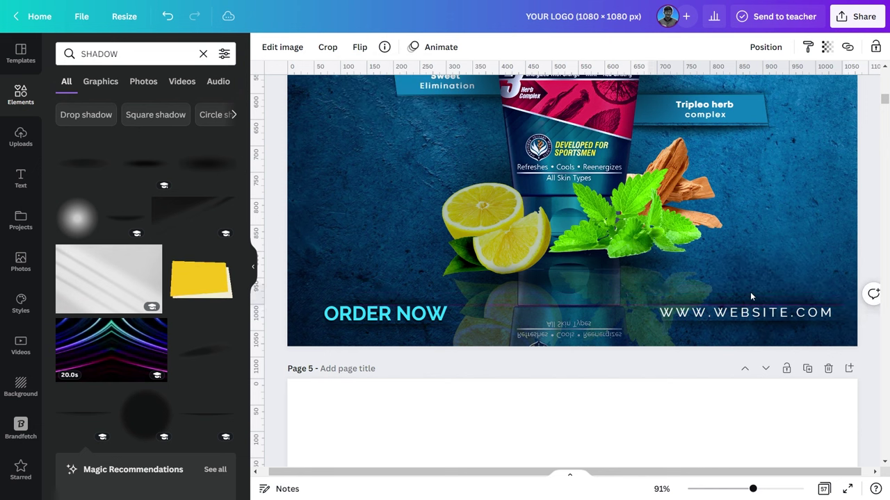
{"action": "left_click_drag", "start_coordinate": [750, 292], "coordinate": [750, 292]}
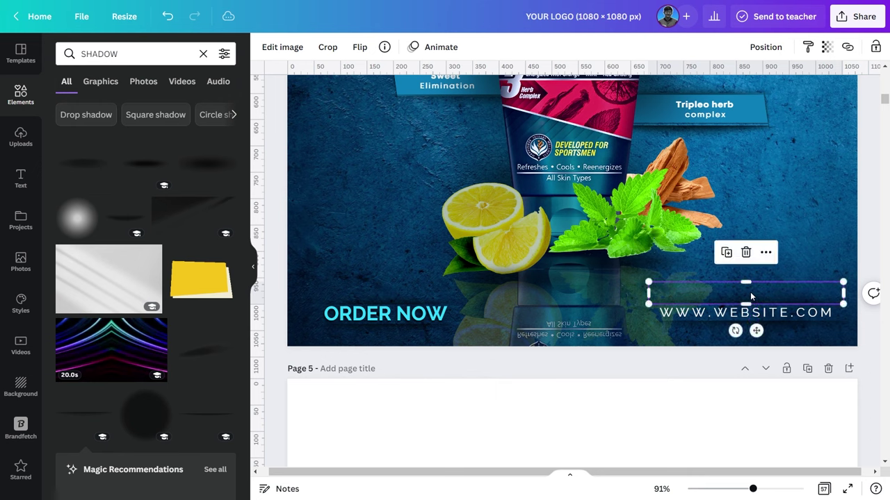
{"action": "left_click", "coordinate": [750, 292]}
- Reposition the shadow strip so it sits behind the web address
{"action": "left_click", "coordinate": [709, 330]}
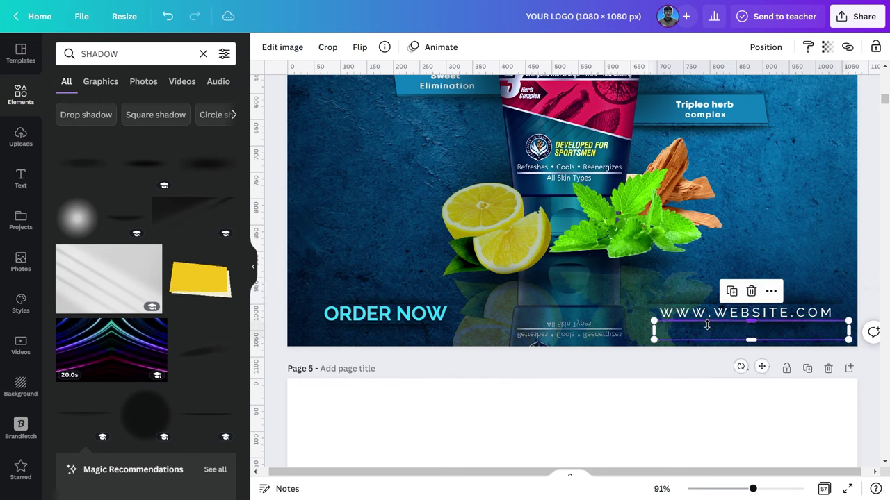
{"action": "key", "text": "Escape"}
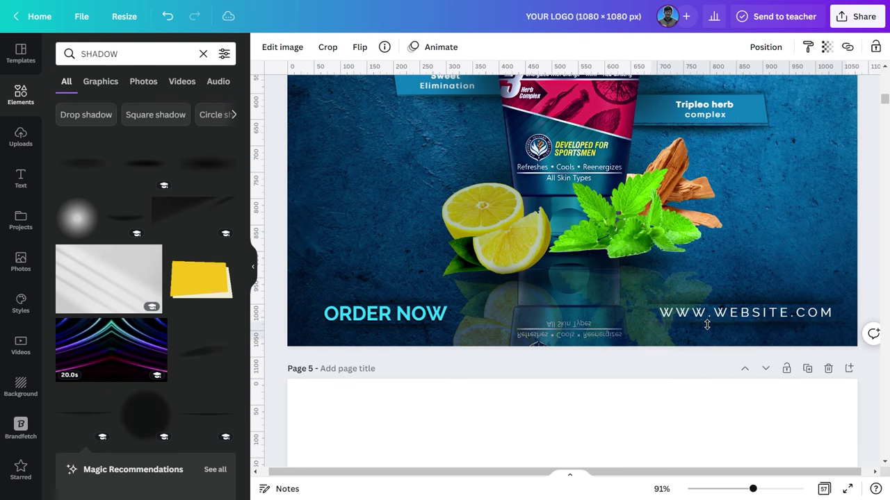
{"action": "left_click", "coordinate": [707, 324]}
{"action": "key", "text": "Escape"}
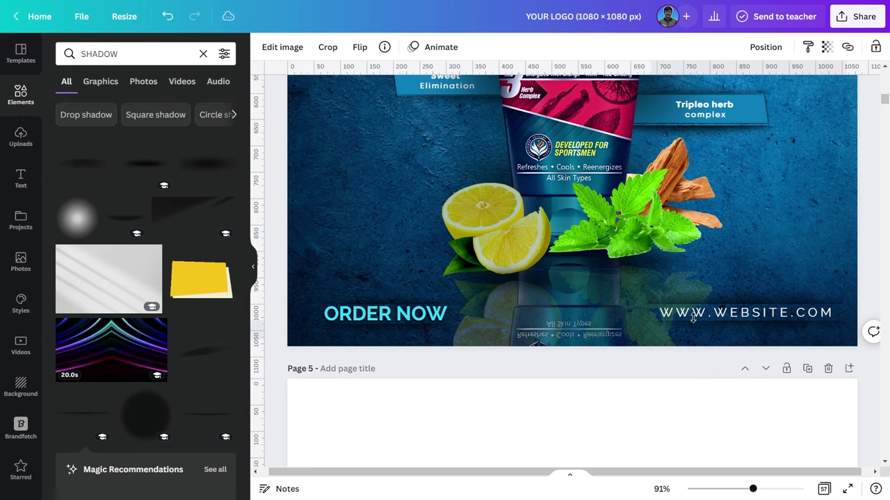
{"action": "left_click", "coordinate": [693, 318]}
{"action": "left_click", "coordinate": [669, 301]}
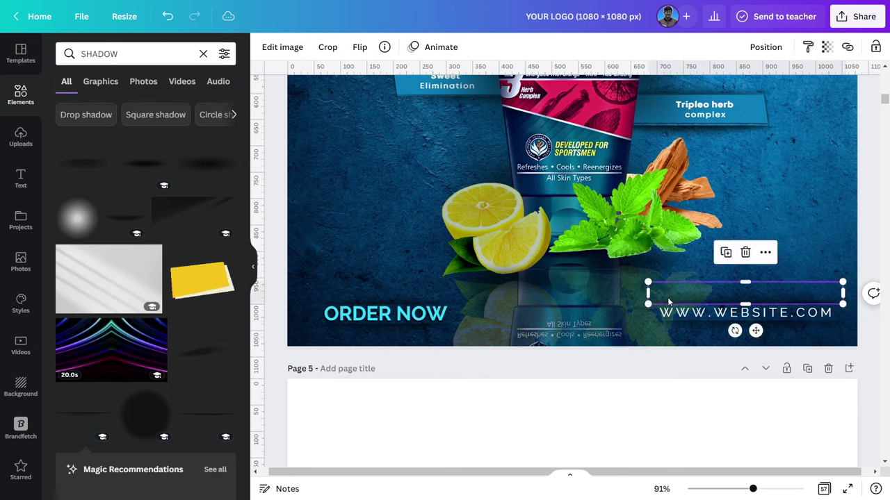
{"action": "left_click_drag", "start_coordinate": [649, 285], "coordinate": [651, 323]}
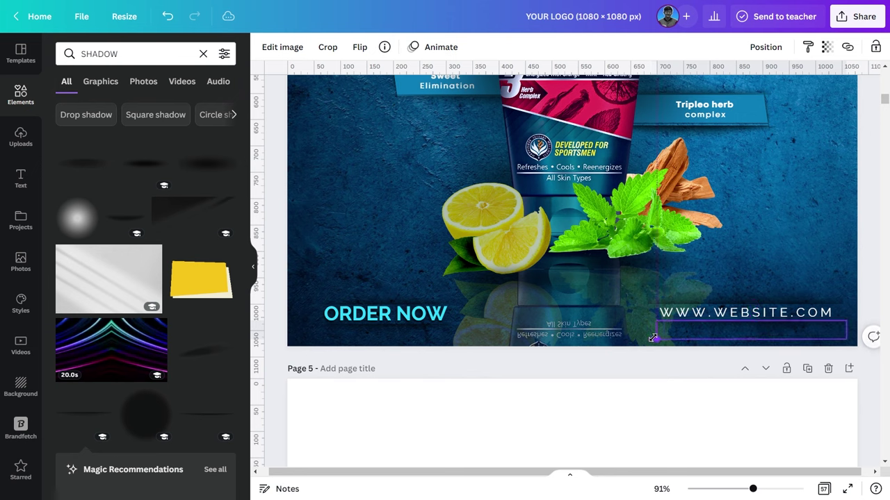
{"action": "left_click_drag", "start_coordinate": [681, 324], "coordinate": [681, 287]}
- Set the shadow strip's transparency to 81
{"action": "left_click", "coordinate": [826, 47]}
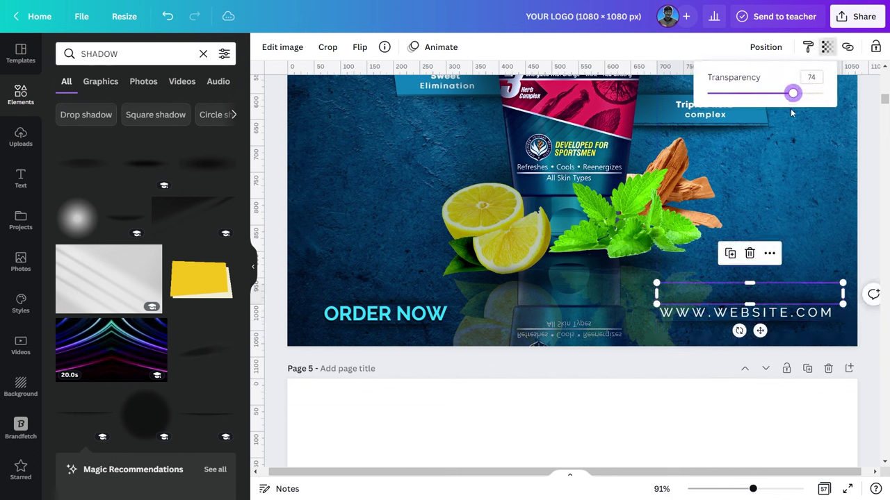
{"action": "left_click", "coordinate": [790, 144]}
{"action": "left_click_drag", "start_coordinate": [763, 301], "coordinate": [762, 339]}
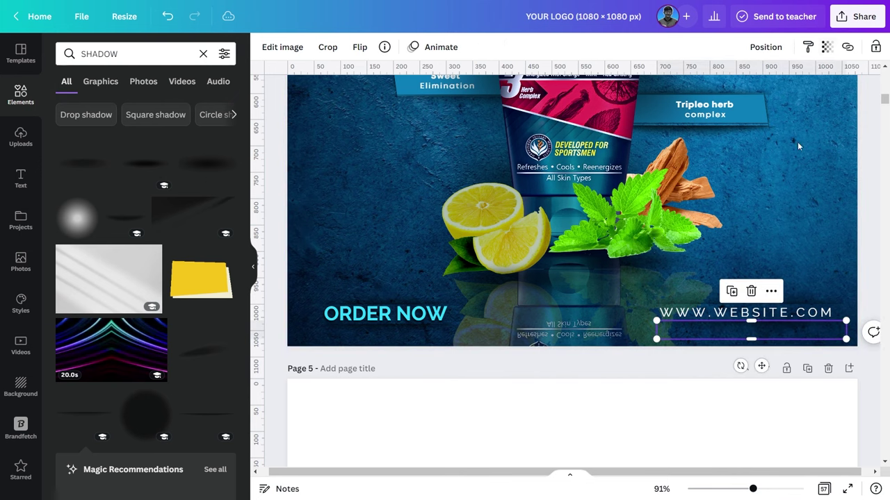
{"action": "left_click", "coordinate": [827, 50]}
{"action": "left_click_drag", "start_coordinate": [824, 99], "coordinate": [800, 98]}
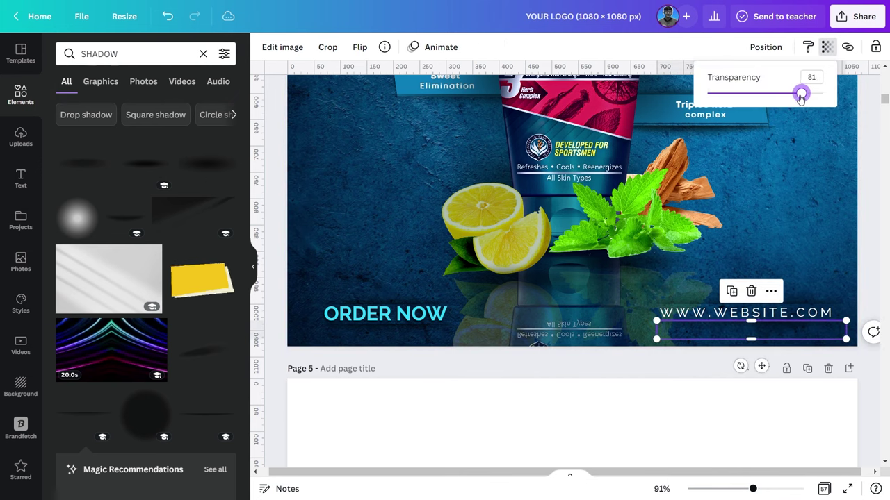
{"action": "left_click", "coordinate": [807, 185]}
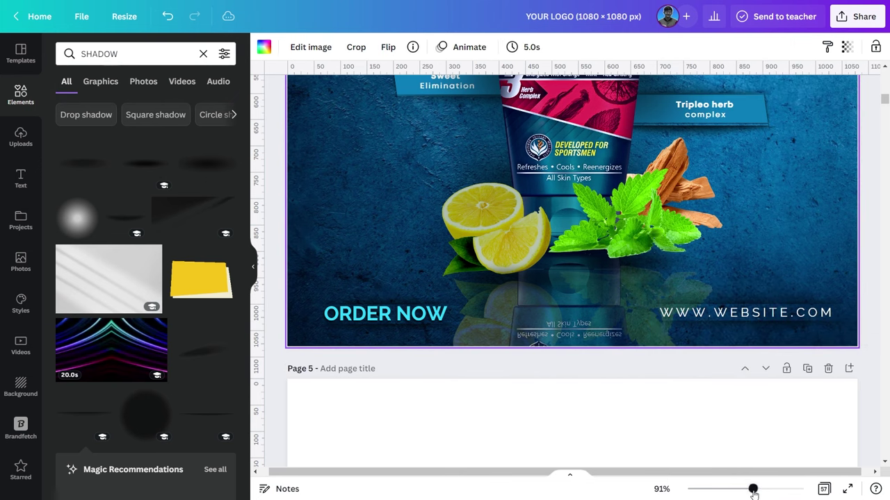
{"action": "left_click_drag", "start_coordinate": [752, 489], "coordinate": [729, 489]}
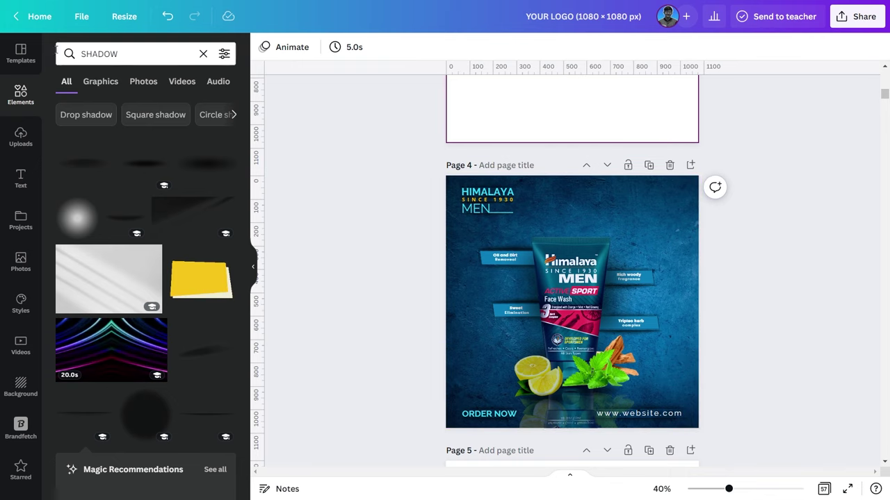
- Rerun the SHADOW search and scroll the results to find the page-curl graphic
{"action": "left_click", "coordinate": [119, 53]}
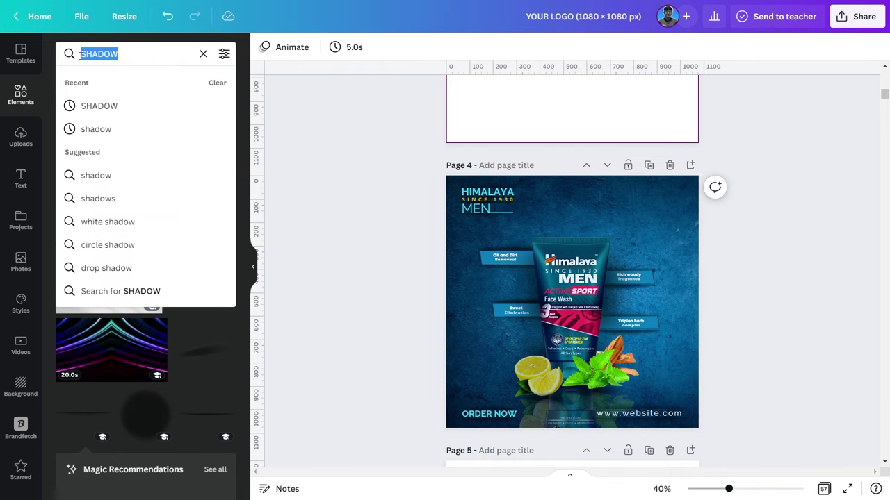
{"action": "key", "text": "Return"}
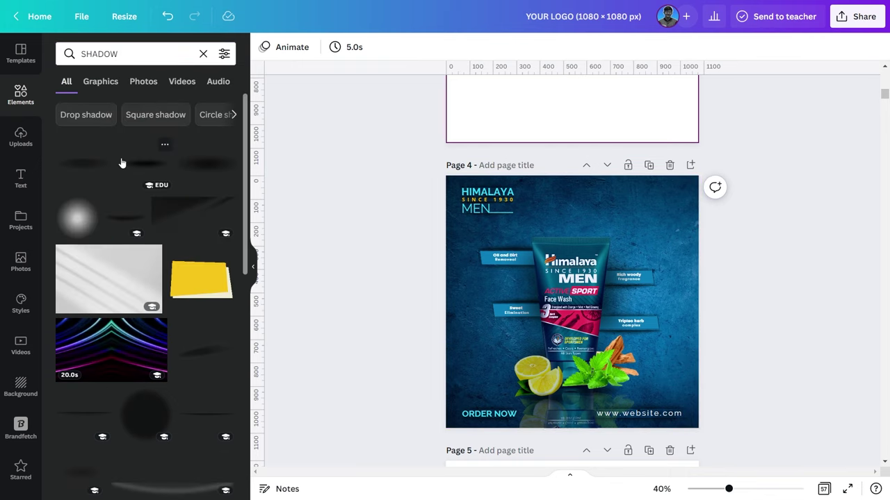
{"action": "scroll", "coordinate": [121, 162], "scroll_direction": "down", "scroll_amount": 2}
{"action": "scroll", "coordinate": [139, 223], "scroll_direction": "down", "scroll_amount": 3}
{"action": "scroll", "coordinate": [139, 222], "scroll_direction": "down", "scroll_amount": 2}
{"action": "scroll", "coordinate": [139, 222], "scroll_direction": "down", "scroll_amount": 1}
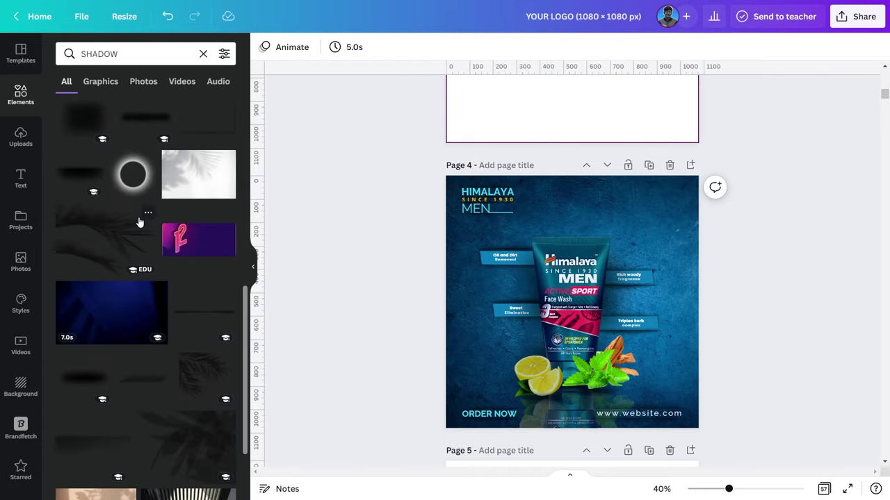
{"action": "scroll", "coordinate": [139, 223], "scroll_direction": "down", "scroll_amount": 3}
{"action": "scroll", "coordinate": [139, 222], "scroll_direction": "down", "scroll_amount": 3}
{"action": "scroll", "coordinate": [139, 222], "scroll_direction": "down", "scroll_amount": 1}
{"action": "scroll", "coordinate": [139, 223], "scroll_direction": "down", "scroll_amount": 2}
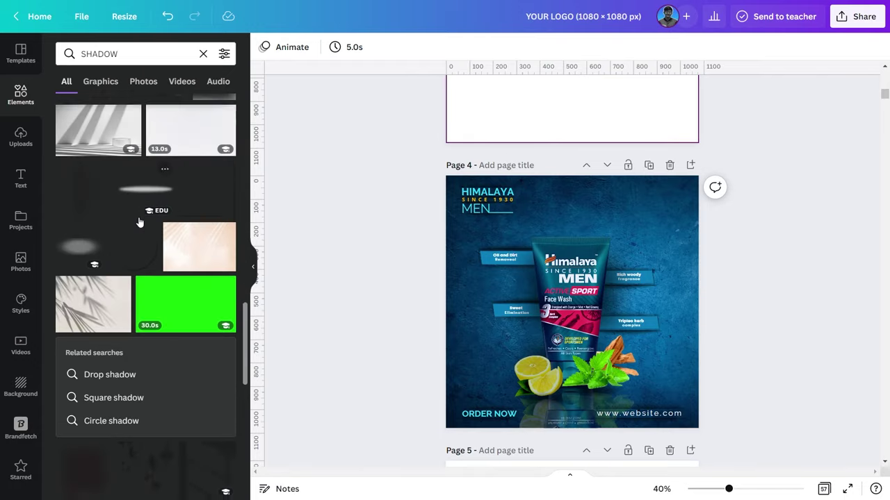
{"action": "scroll", "coordinate": [139, 222], "scroll_direction": "down", "scroll_amount": 3}
{"action": "scroll", "coordinate": [139, 223], "scroll_direction": "down", "scroll_amount": 3}
{"action": "scroll", "coordinate": [139, 223], "scroll_direction": "down", "scroll_amount": 3}
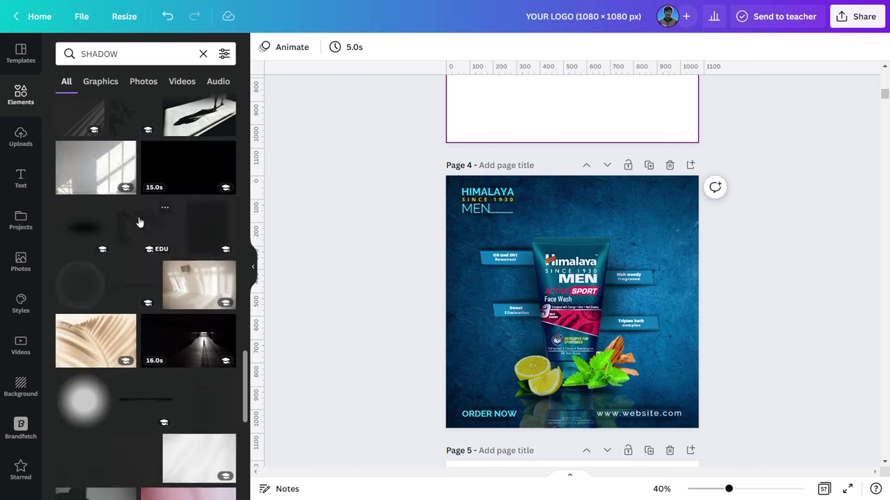
{"action": "scroll", "coordinate": [139, 223], "scroll_direction": "down", "scroll_amount": 2}
{"action": "scroll", "coordinate": [139, 222], "scroll_direction": "down", "scroll_amount": 2}
{"action": "scroll", "coordinate": [139, 221], "scroll_direction": "down", "scroll_amount": 1}
{"action": "scroll", "coordinate": [139, 221], "scroll_direction": "down", "scroll_amount": 3}
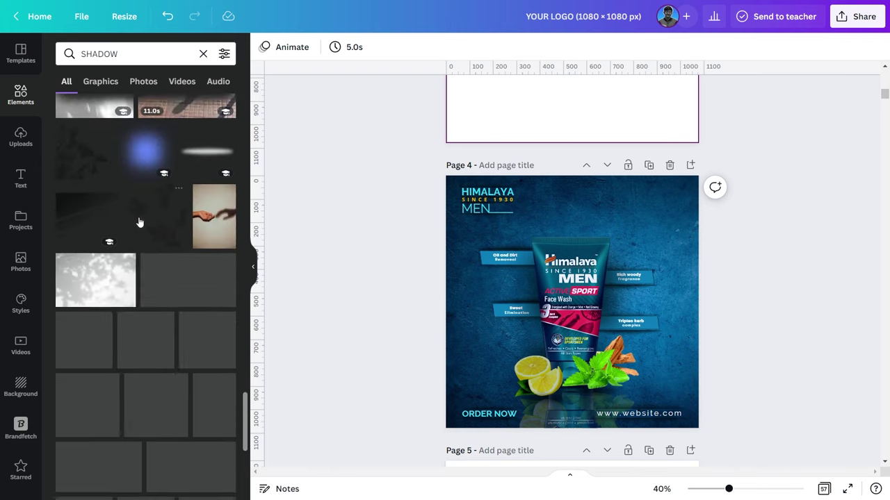
{"action": "scroll", "coordinate": [139, 221], "scroll_direction": "down", "scroll_amount": 2}
{"action": "scroll", "coordinate": [139, 221], "scroll_direction": "down", "scroll_amount": 3}
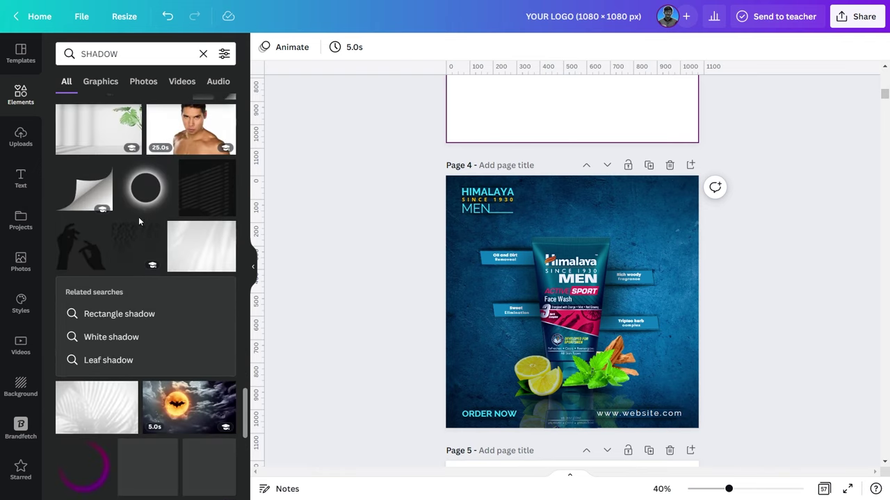
- Add the page-curl graphic, rotate it about -92°, and fit it into the top-right corner
{"action": "left_click", "coordinate": [90, 194]}
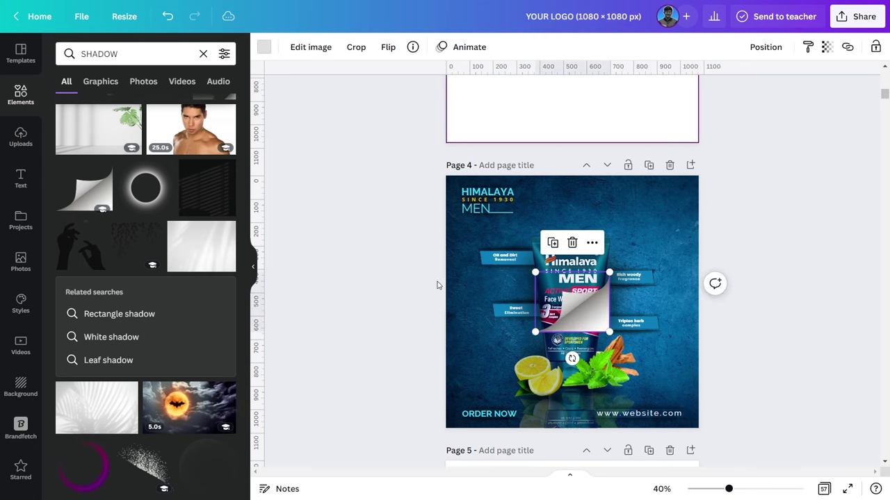
{"action": "left_click_drag", "start_coordinate": [626, 241], "coordinate": [628, 242]}
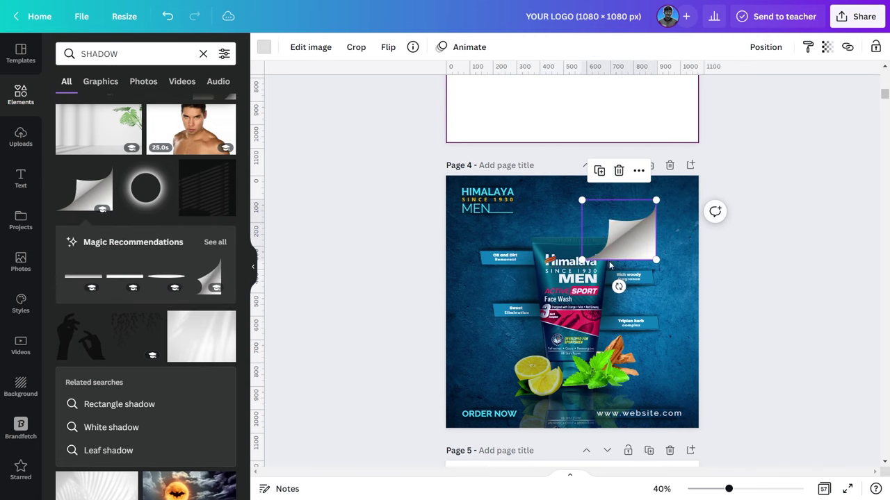
{"action": "left_click_drag", "start_coordinate": [619, 287], "coordinate": [705, 222]}
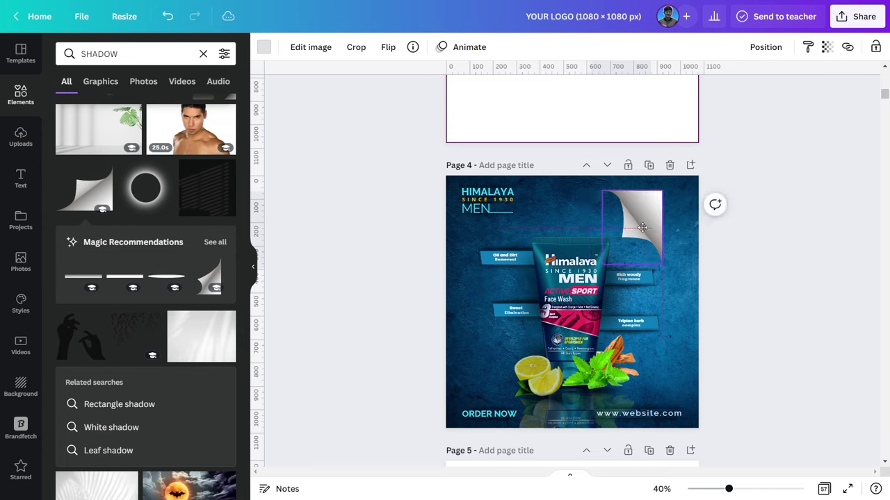
{"action": "mouse_move", "coordinate": [621, 230]}
{"action": "left_mouse_down"}
{"action": "mouse_move", "coordinate": [669, 212]}
{"action": "mouse_move", "coordinate": [680, 221]}
{"action": "left_mouse_up"}
{"action": "left_click", "coordinate": [623, 223]}
{"action": "left_click", "coordinate": [680, 221]}
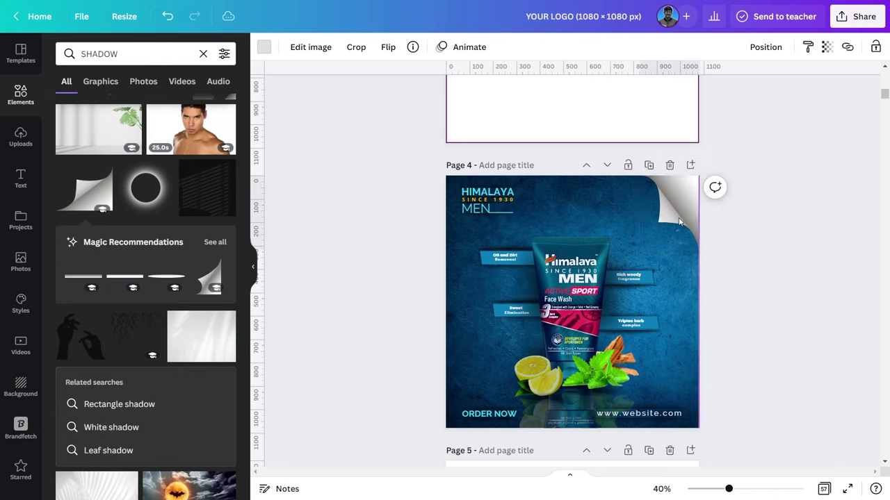
{"action": "left_click", "coordinate": [667, 271]}
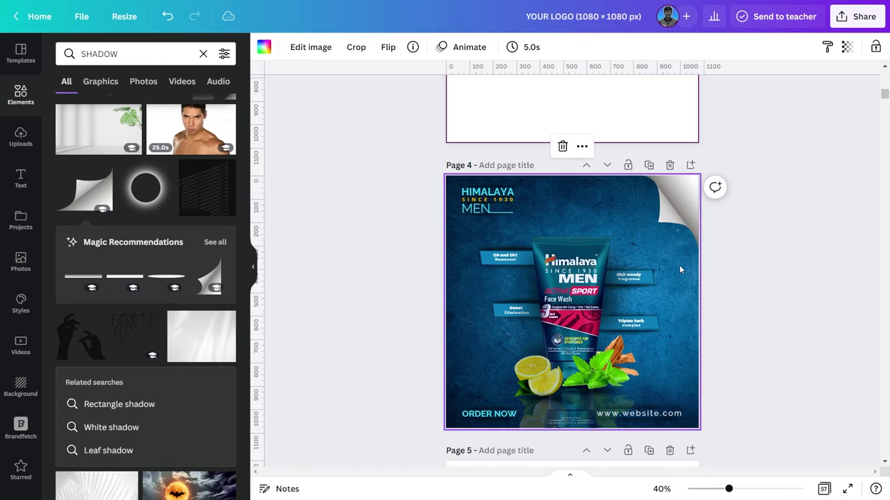
- Fit Page 4 in view with the zoom slider and present it full screen
{"action": "left_click_drag", "start_coordinate": [728, 490], "coordinate": [739, 490]}
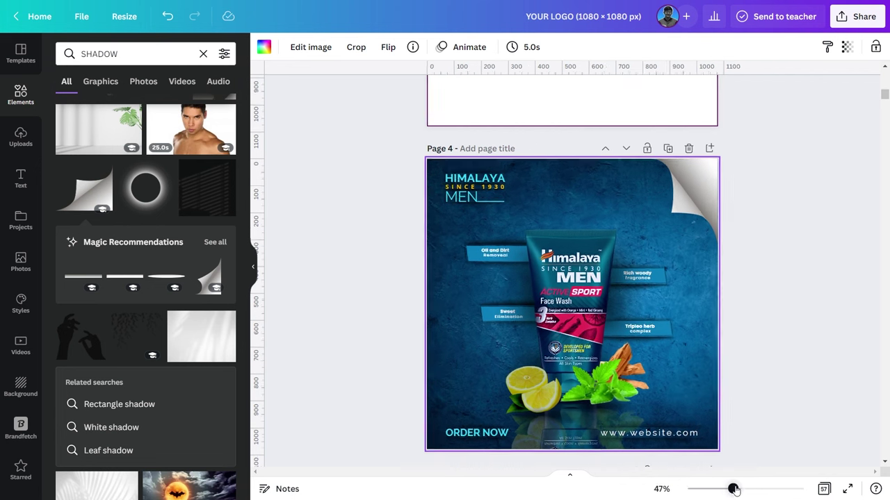
{"action": "scroll", "coordinate": [788, 392], "scroll_direction": "down", "scroll_amount": 1}
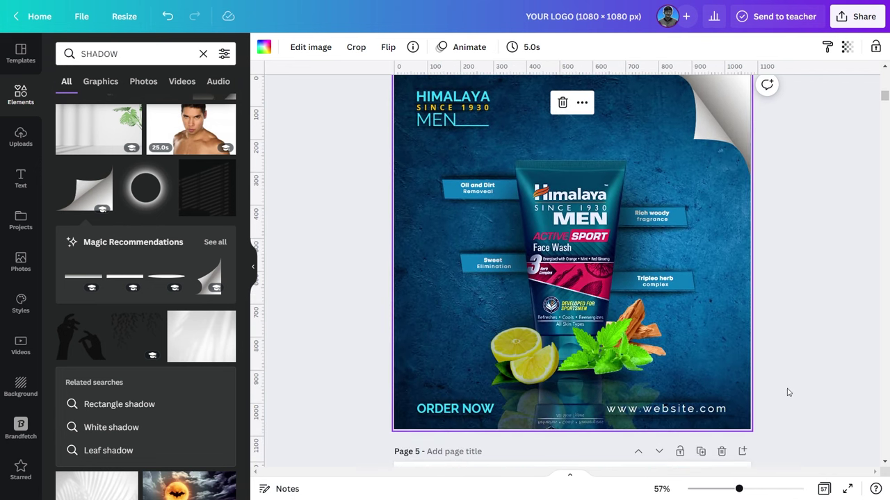
{"action": "scroll", "coordinate": [786, 396], "scroll_direction": "up", "scroll_amount": 2}
{"action": "left_click_drag", "start_coordinate": [748, 489], "coordinate": [734, 488]}
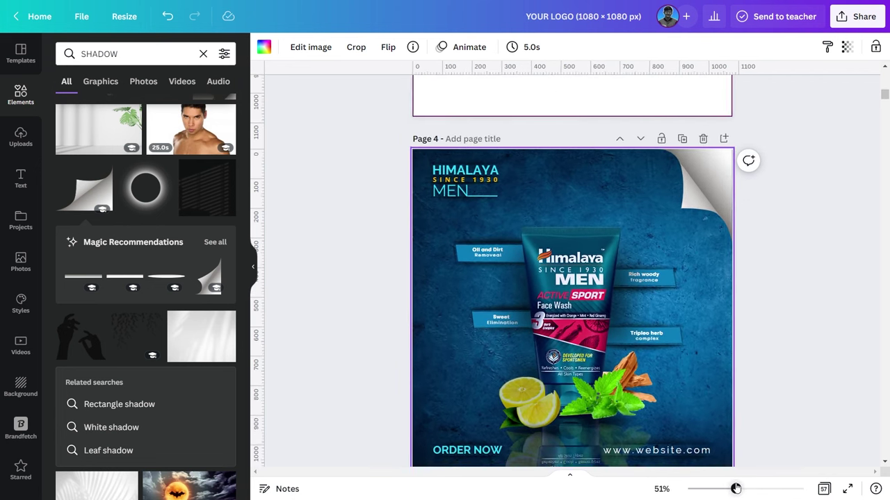
{"action": "left_click", "coordinate": [849, 490]}
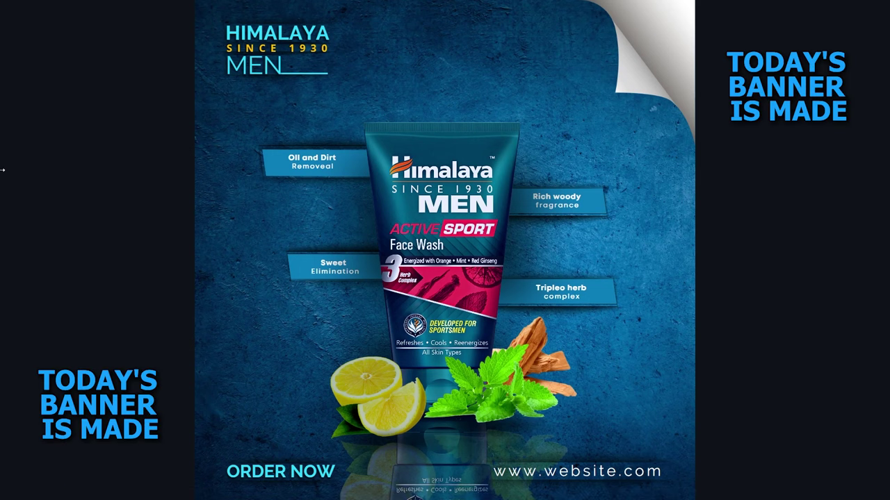